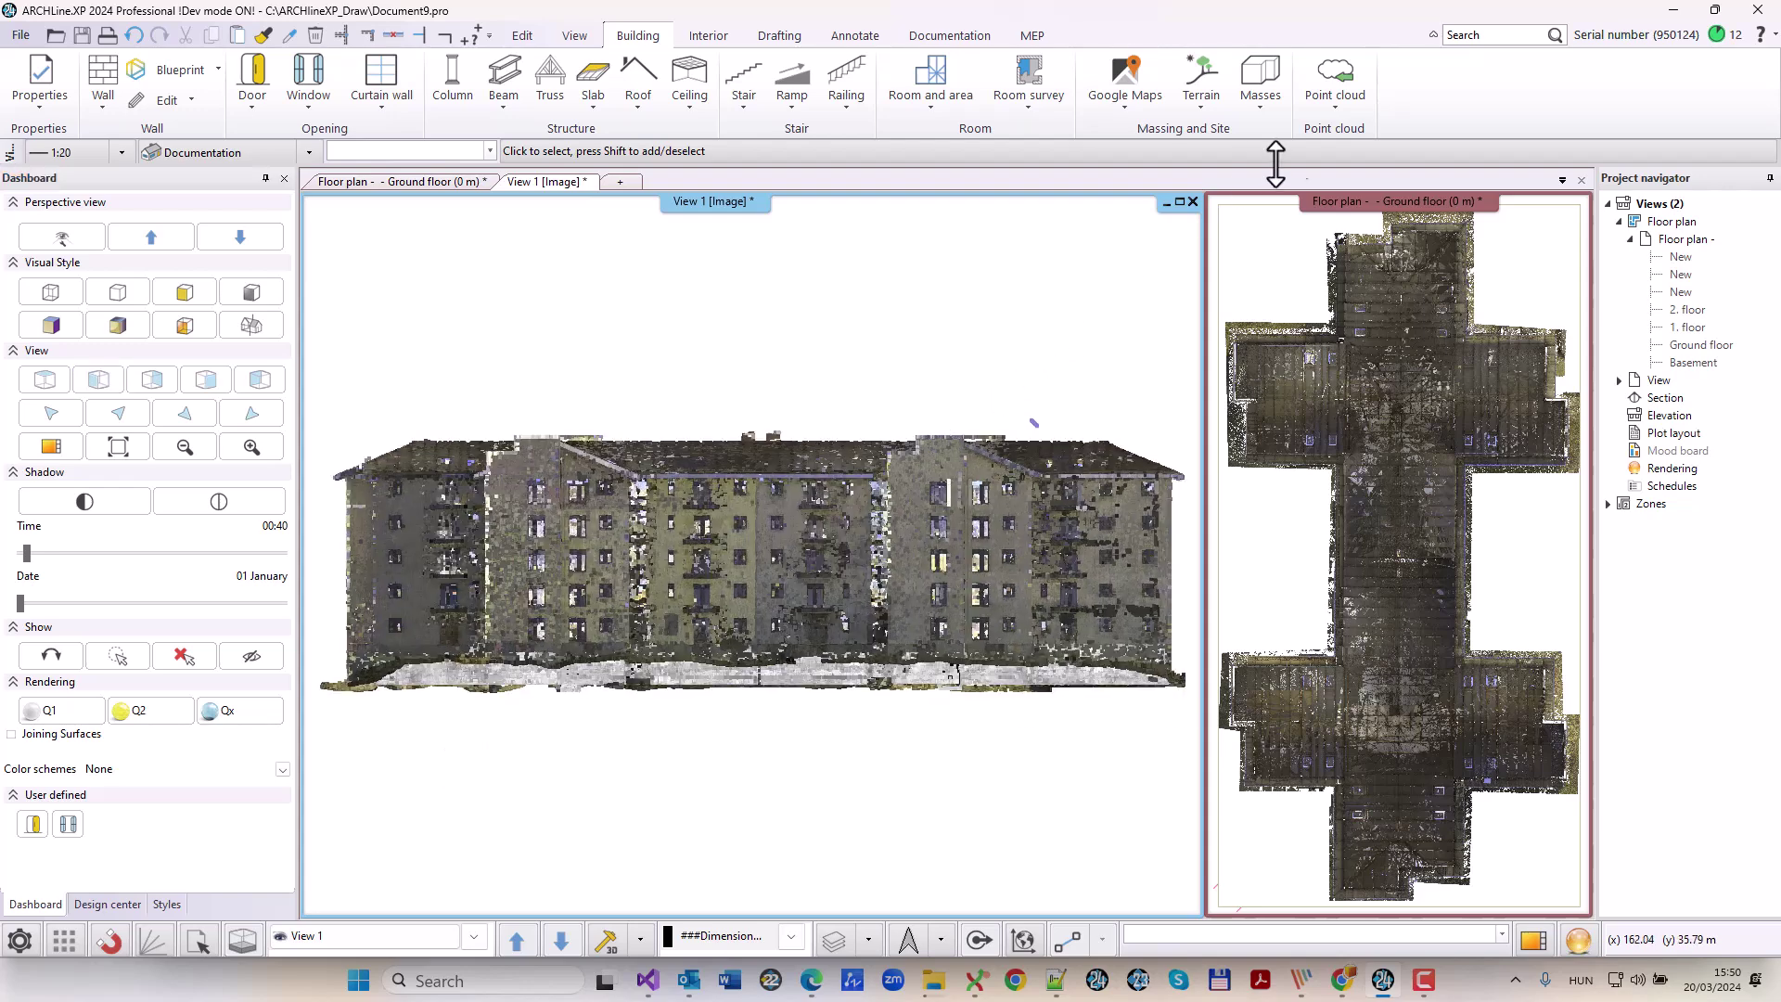
# Check the floor levels against the point cloud with Adjust floor structure, leave it, and show the building in axonometric view.
pyautogui.click(1339, 108)
pyautogui.click(1466, 602)
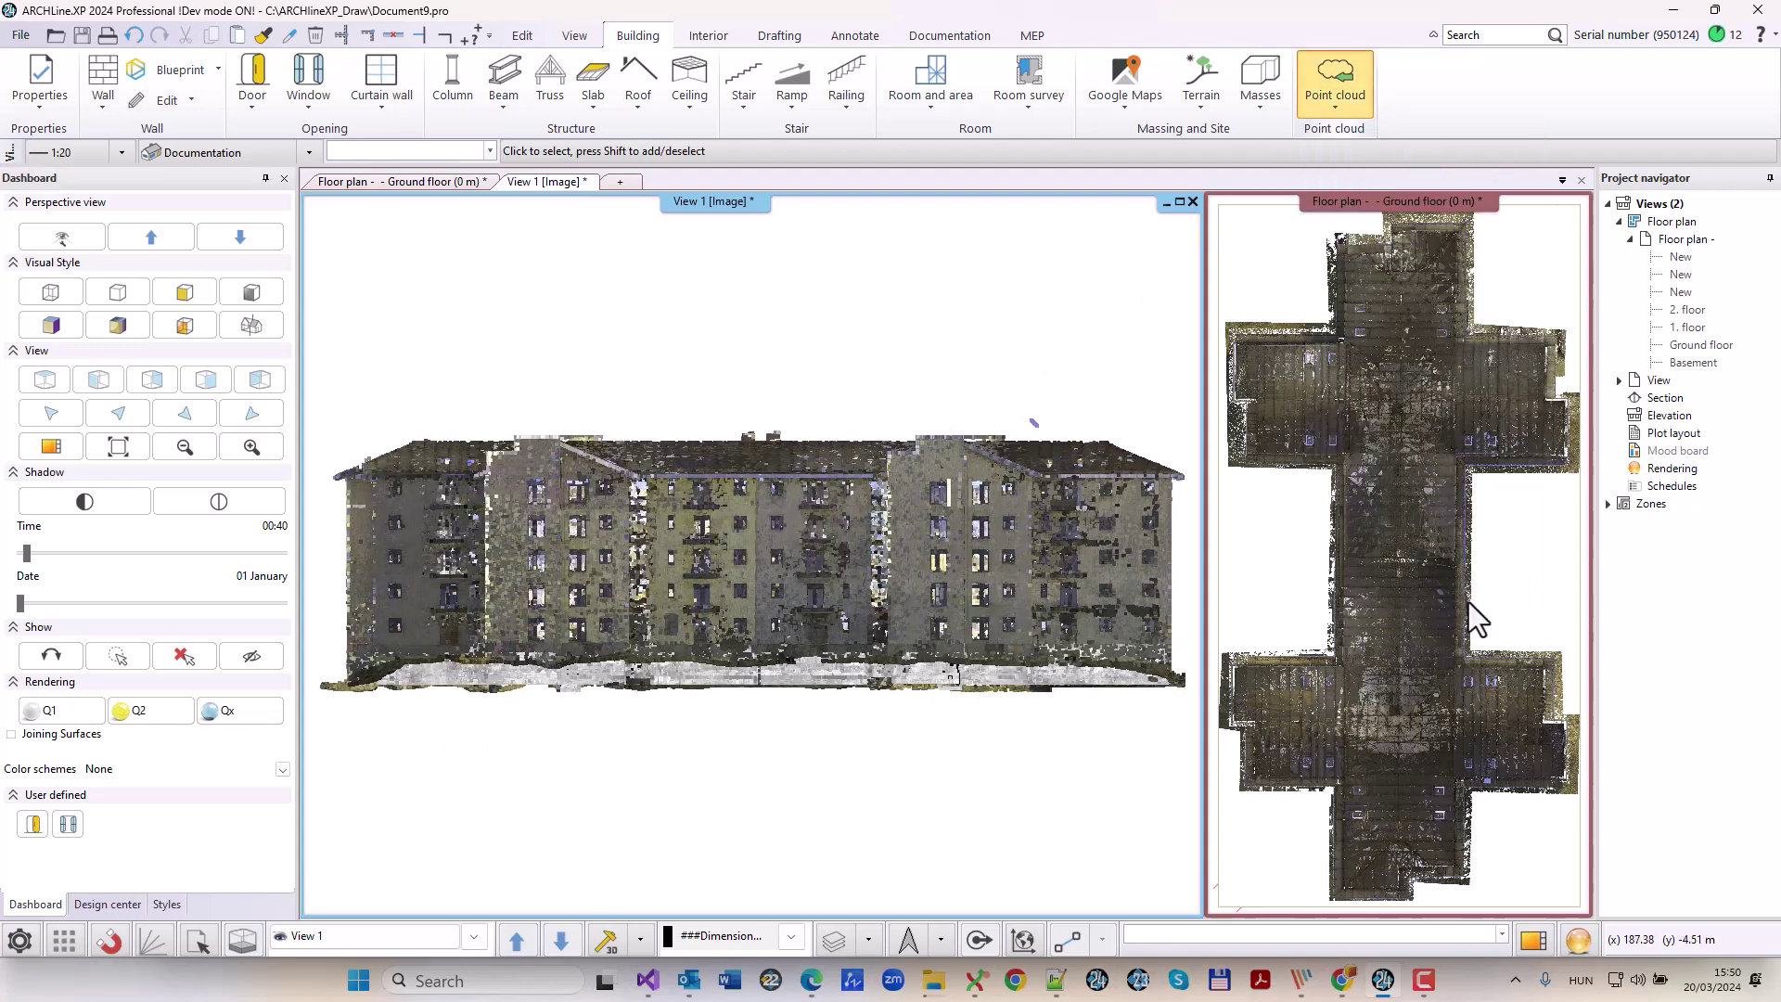
pyautogui.moveTo(1103, 608); pyautogui.dragTo(848, 604, button='middle')
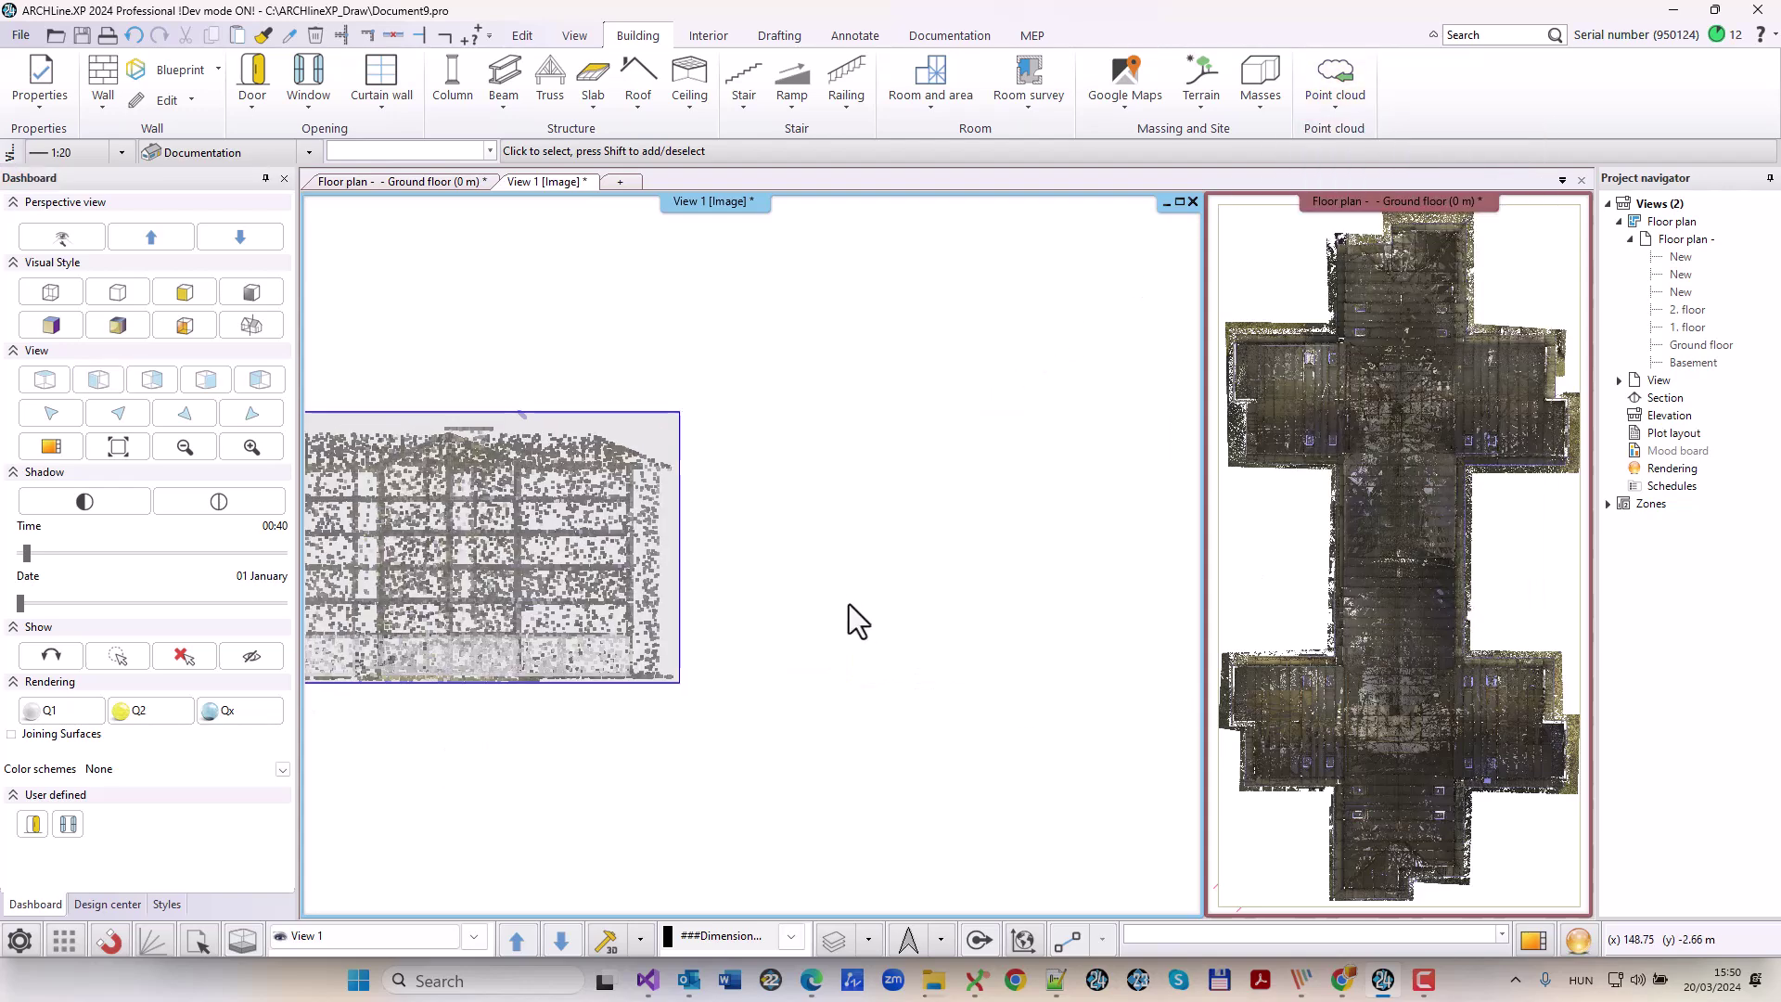
pyautogui.scroll(2, 722, 620)
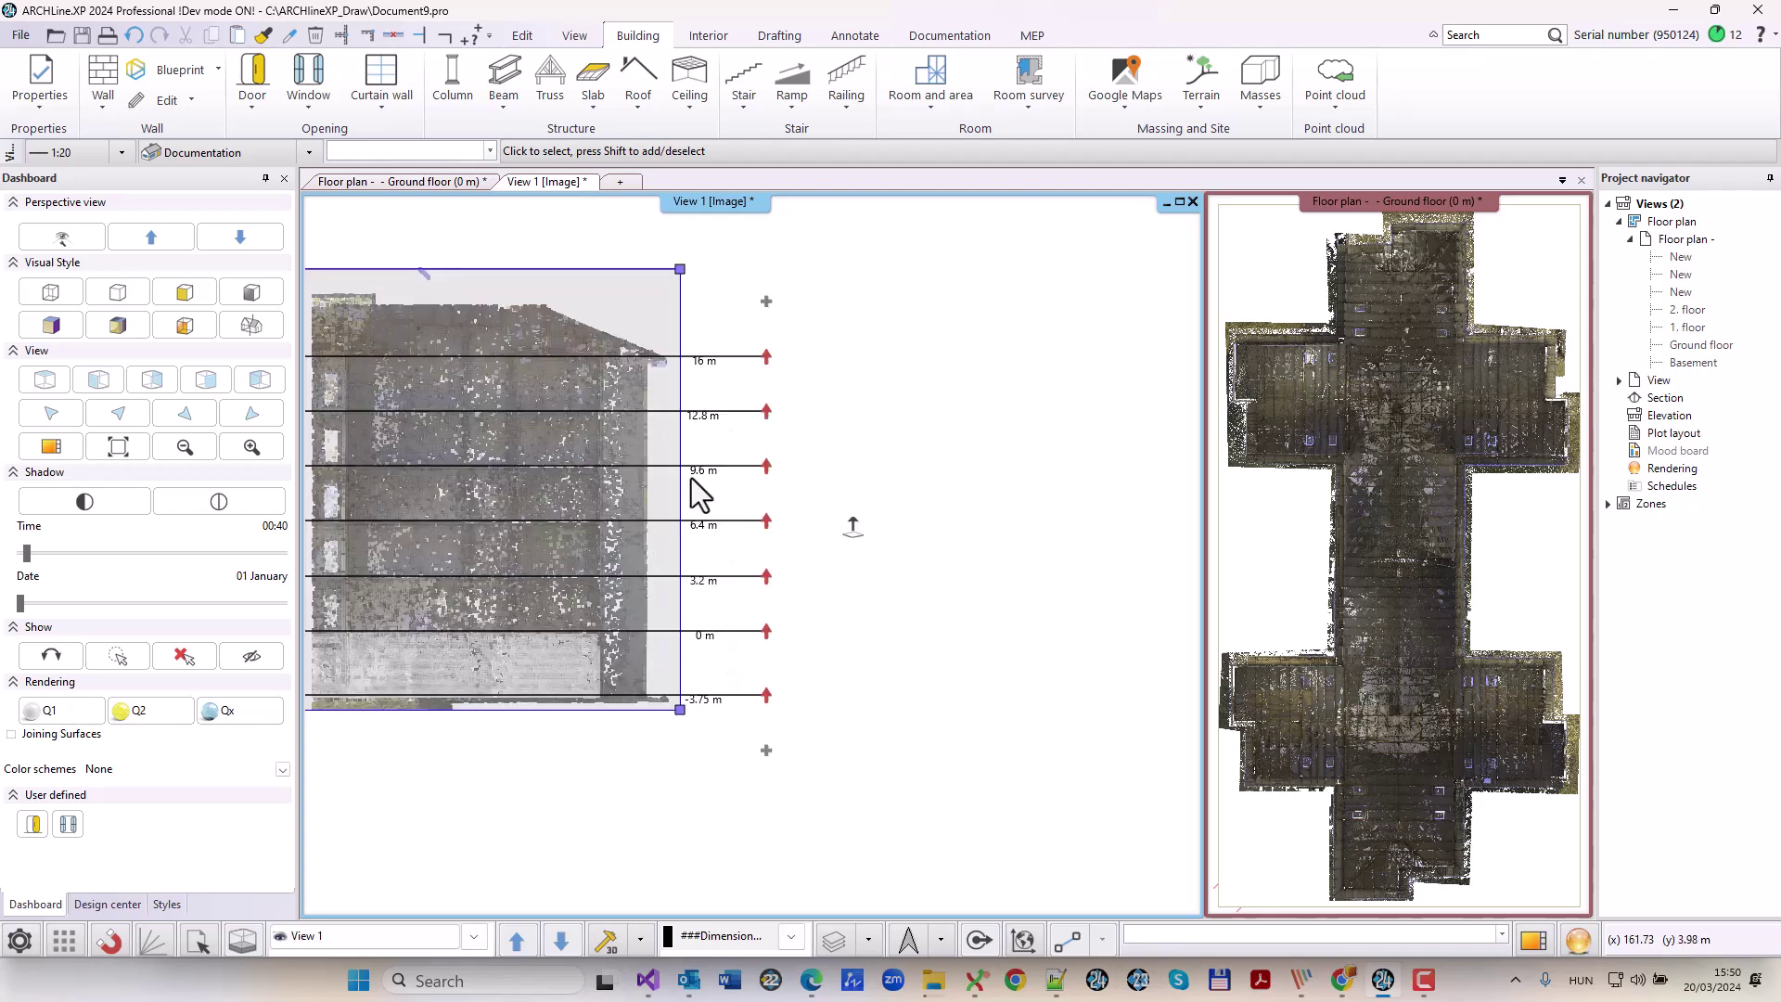
pyautogui.moveTo(535, 559); pyautogui.dragTo(1040, 586, button='middle')
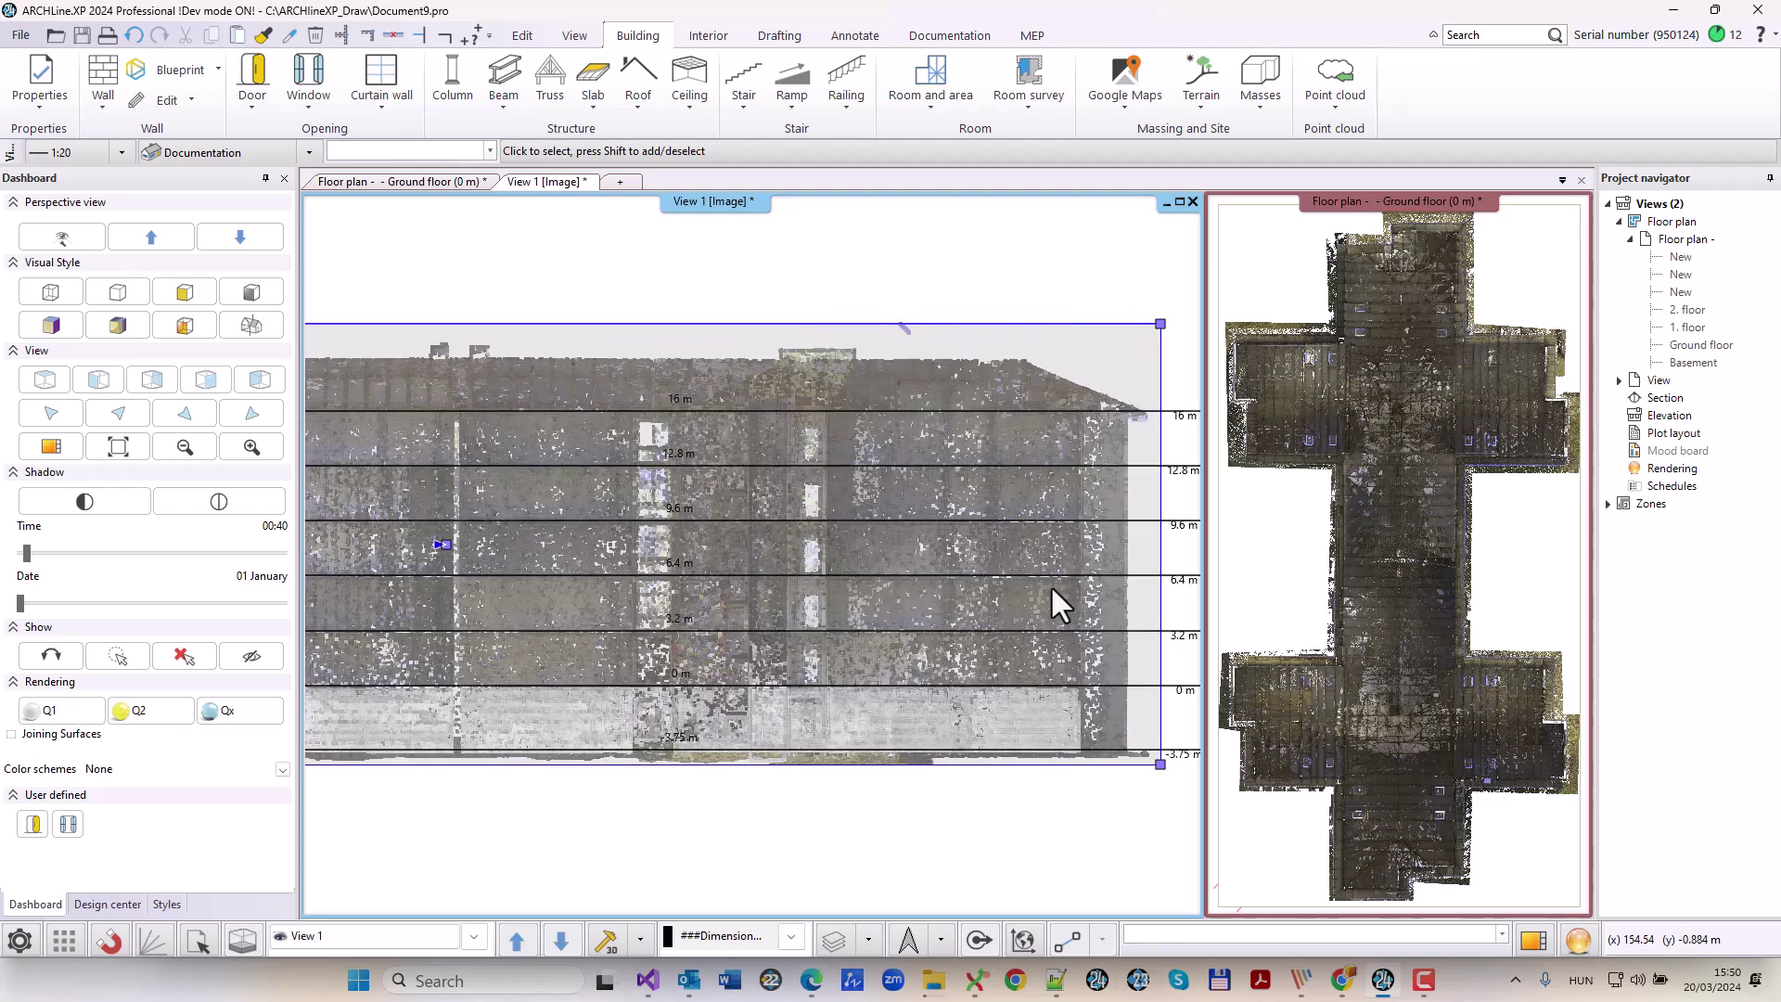
pyautogui.press('Escape')
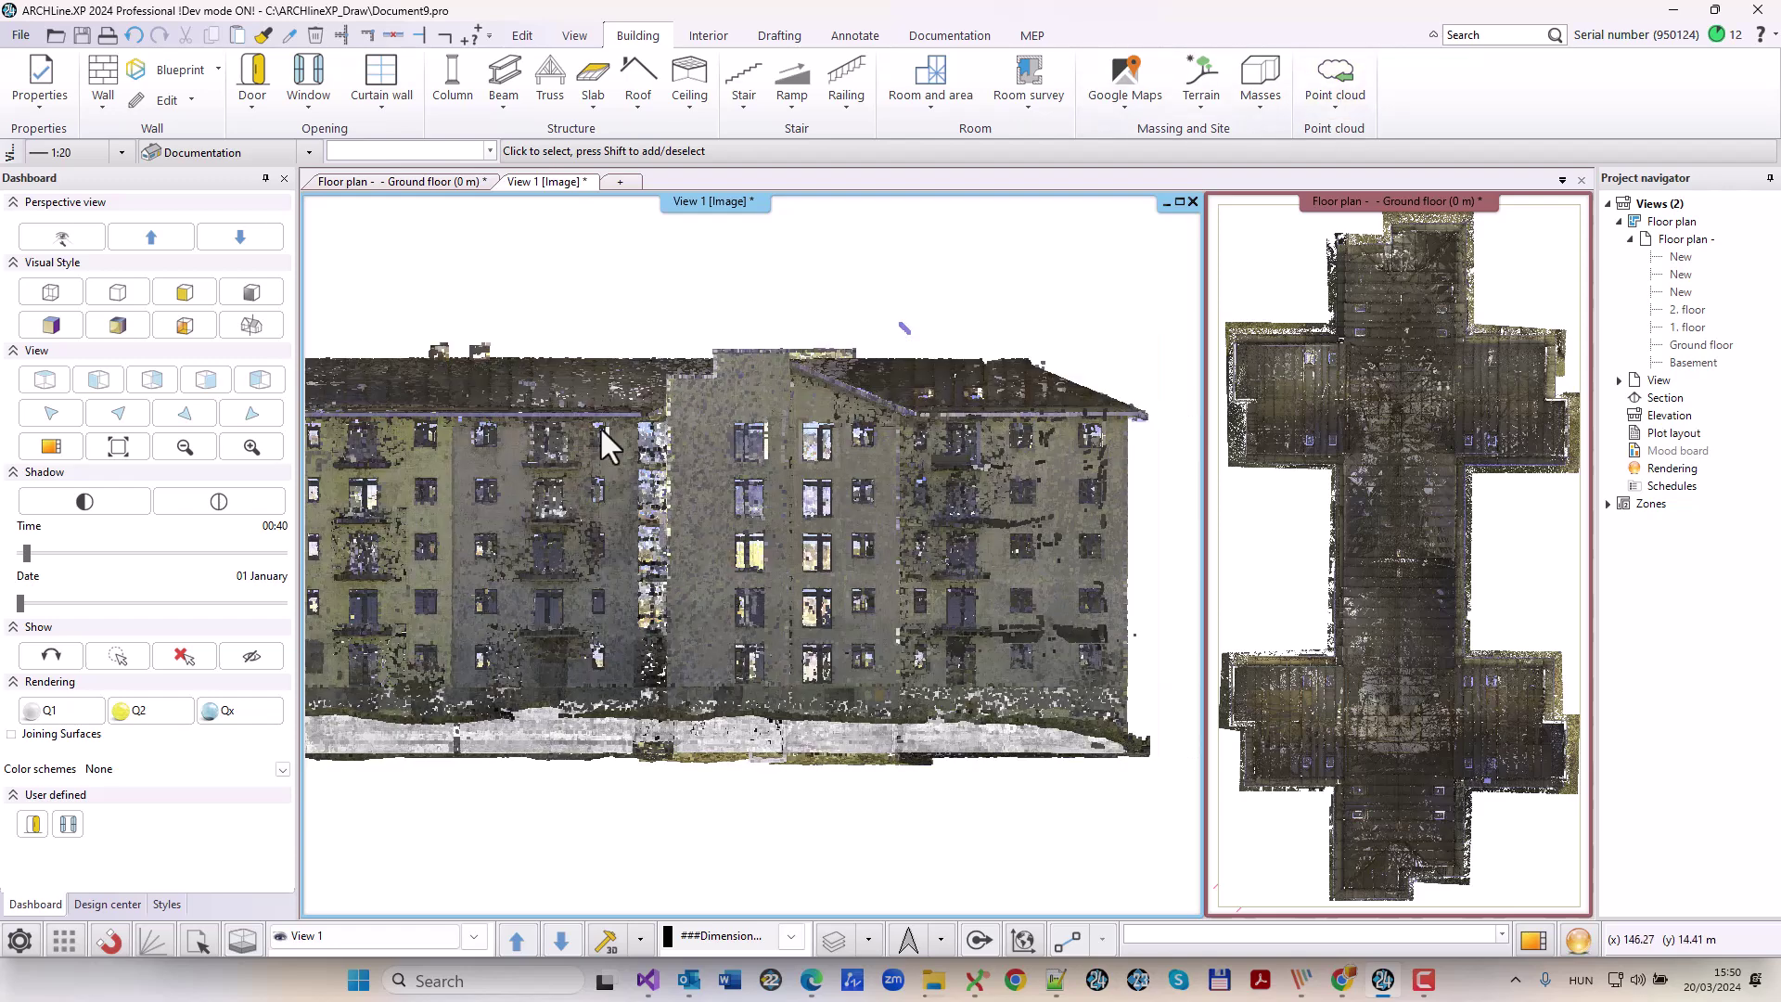
pyautogui.click(37, 417)
# Review the floor elevations and heights in the level settings of the floor plan.
pyautogui.click(1249, 610)
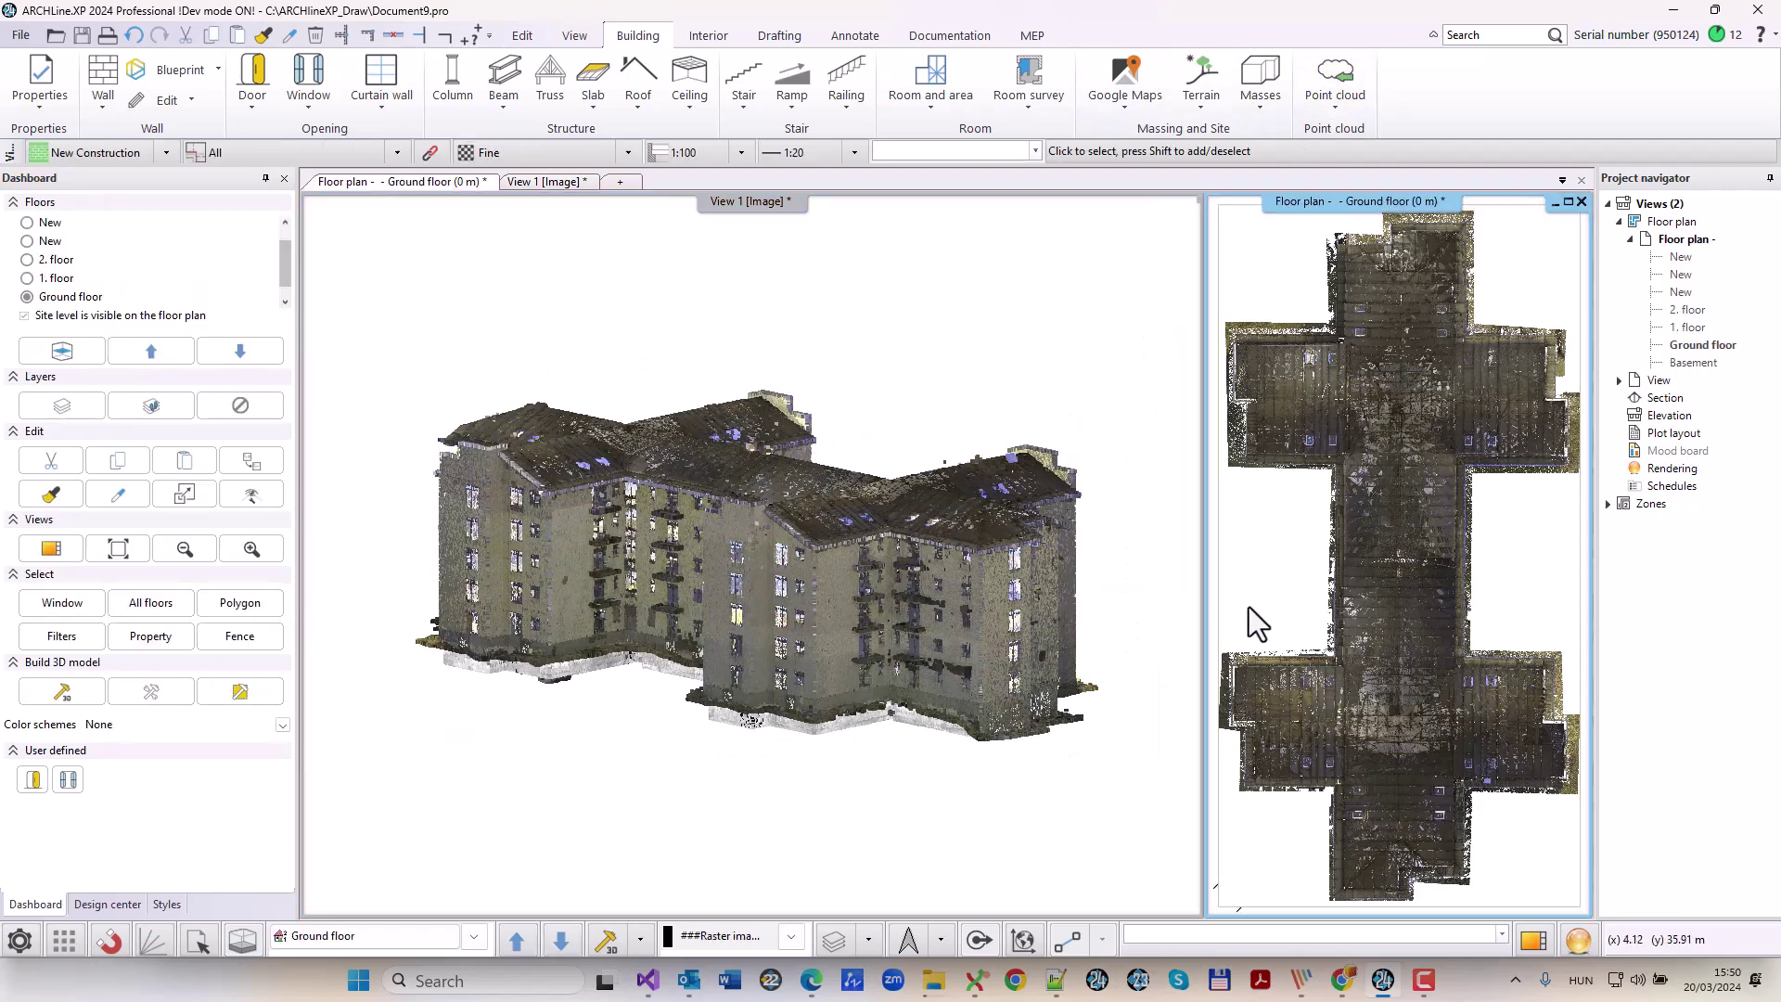
pyautogui.click(397, 927)
pyautogui.click(751, 360)
pyautogui.click(755, 342)
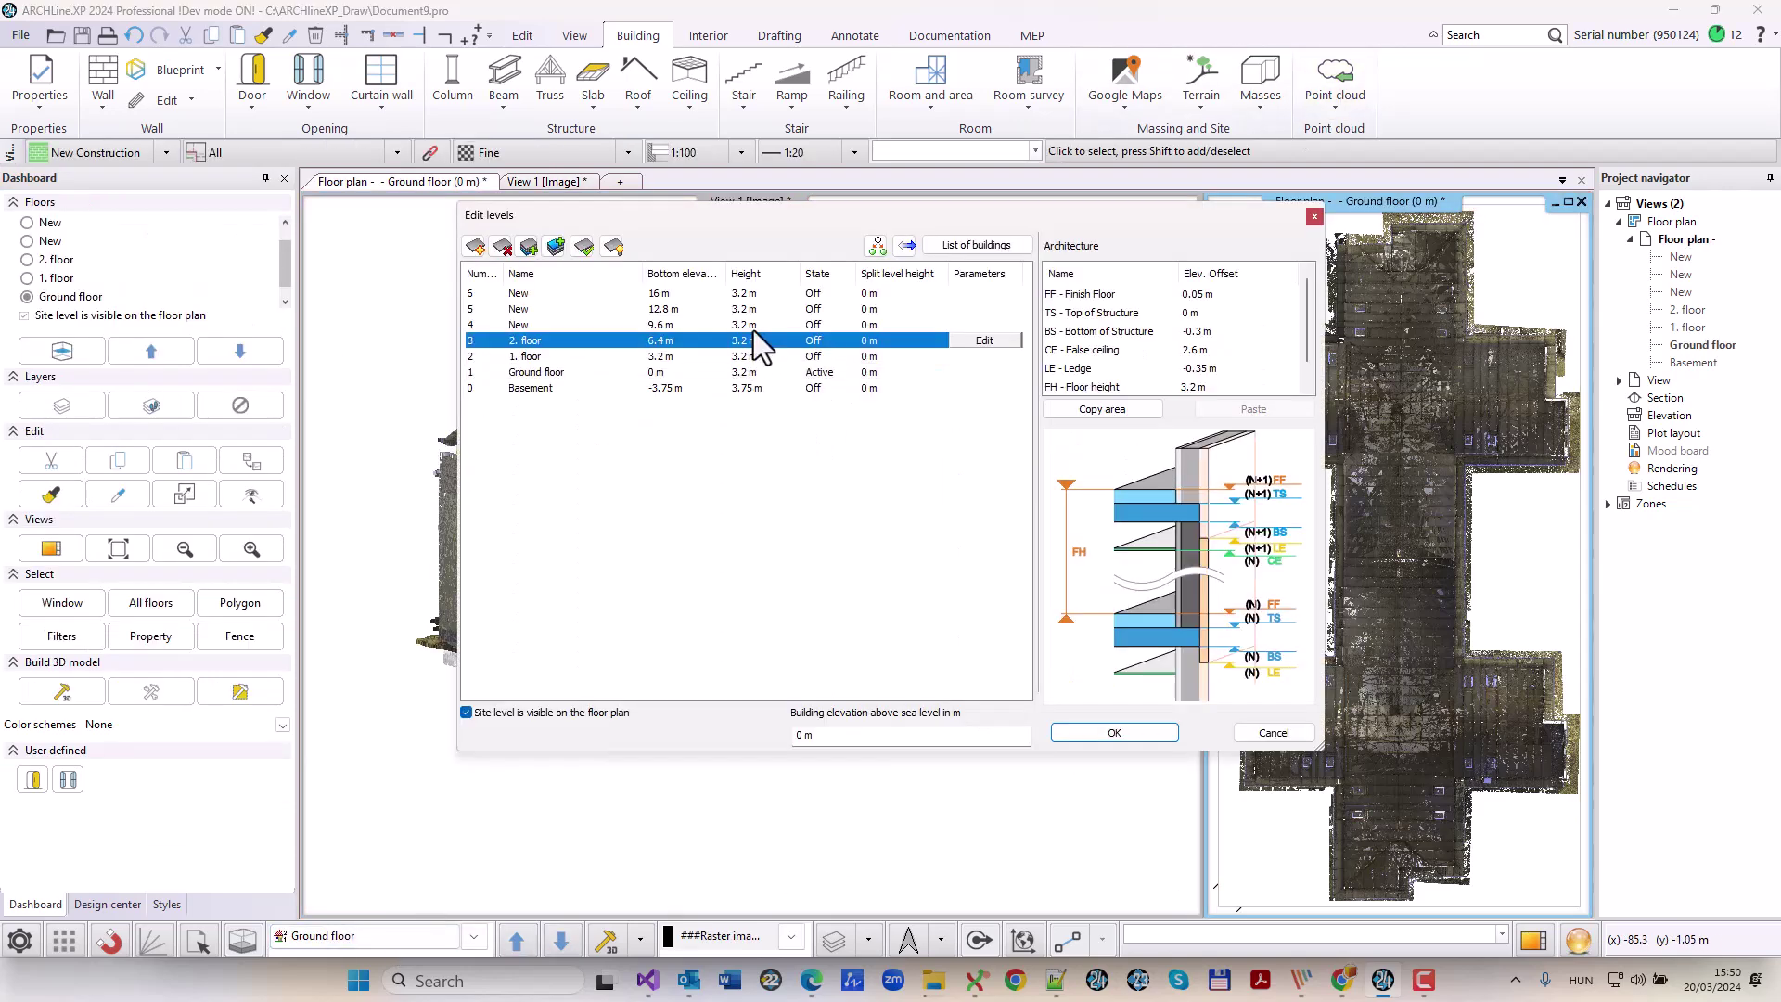
pyautogui.click(755, 330)
pyautogui.click(1171, 732)
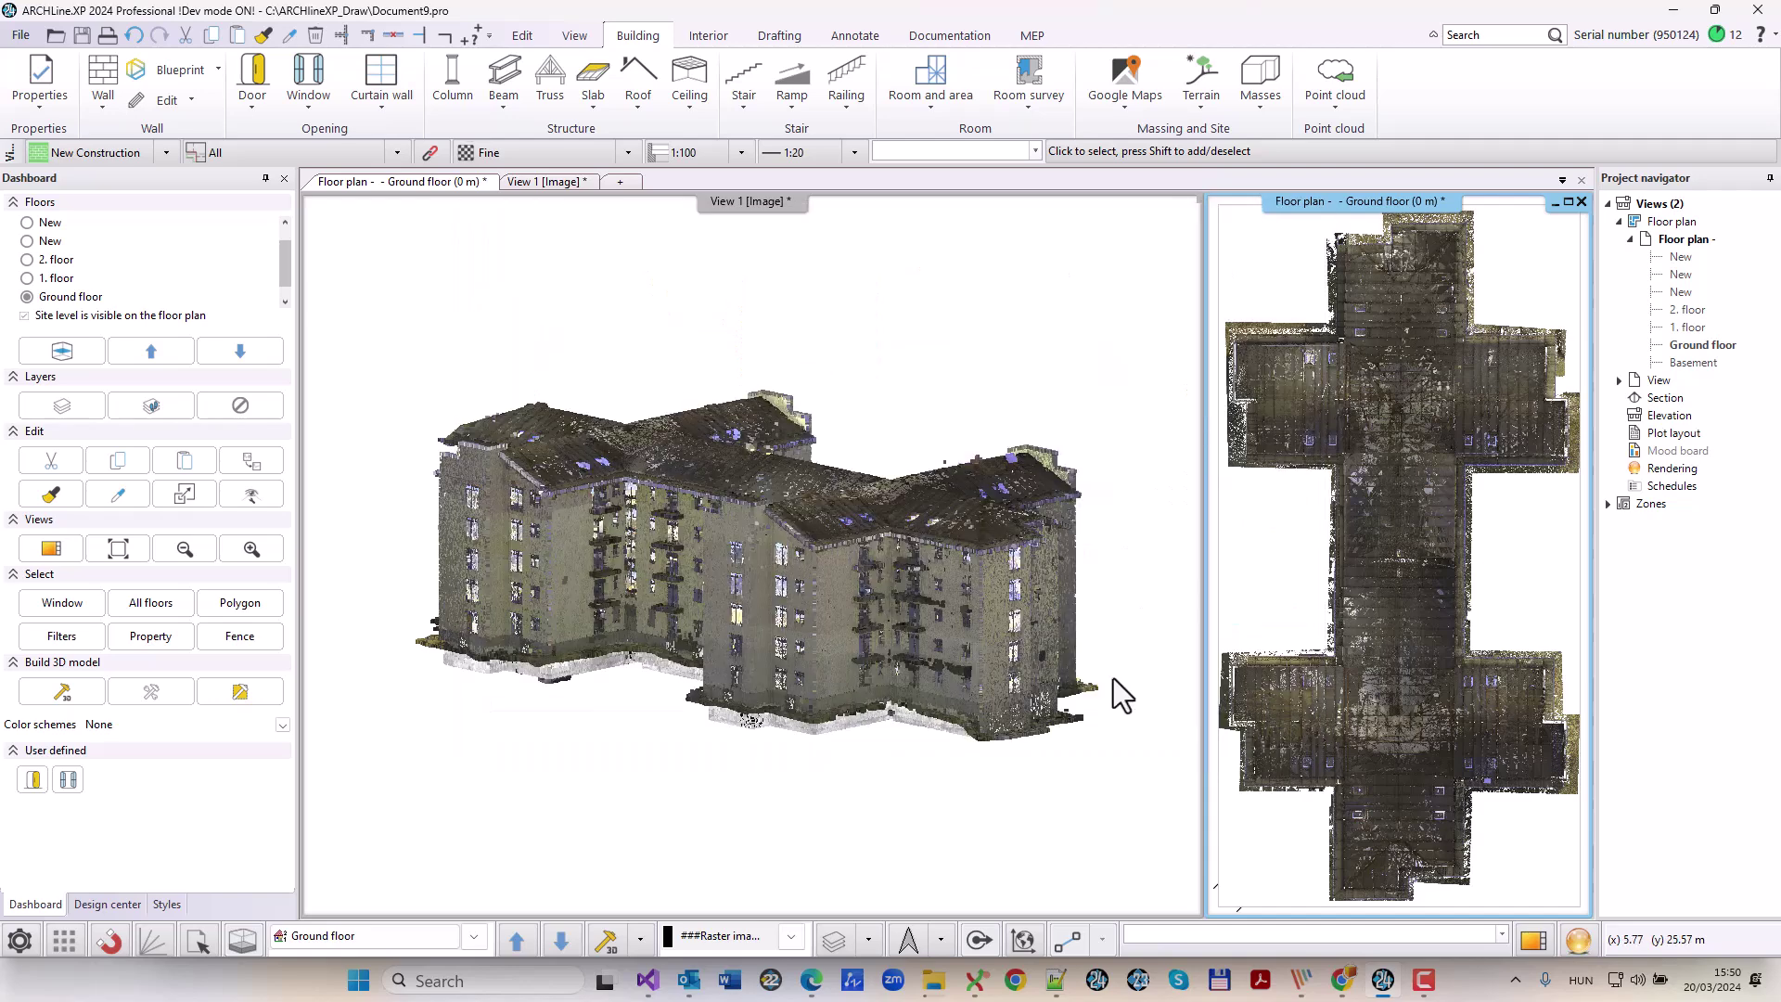
# Create a horizontal plane filter on the point cloud at about 2 m cutting height, named Ground floor, with 2 m region thickness.
pyautogui.click(1037, 374)
pyautogui.click(1354, 109)
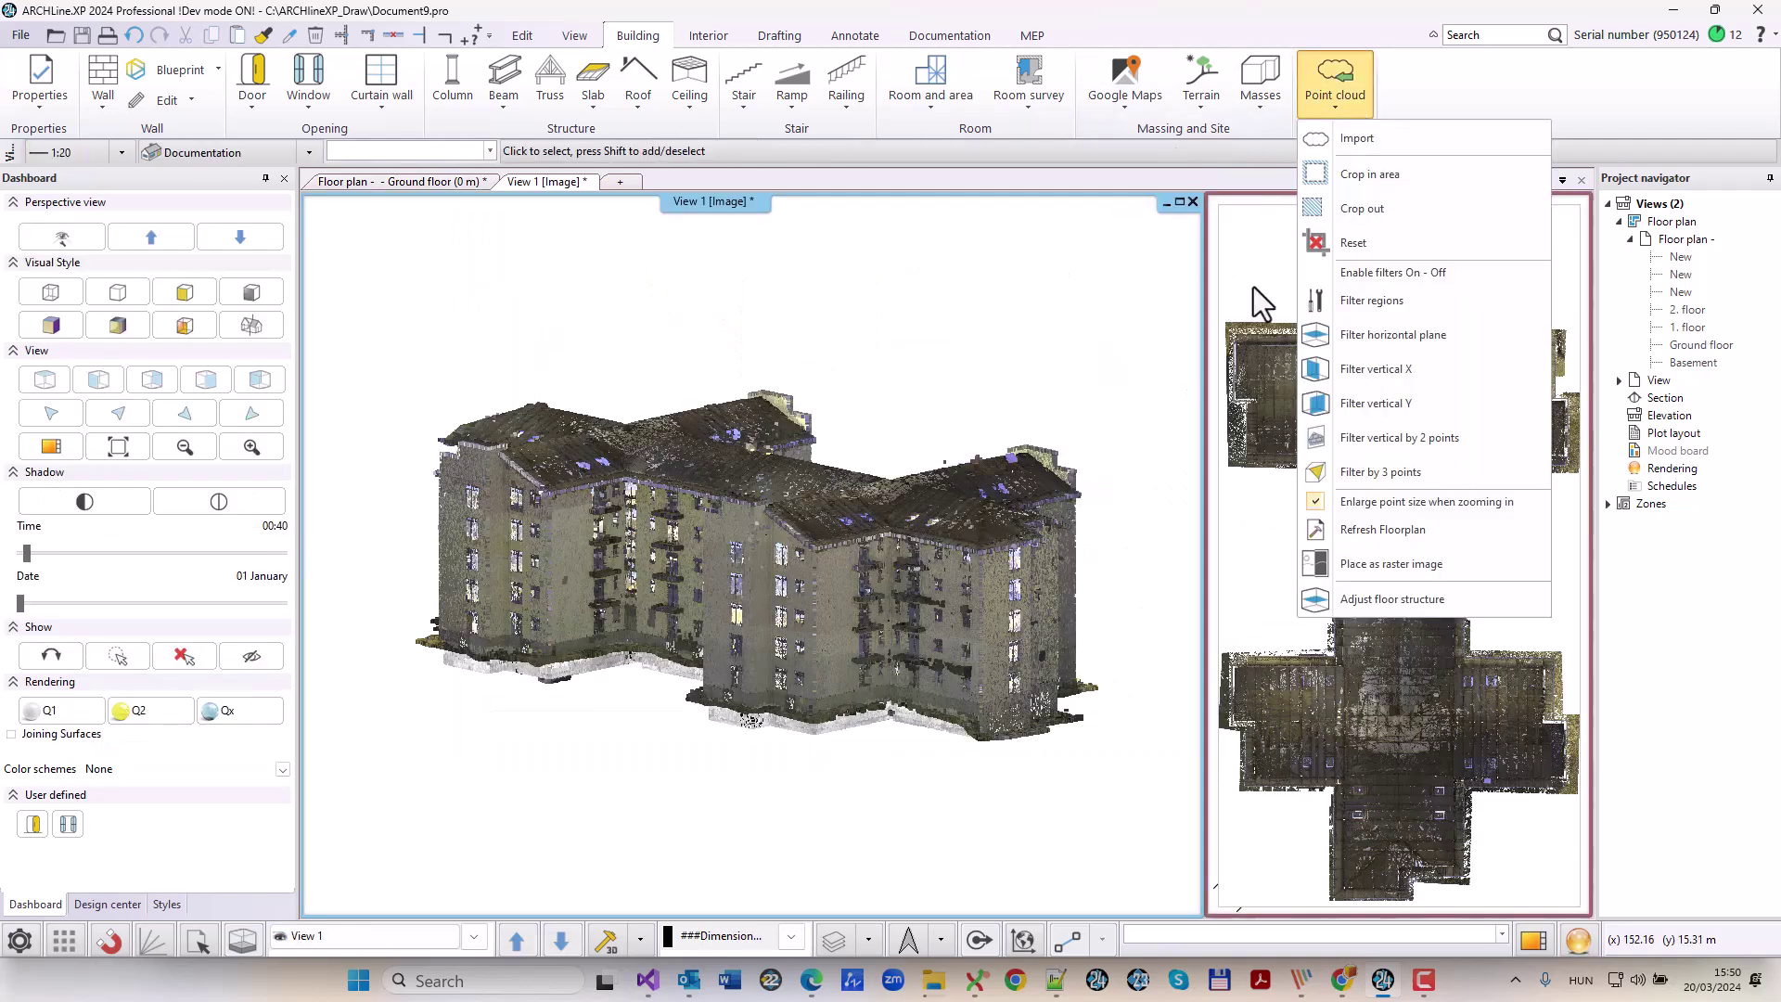
pyautogui.click(1466, 334)
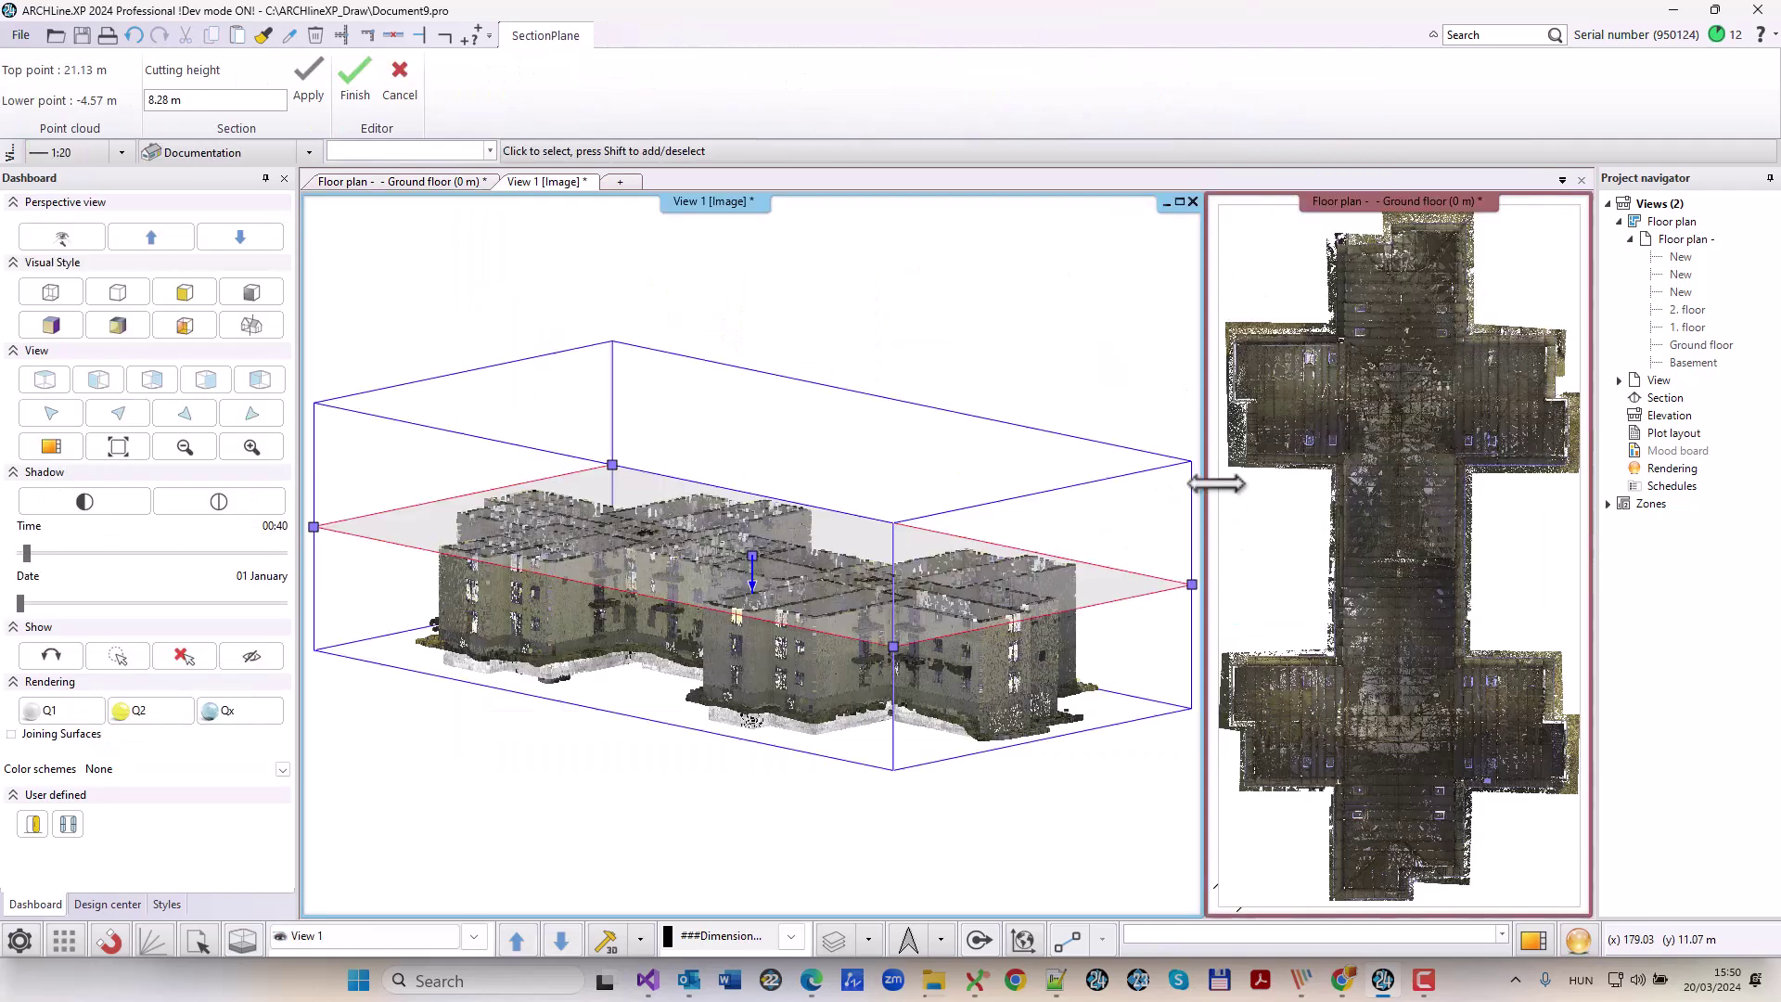
pyautogui.click(754, 591)
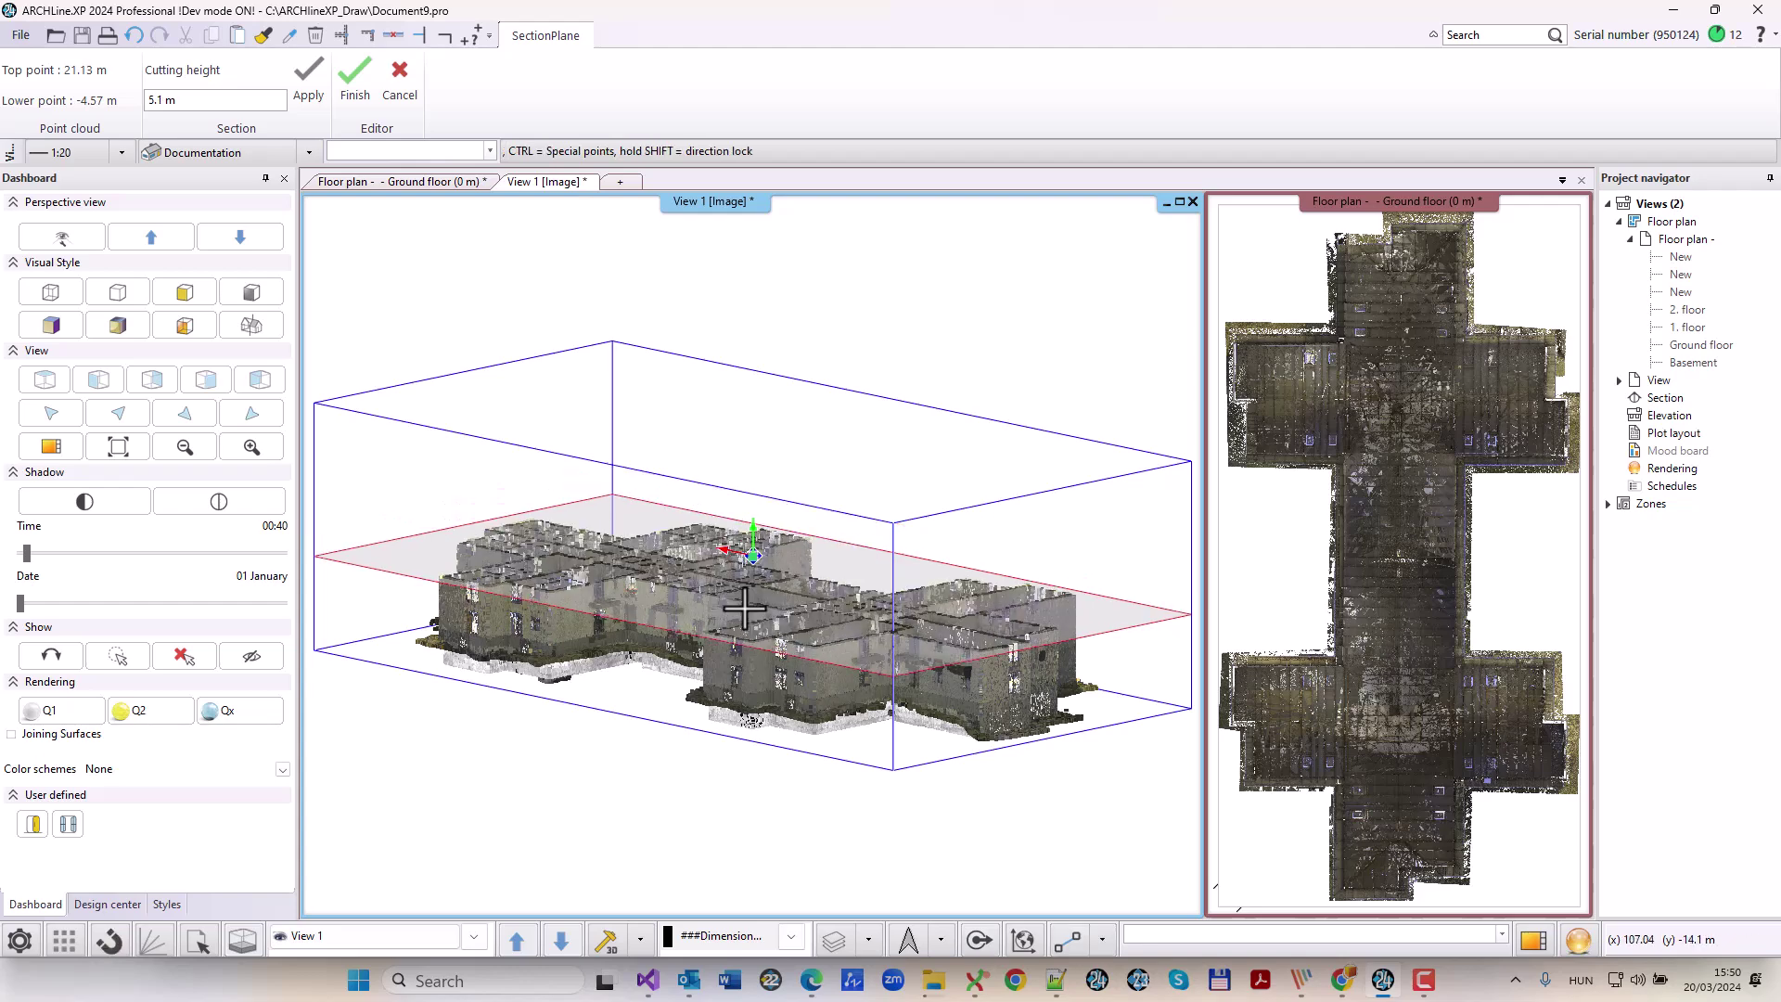
pyautogui.click(632, 615)
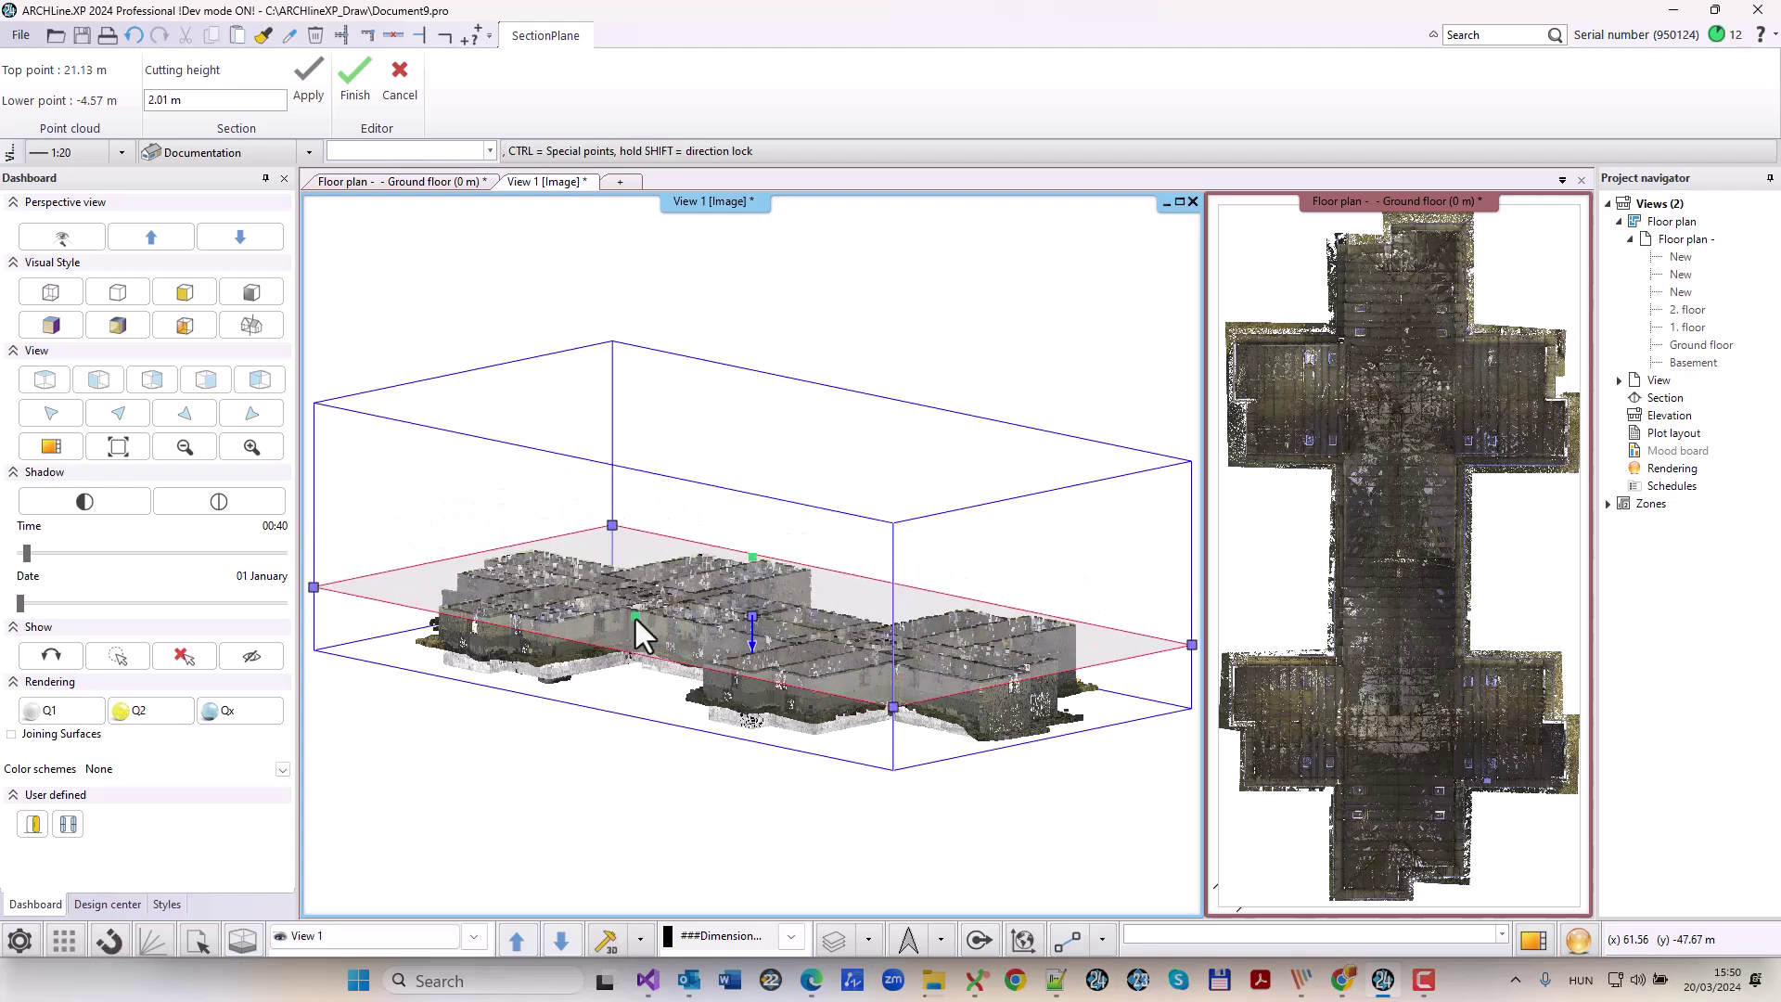
pyautogui.write('Ground')
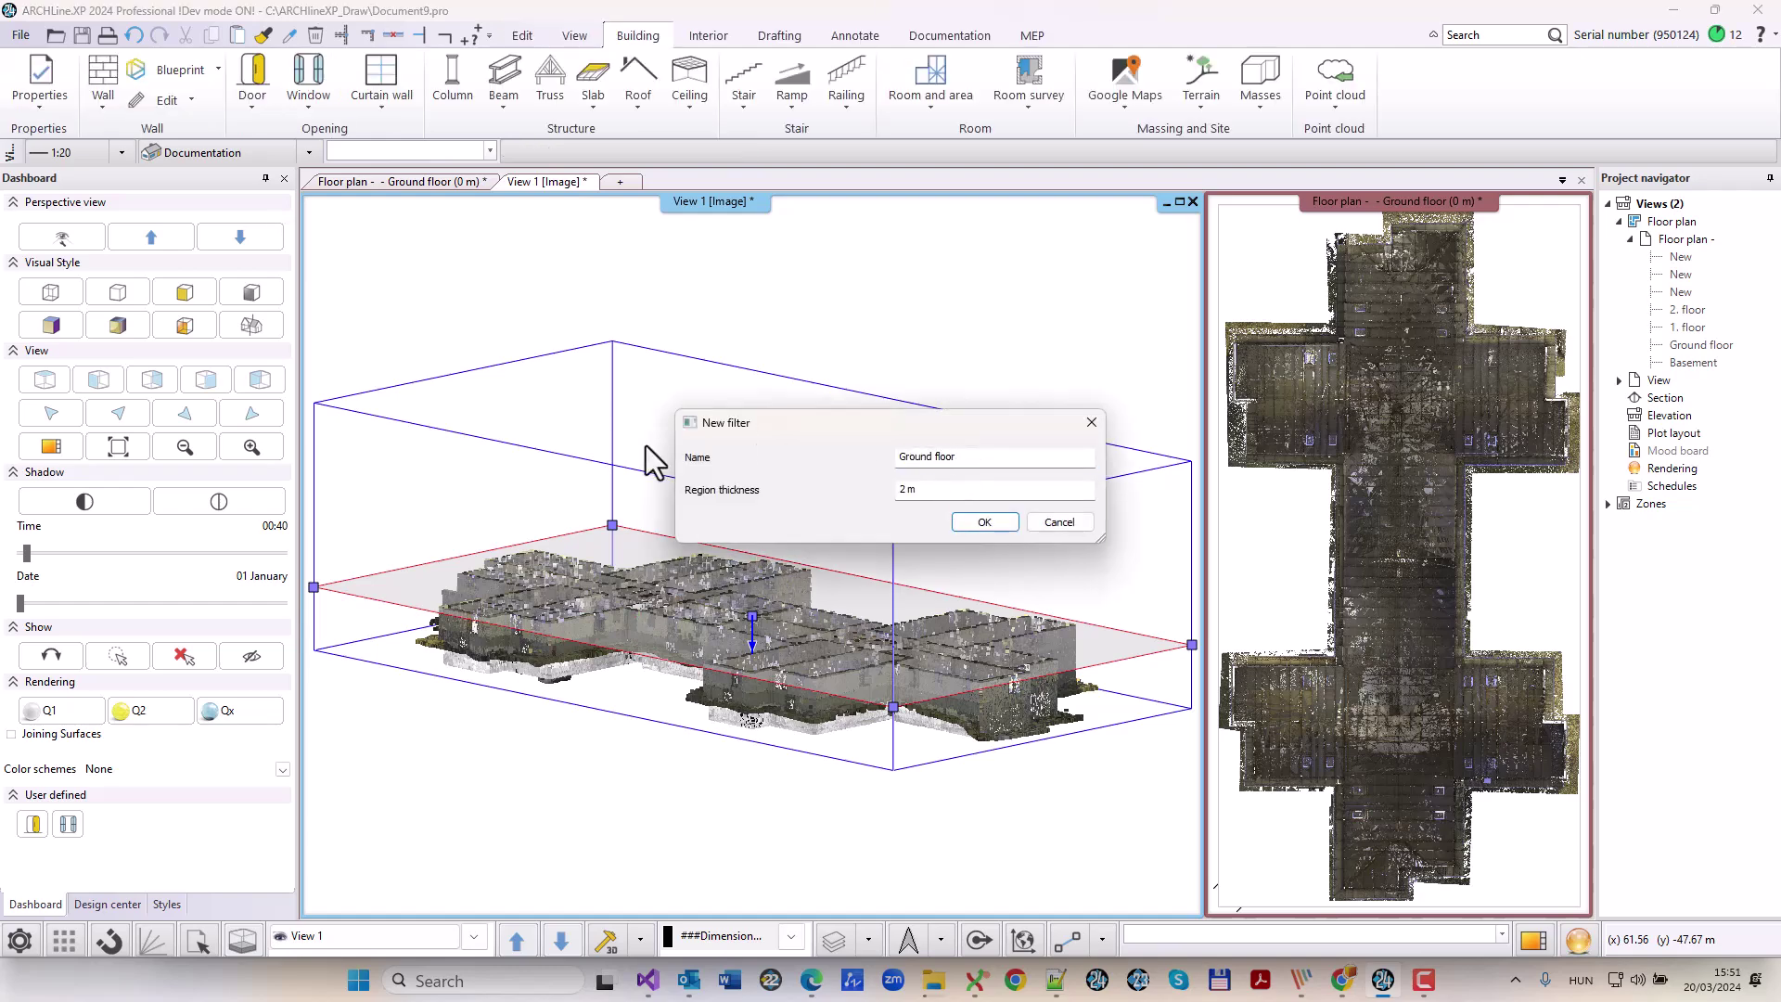
pyautogui.write(' floor')
pyautogui.click(981, 521)
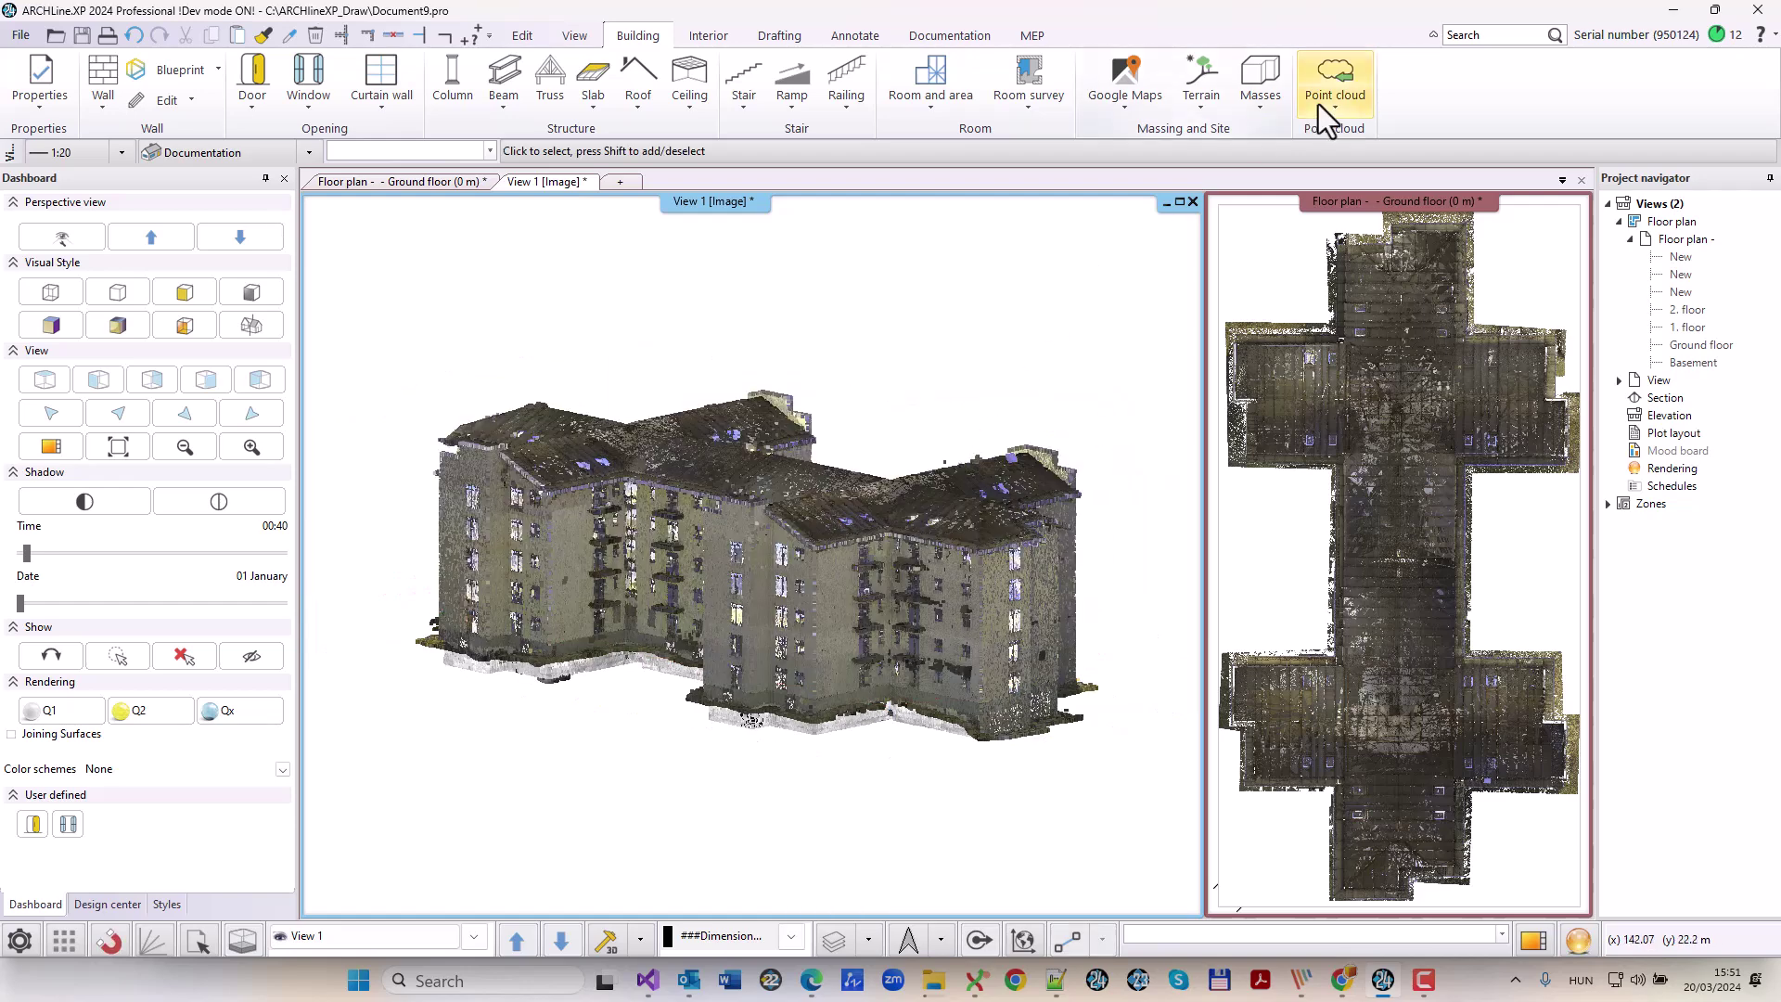
# Apply the Ground floor filter region to the point cloud and view the filtered slice from above.
pyautogui.click(1319, 105)
pyautogui.click(1438, 288)
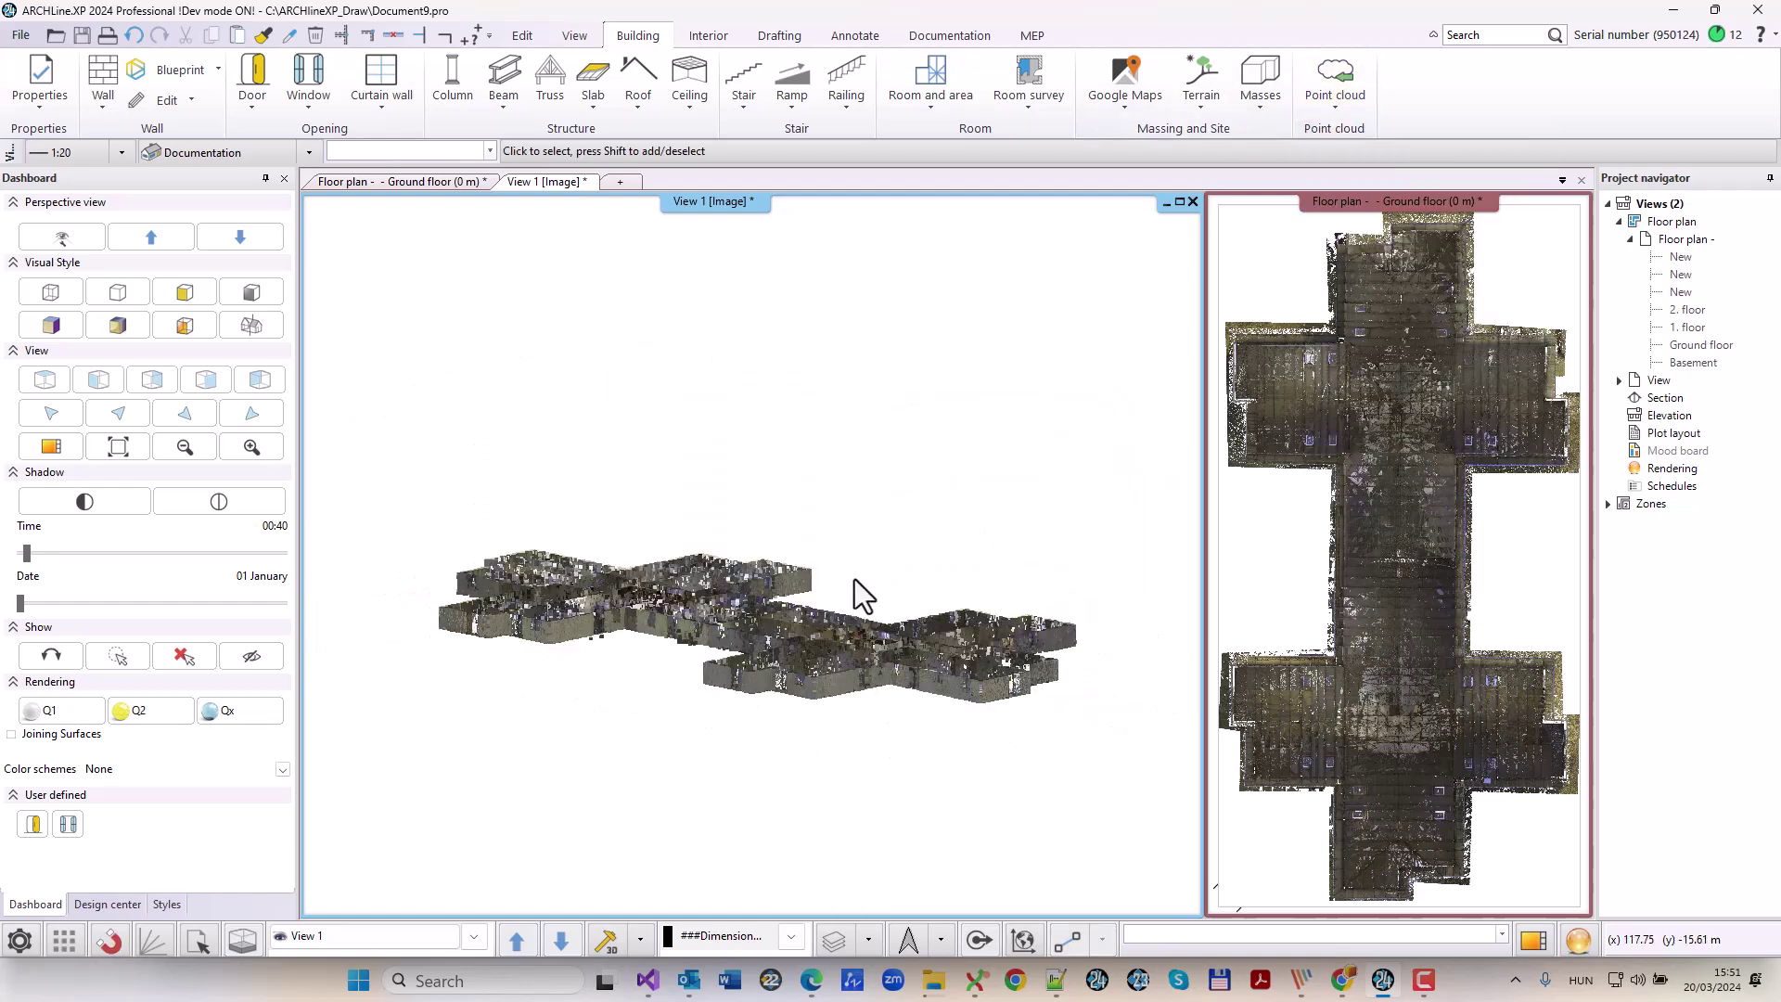
pyautogui.moveTo(887, 551); pyautogui.dragTo(900, 665, button='middle')
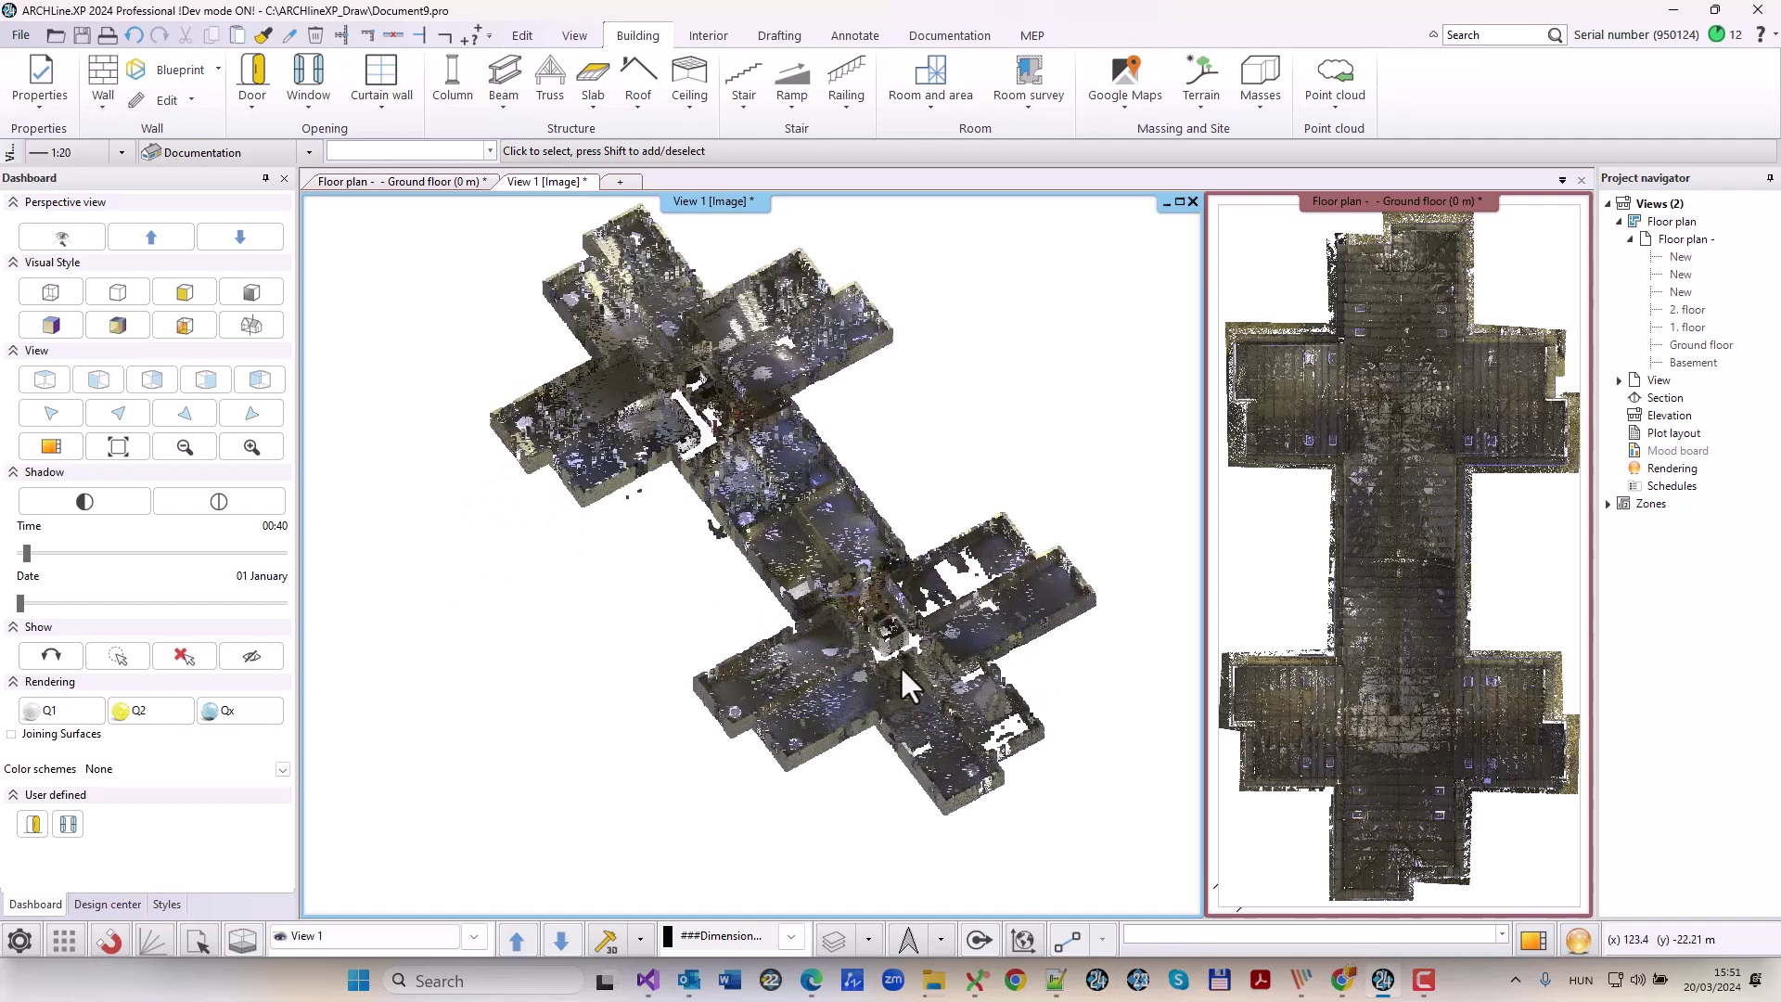
# Refresh the floor plan with the filtered point cloud and make it the larger main view, fitted to the window.
pyautogui.rightClick(920, 608)
pyautogui.click(1036, 426)
pyautogui.click(1566, 862)
pyautogui.click(1533, 939)
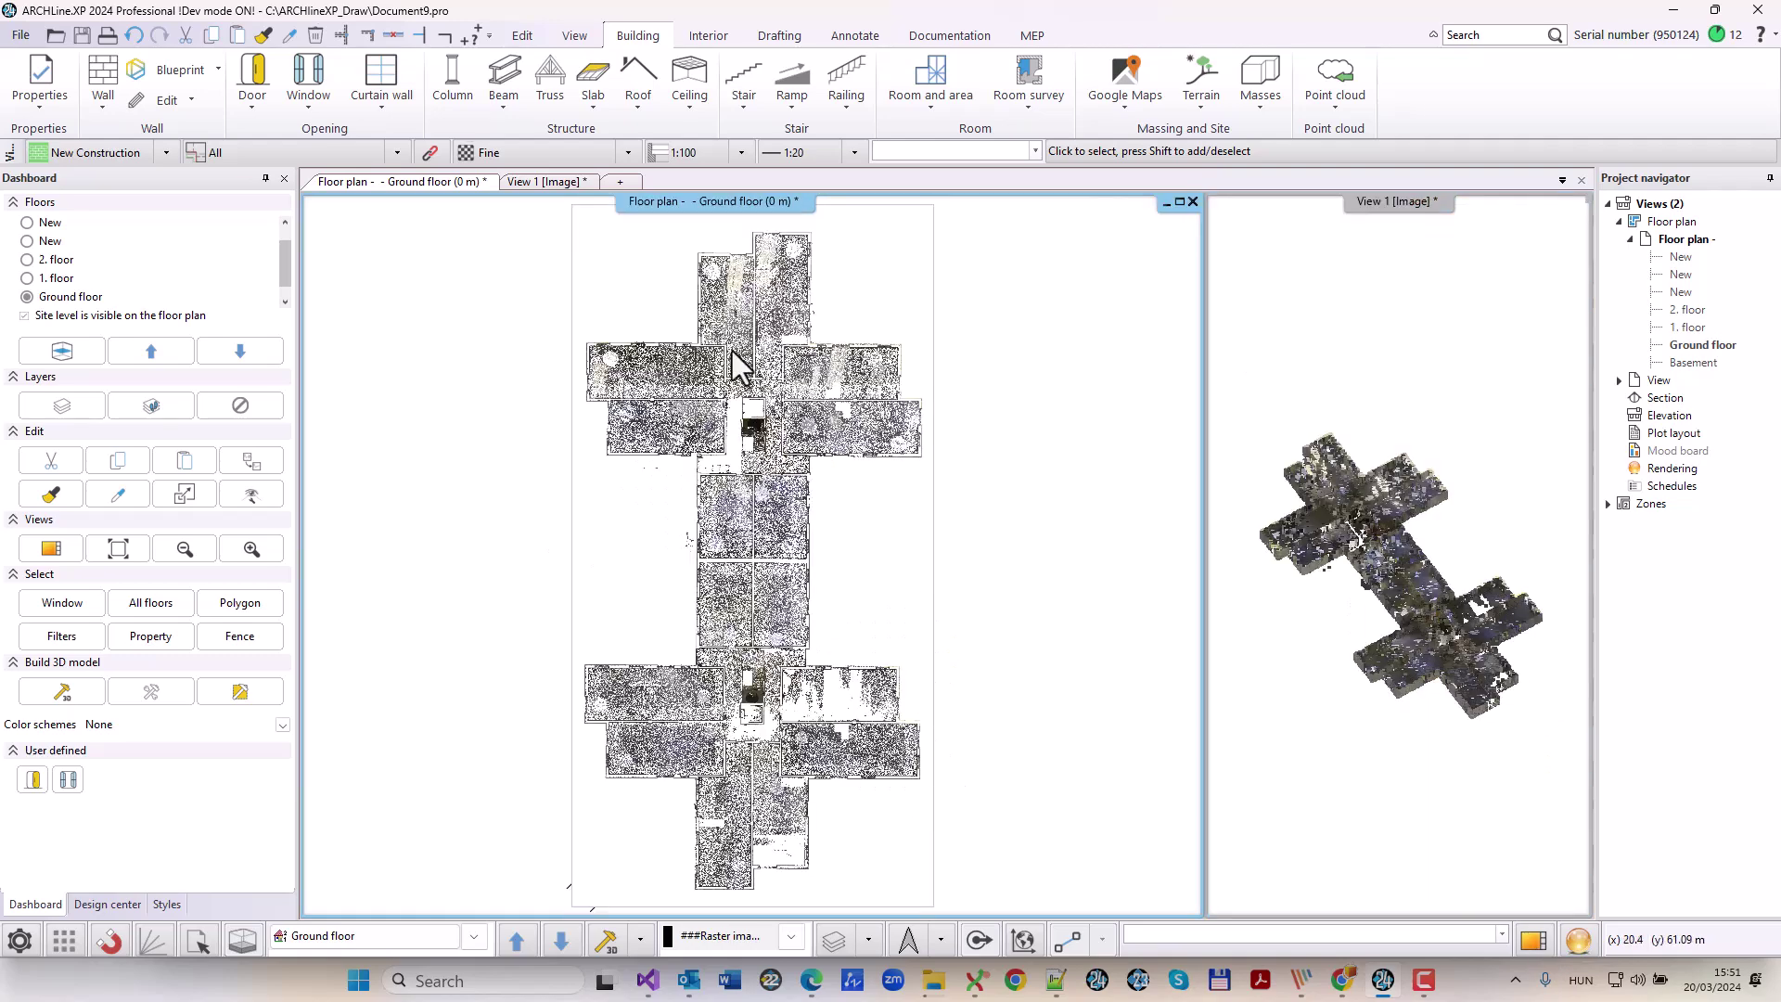
# Measure the exterior wall's thickness on the floor plan near the building's upper-left corner.
pyautogui.scroll(3, 742, 371)
pyautogui.scroll(4, 758, 436)
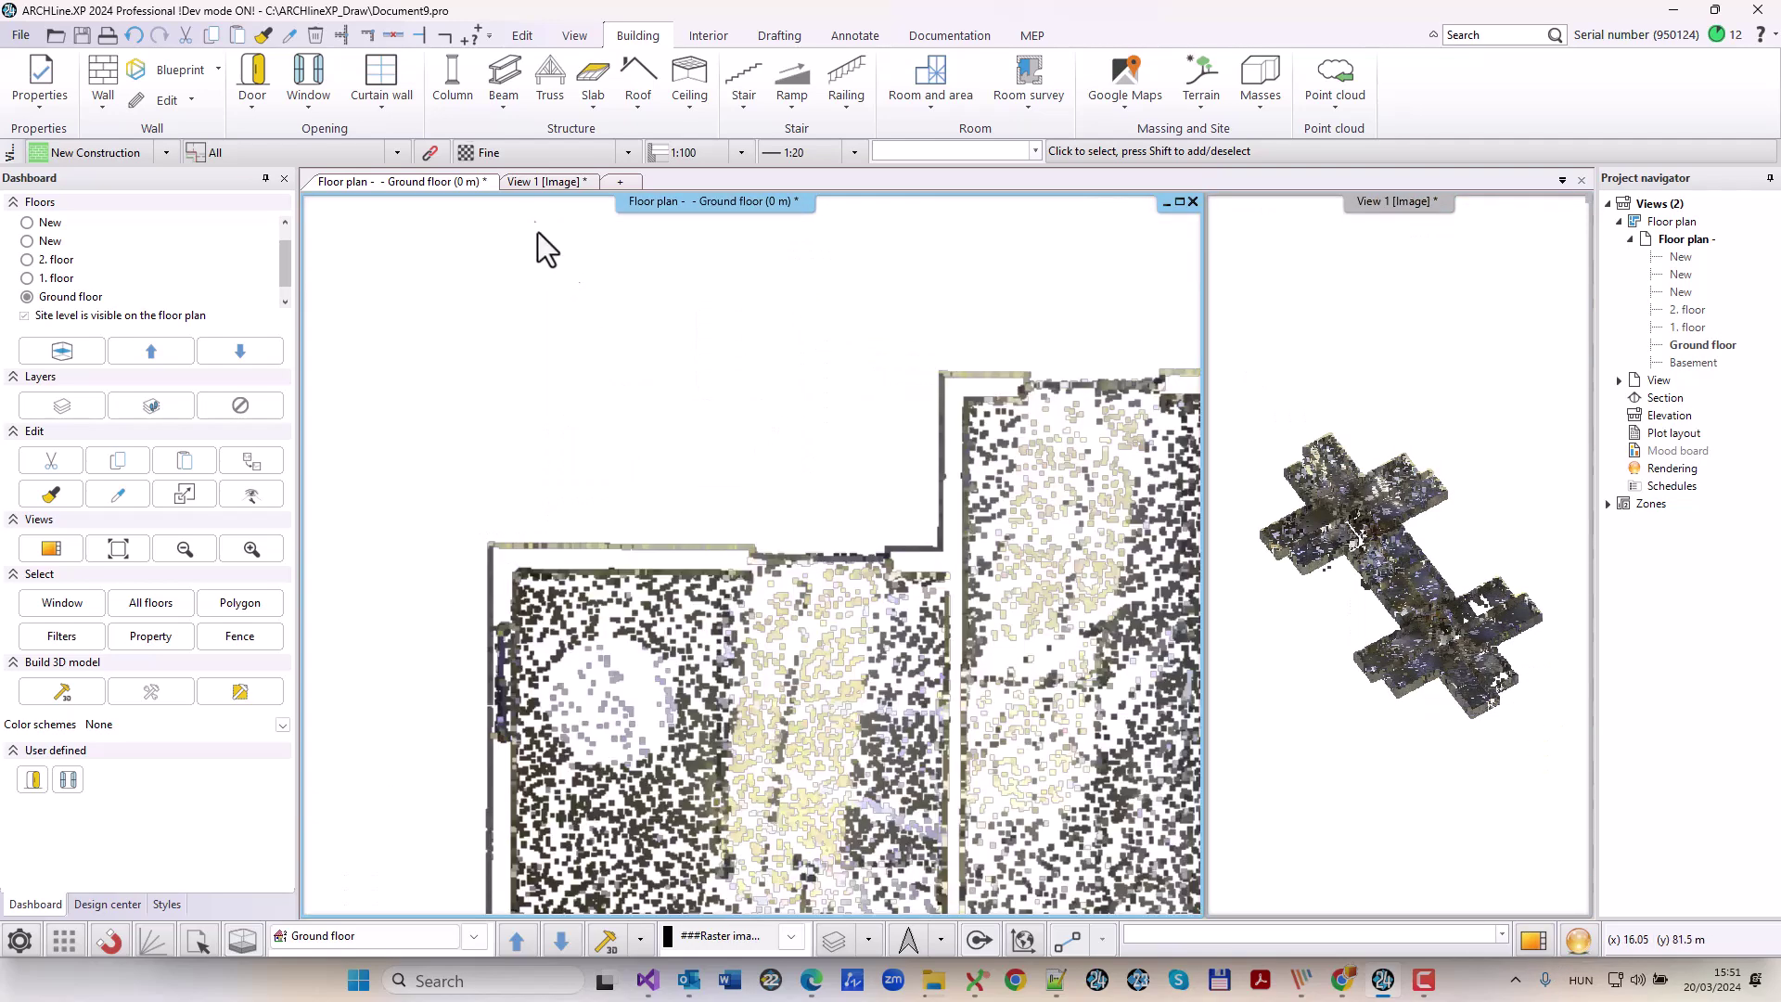
pyautogui.click(472, 36)
pyautogui.click(559, 545)
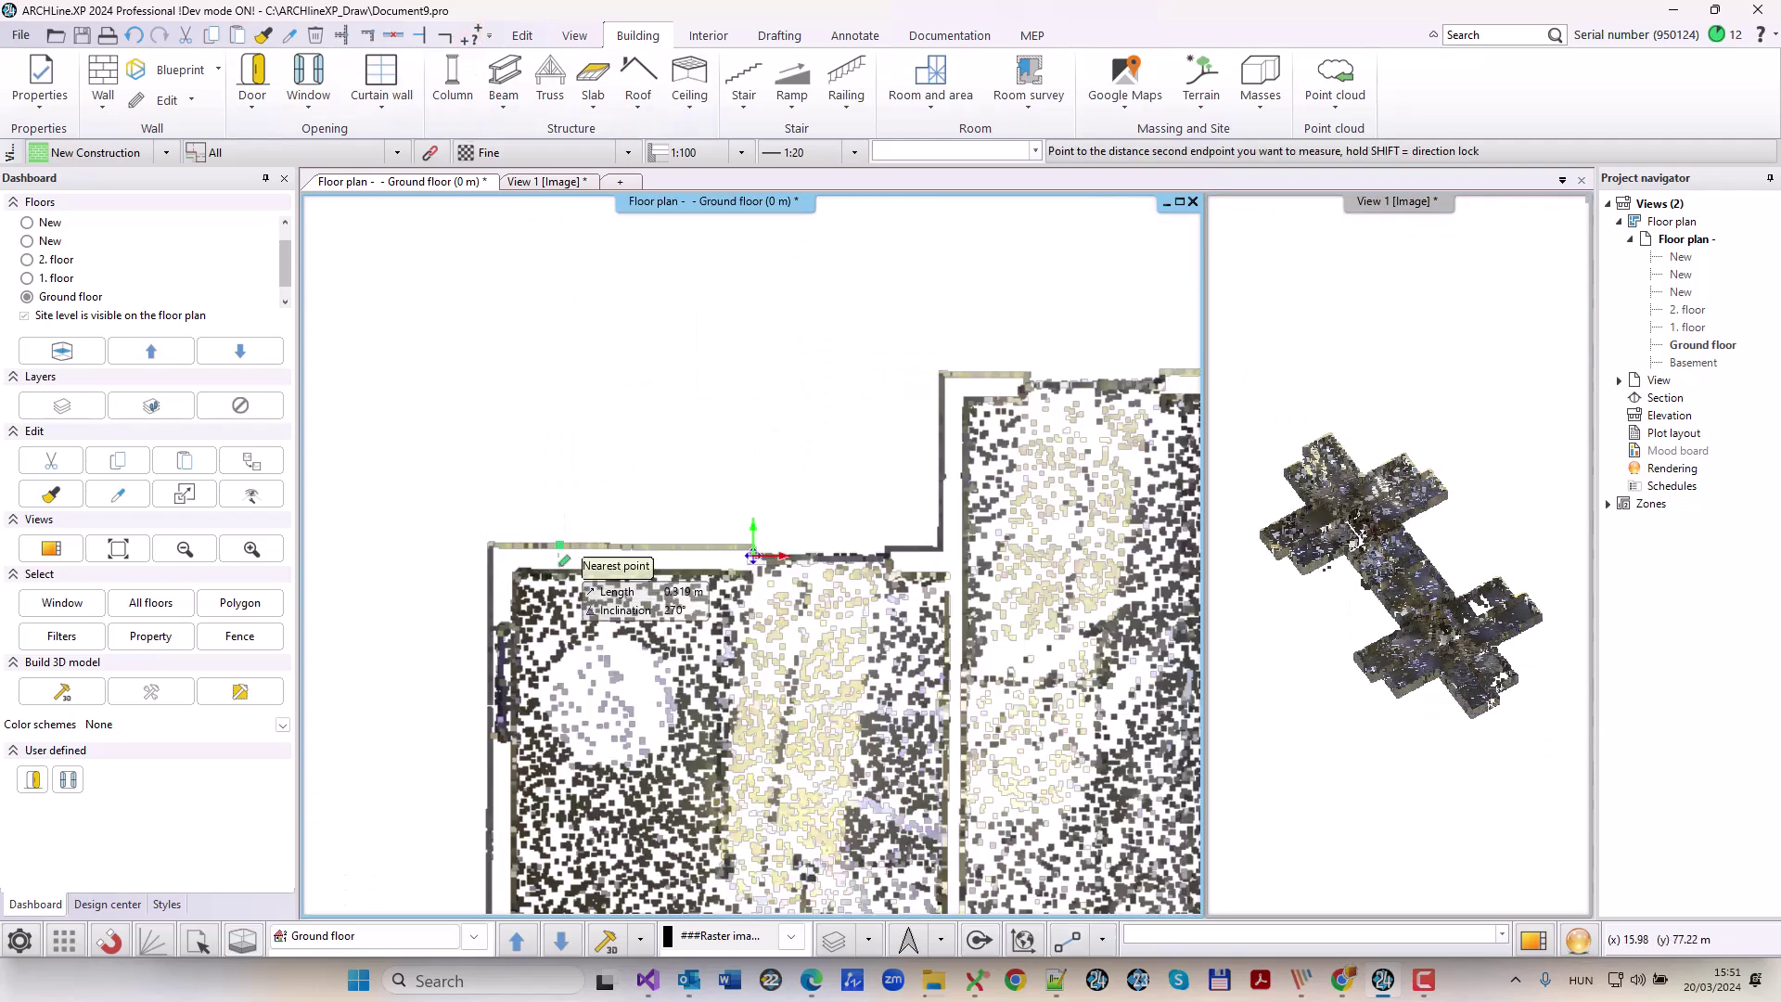
pyautogui.click(560, 573)
pyautogui.click(853, 377)
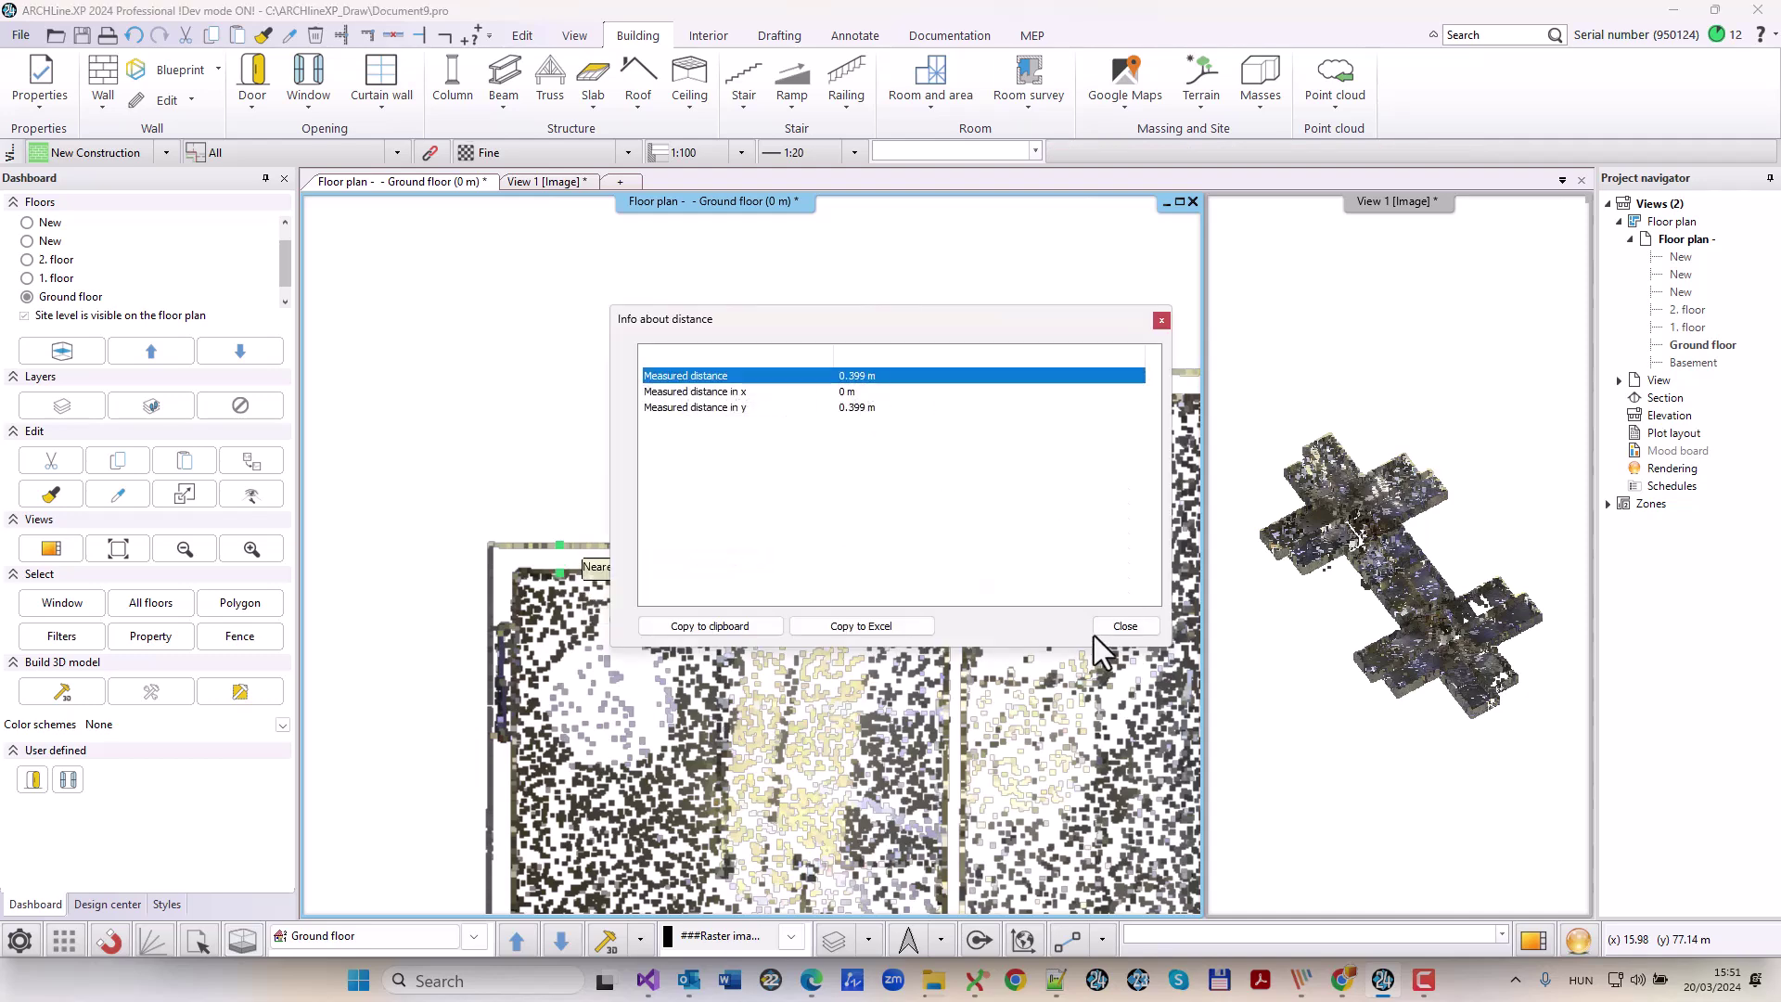
pyautogui.click(1122, 627)
pyautogui.press('Escape')
# Load the 1 layered 38 wide wall style in the wall properties, set total thickness to 0.4 m and enable Same materials.
pyautogui.rightClick(104, 70)
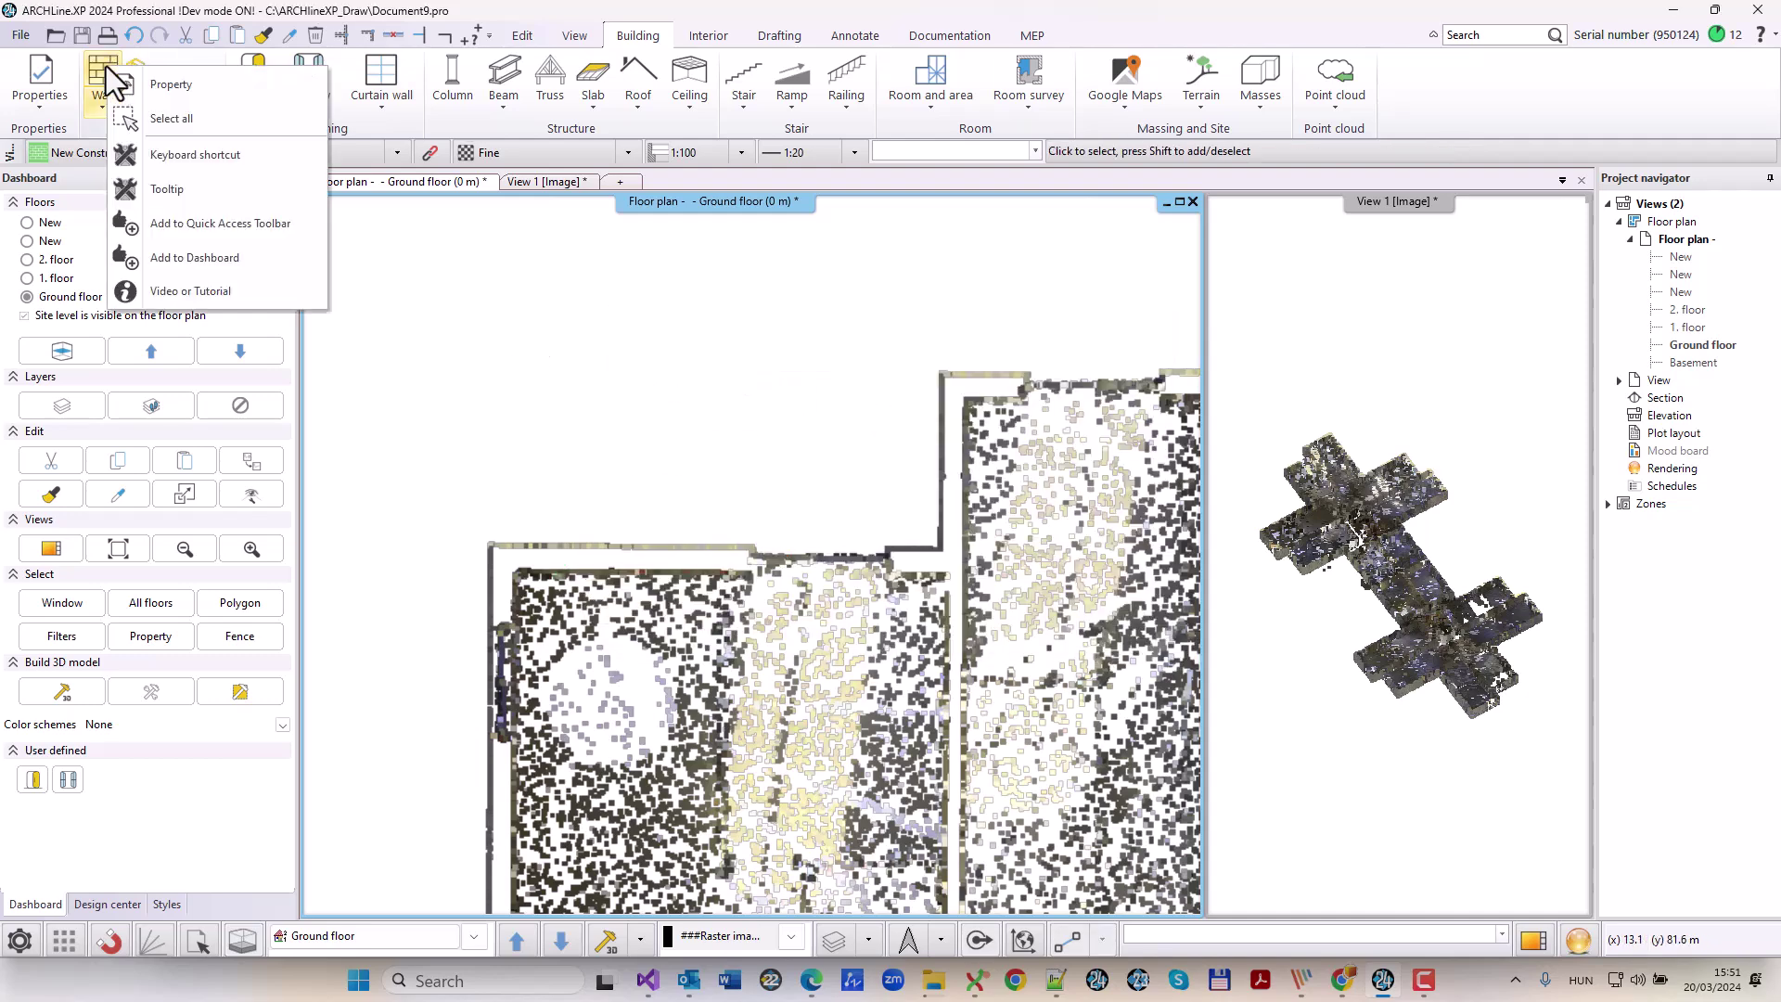
pyautogui.click(171, 84)
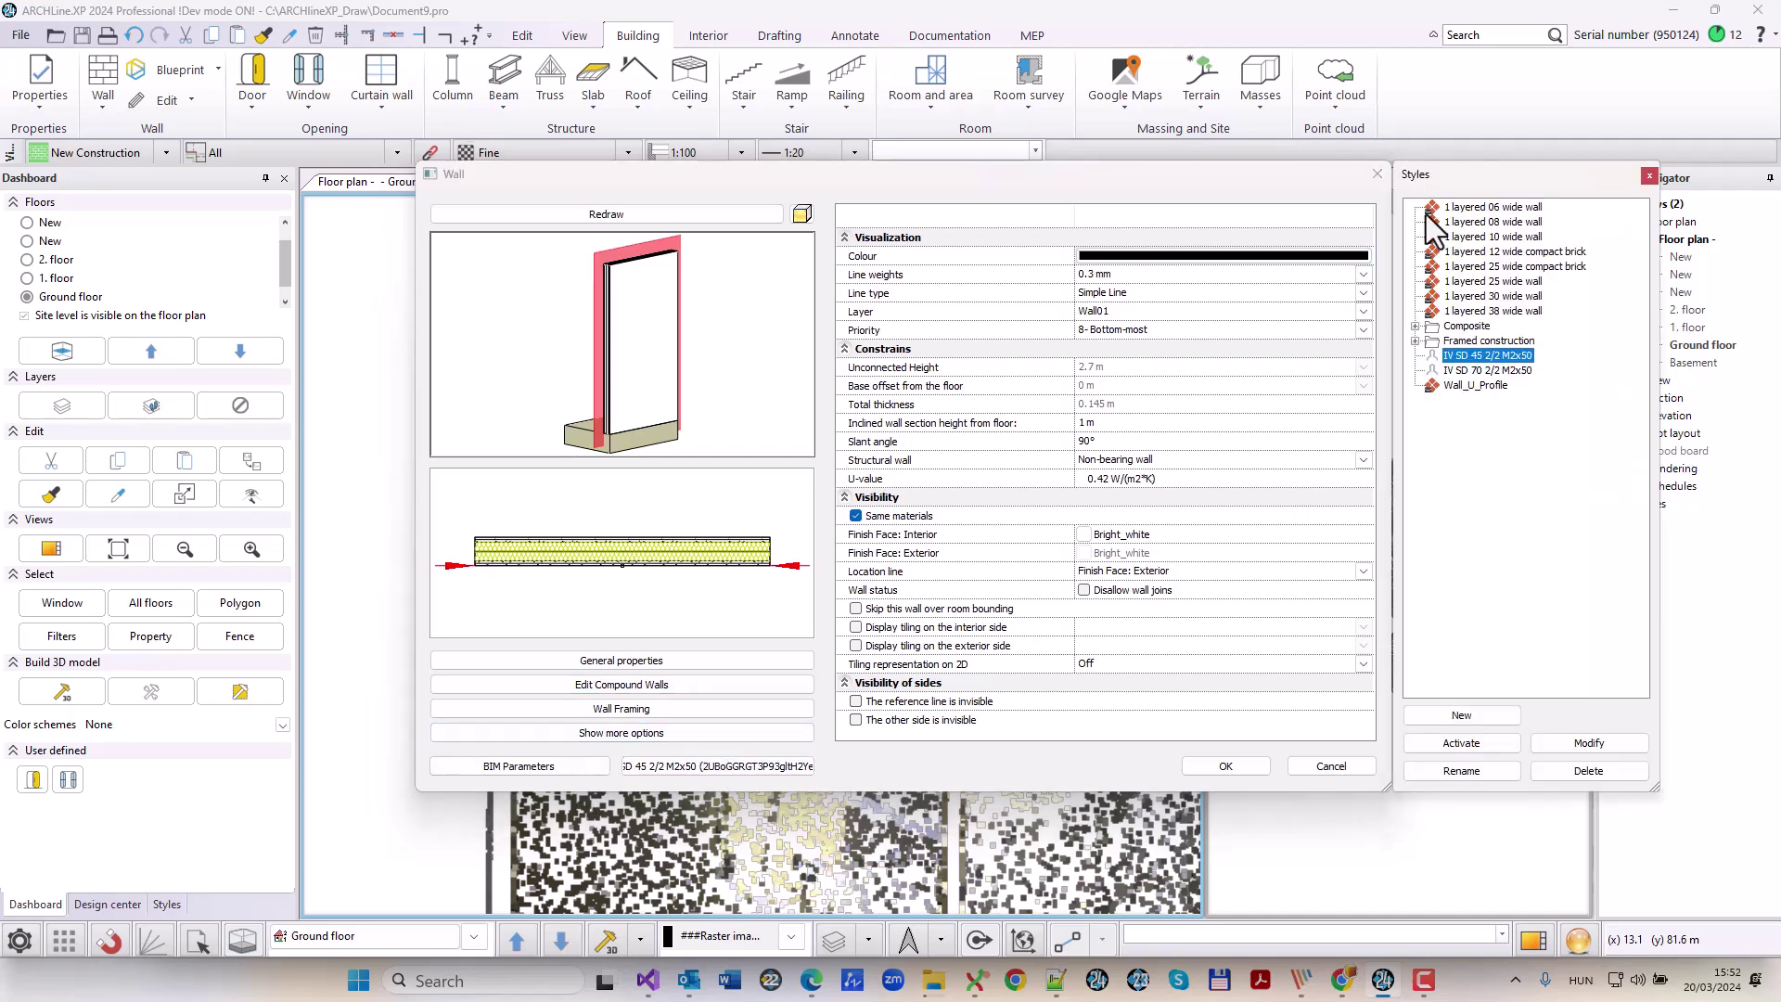
pyautogui.doubleClick(1516, 309)
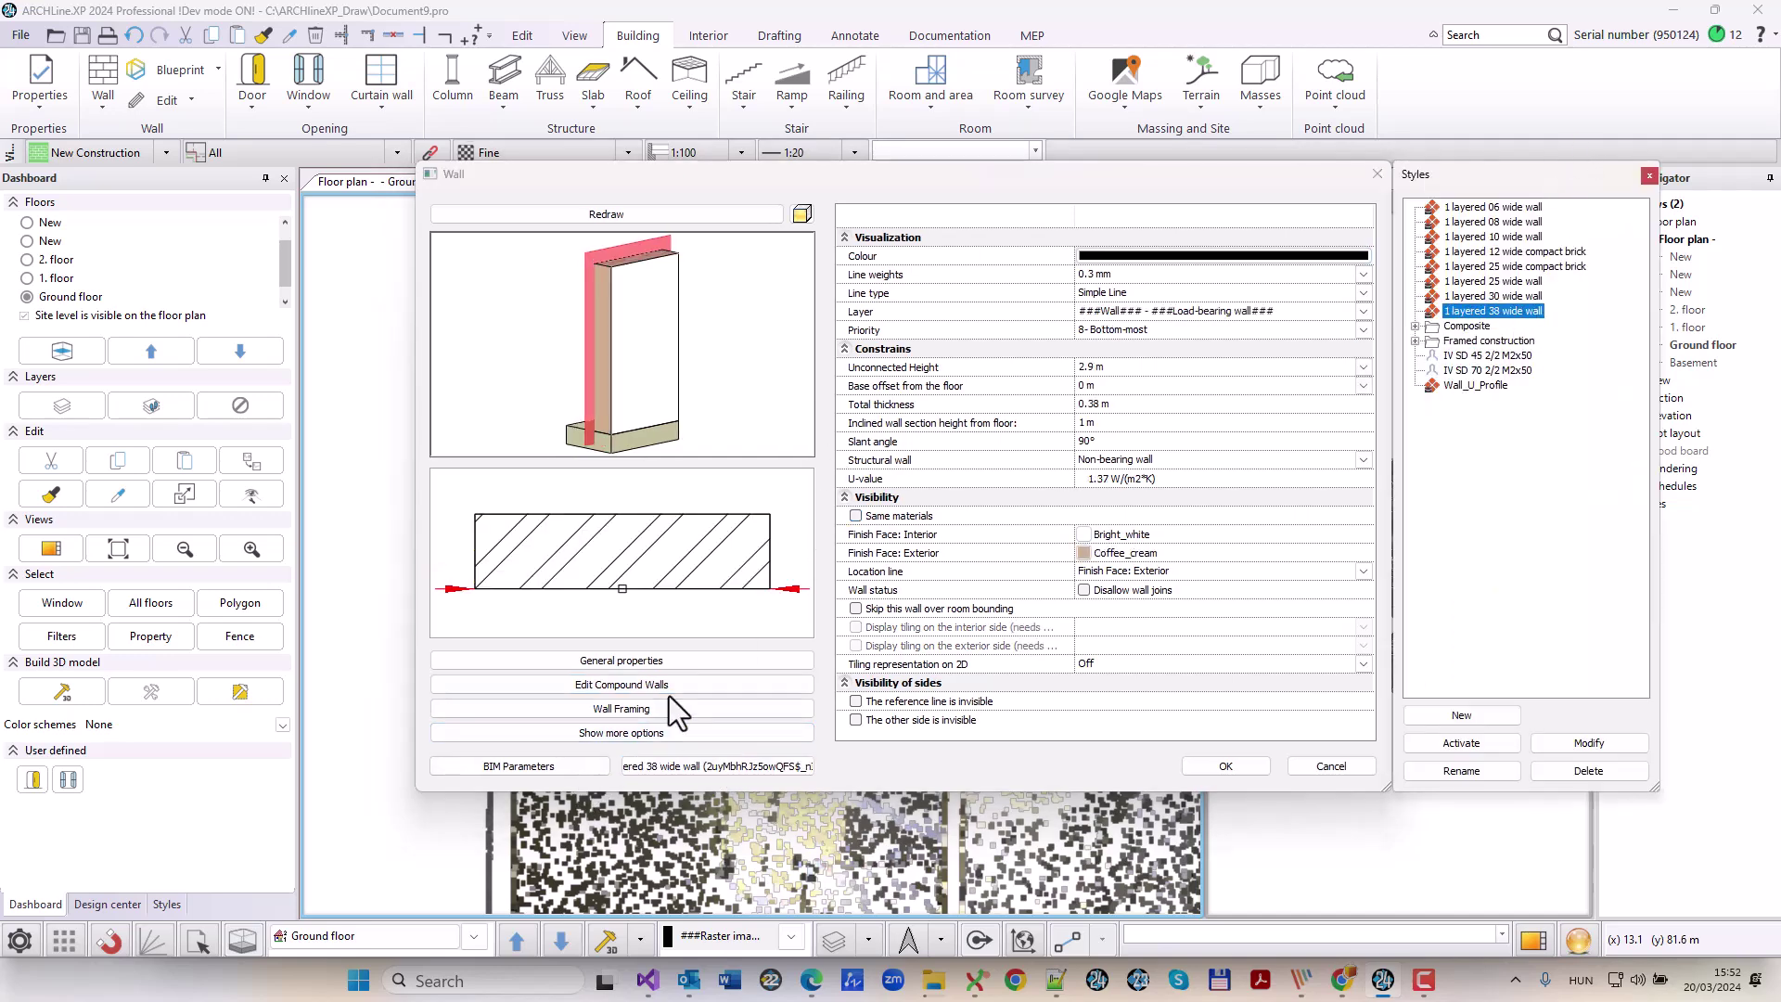
pyautogui.click(1147, 405)
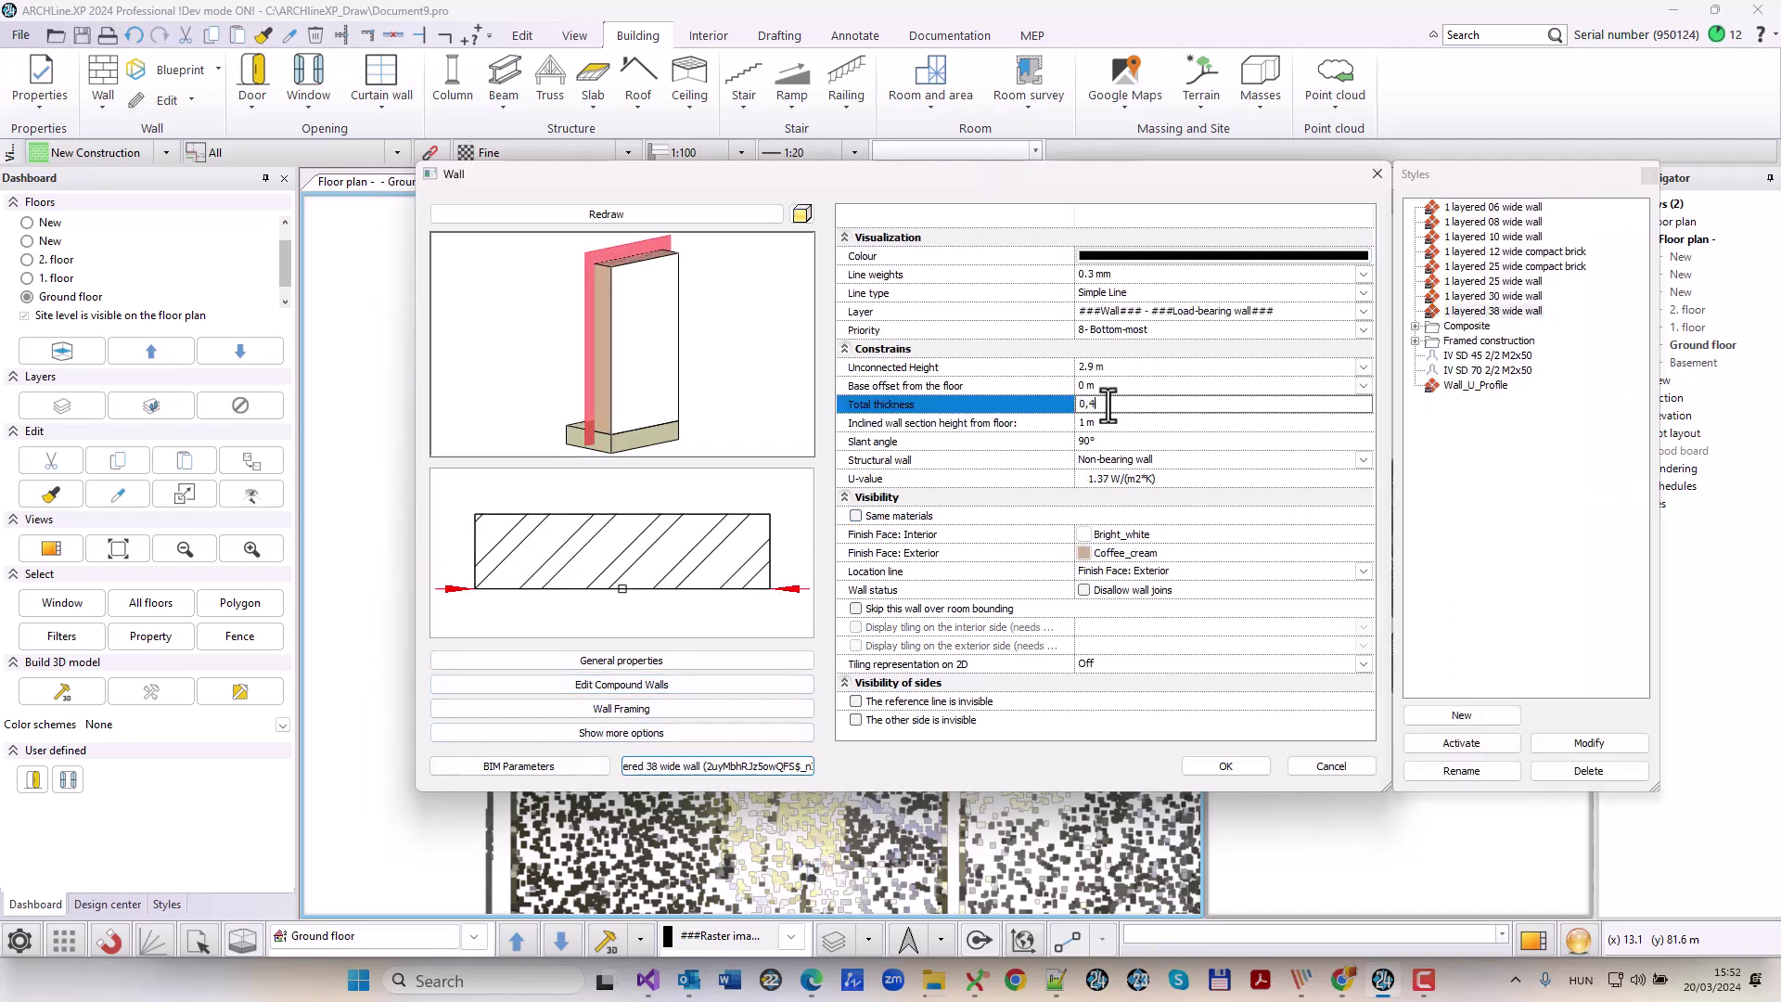
pyautogui.click(1150, 426)
pyautogui.click(855, 516)
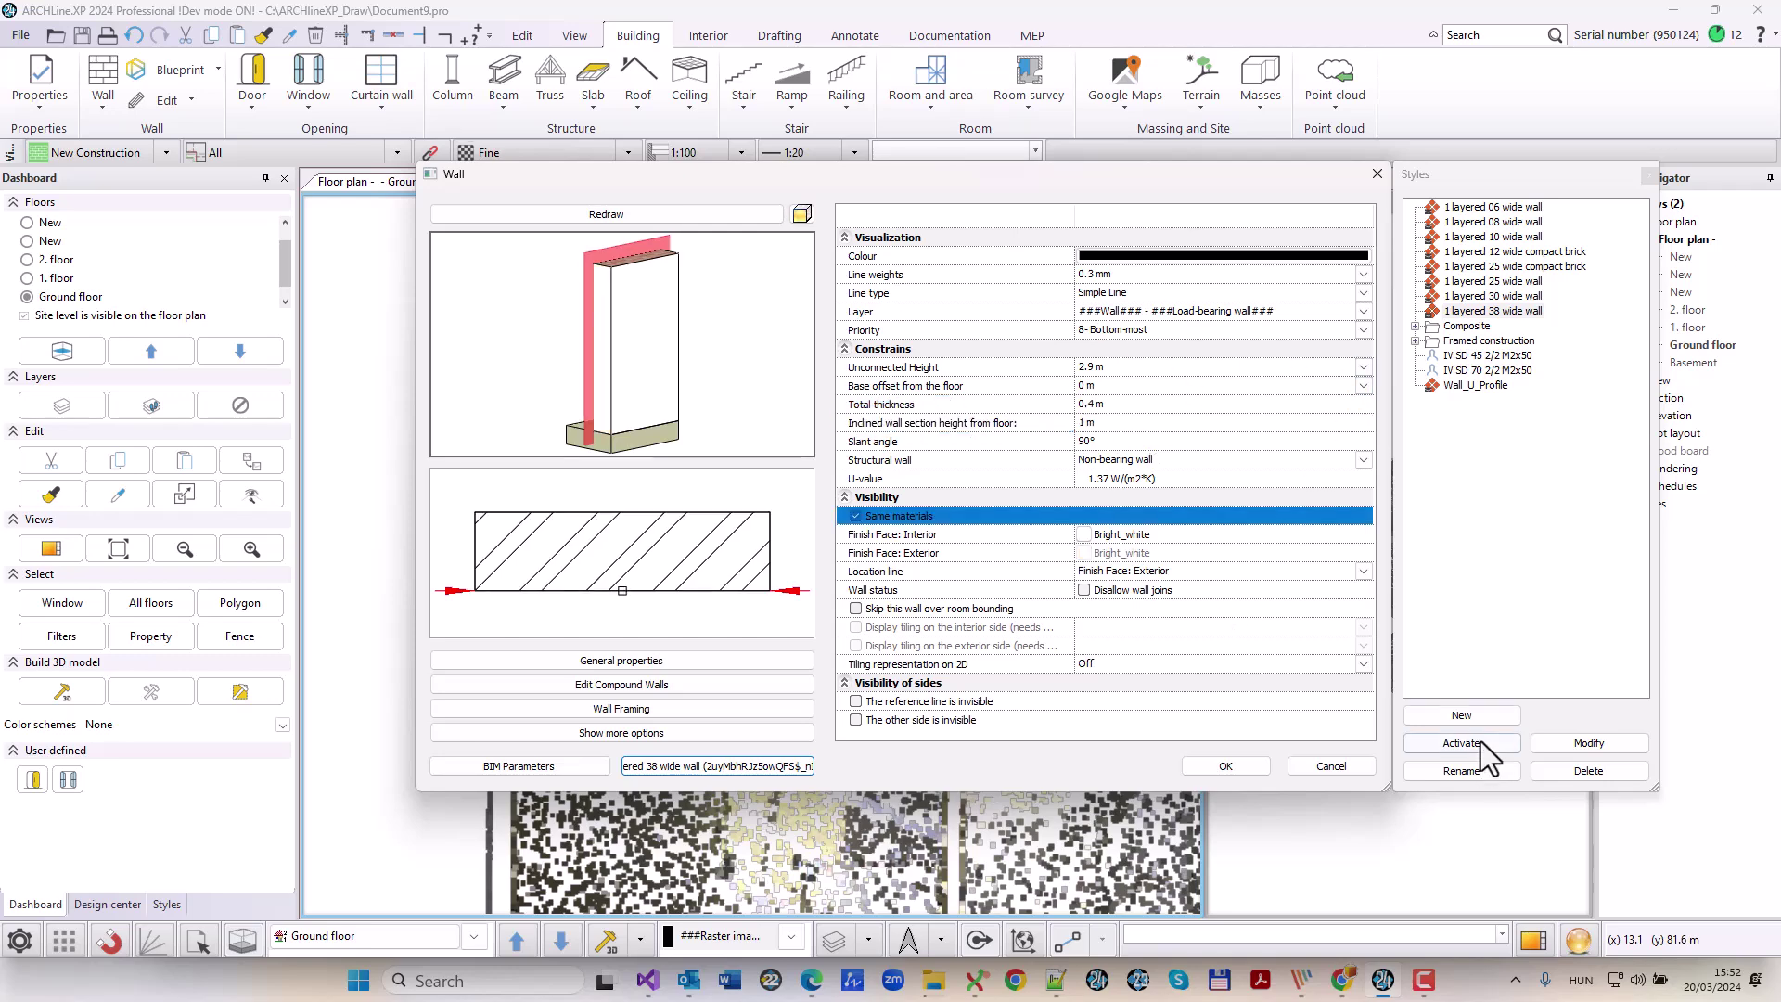
# Save the wall settings as a new style named "1 layered 40 wide wall", available in this project only.
pyautogui.click(1475, 715)
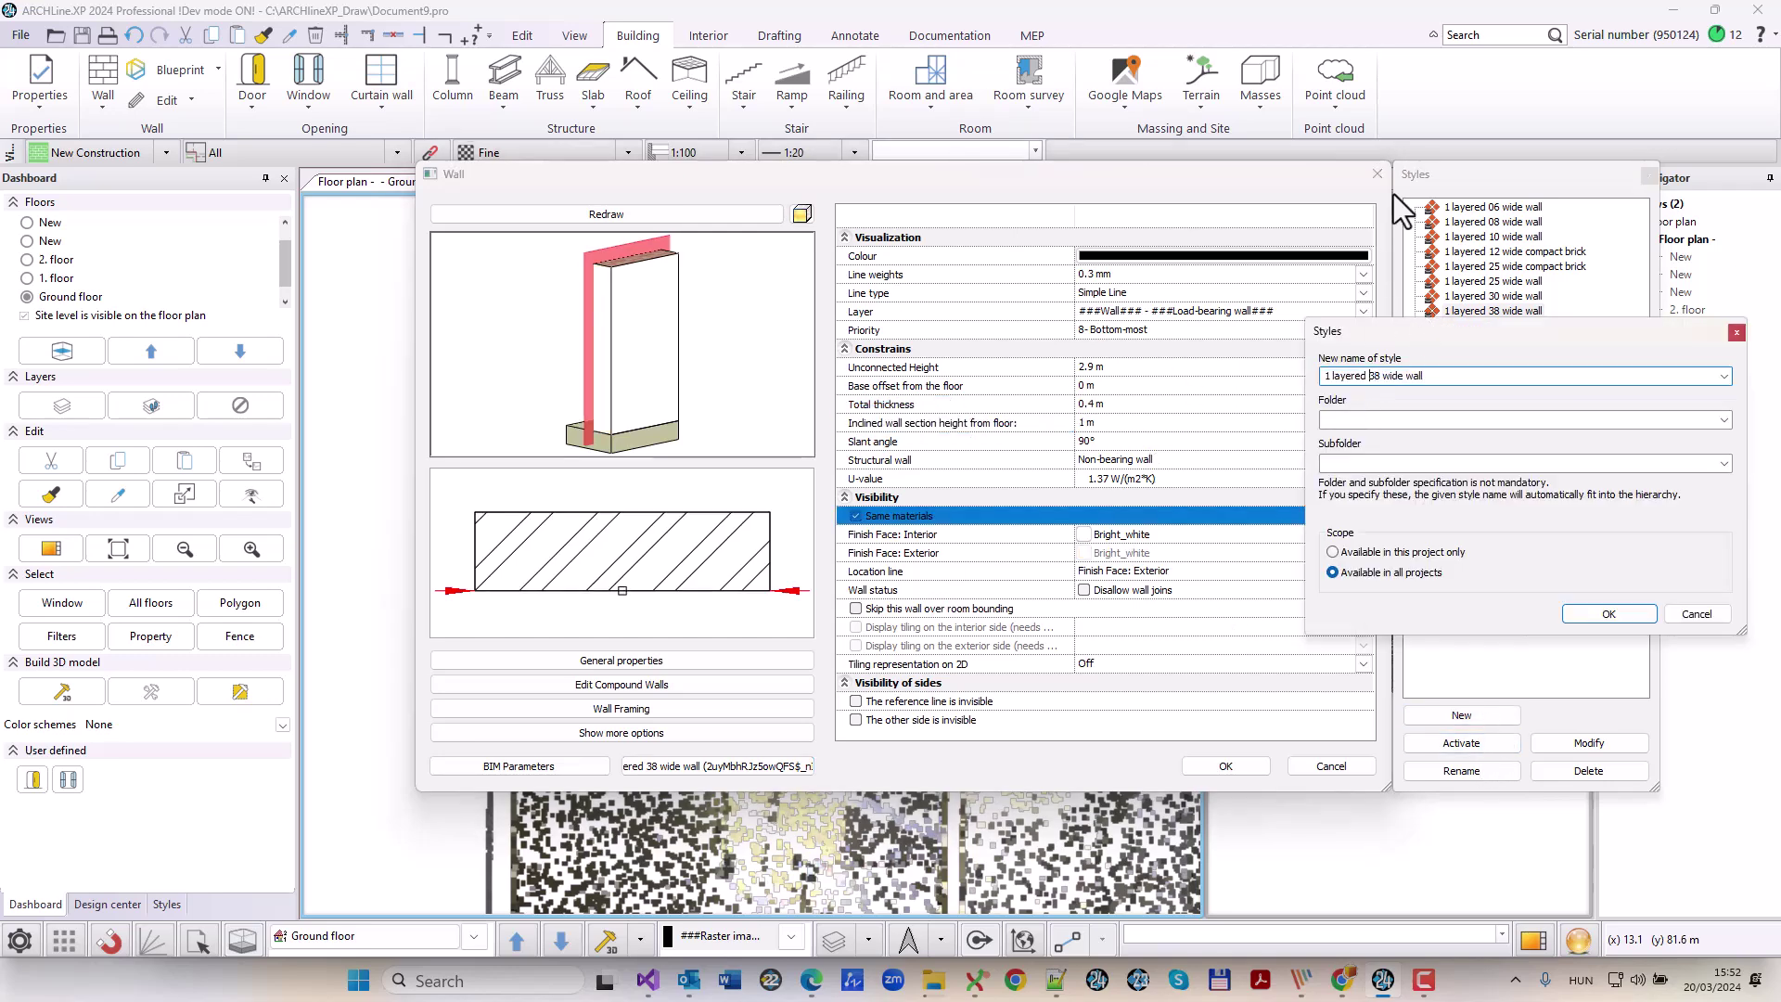
pyautogui.press('Delete')
pyautogui.press('Delete')
pyautogui.write('40')
pyautogui.click(1440, 549)
pyautogui.click(1608, 614)
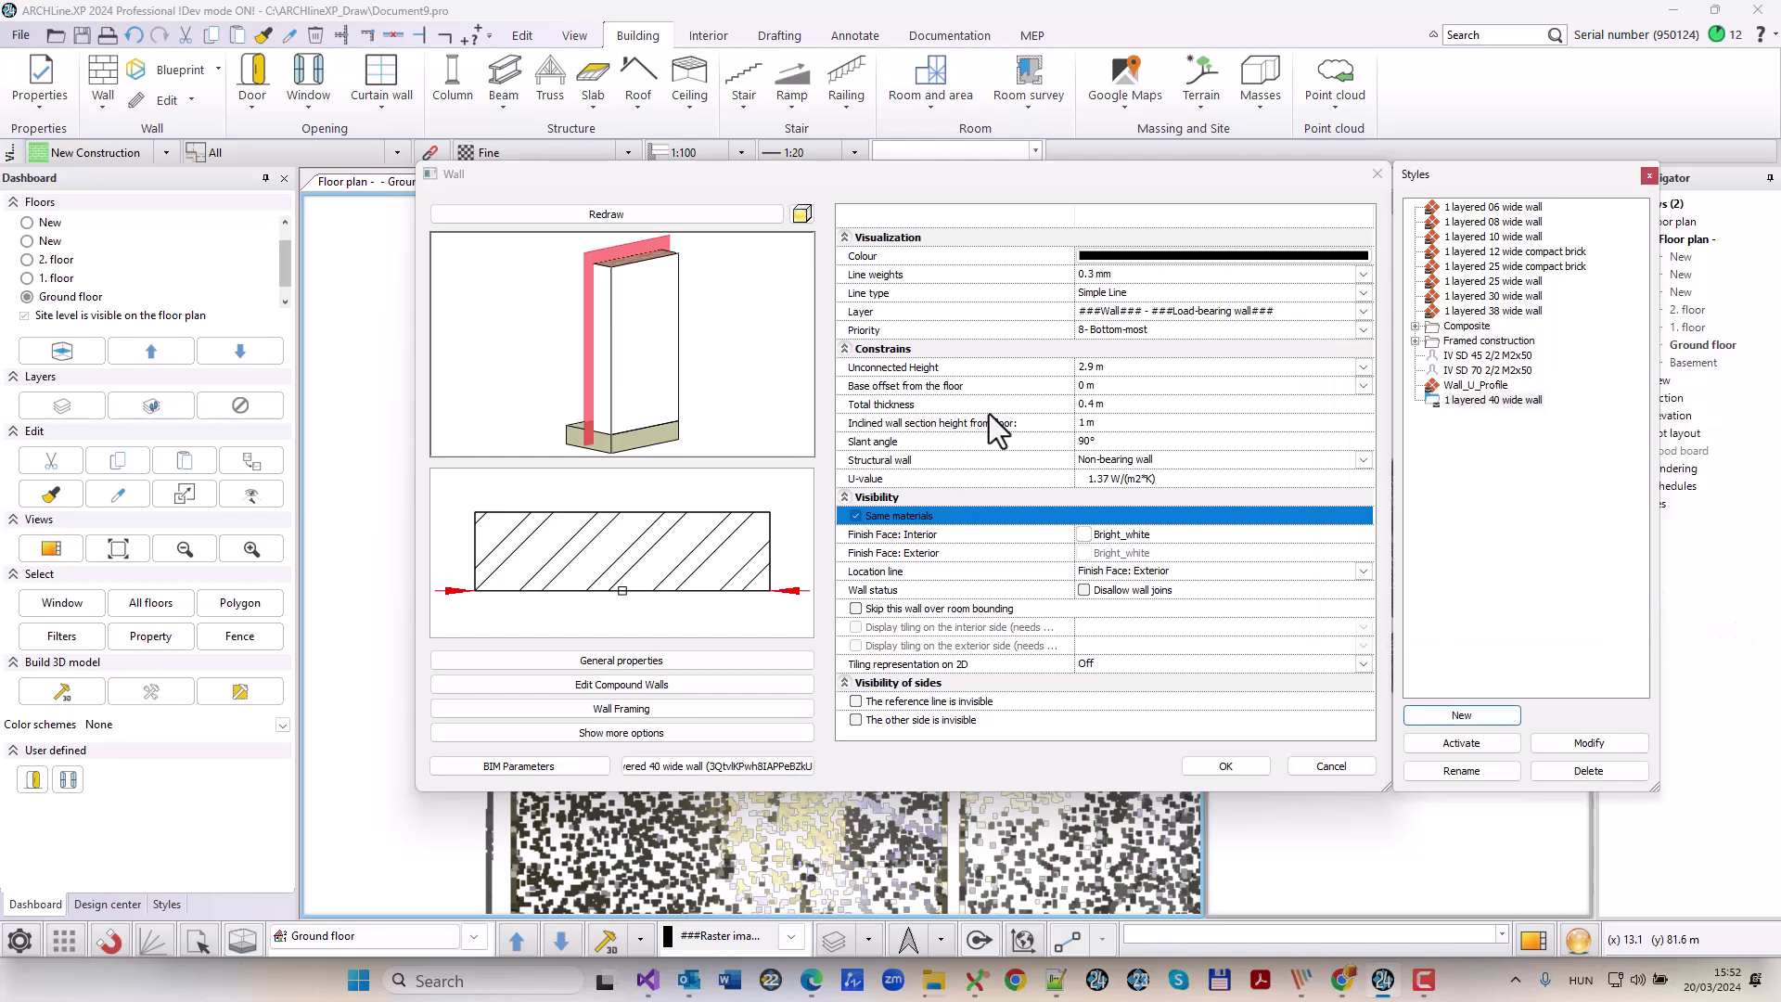
# Inspect the base offset and height parameters of the compound wall's brick layer, and leave without changing them.
pyautogui.click(685, 688)
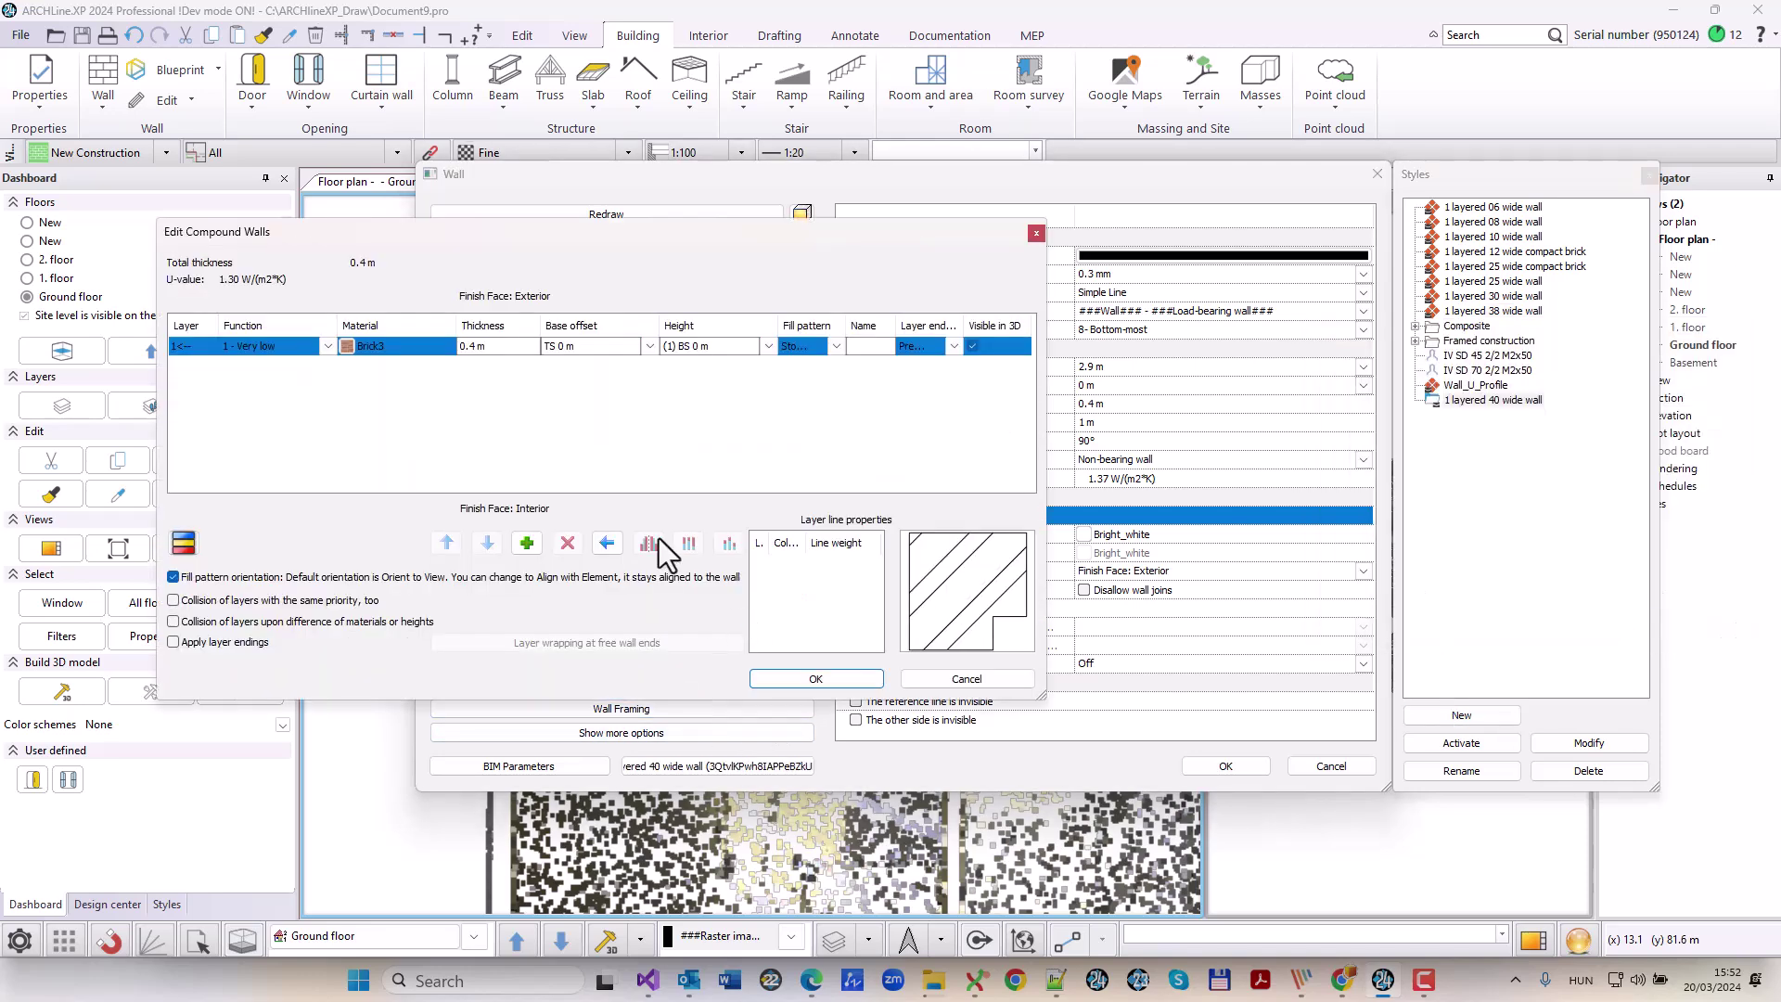
pyautogui.click(646, 349)
pyautogui.click(642, 362)
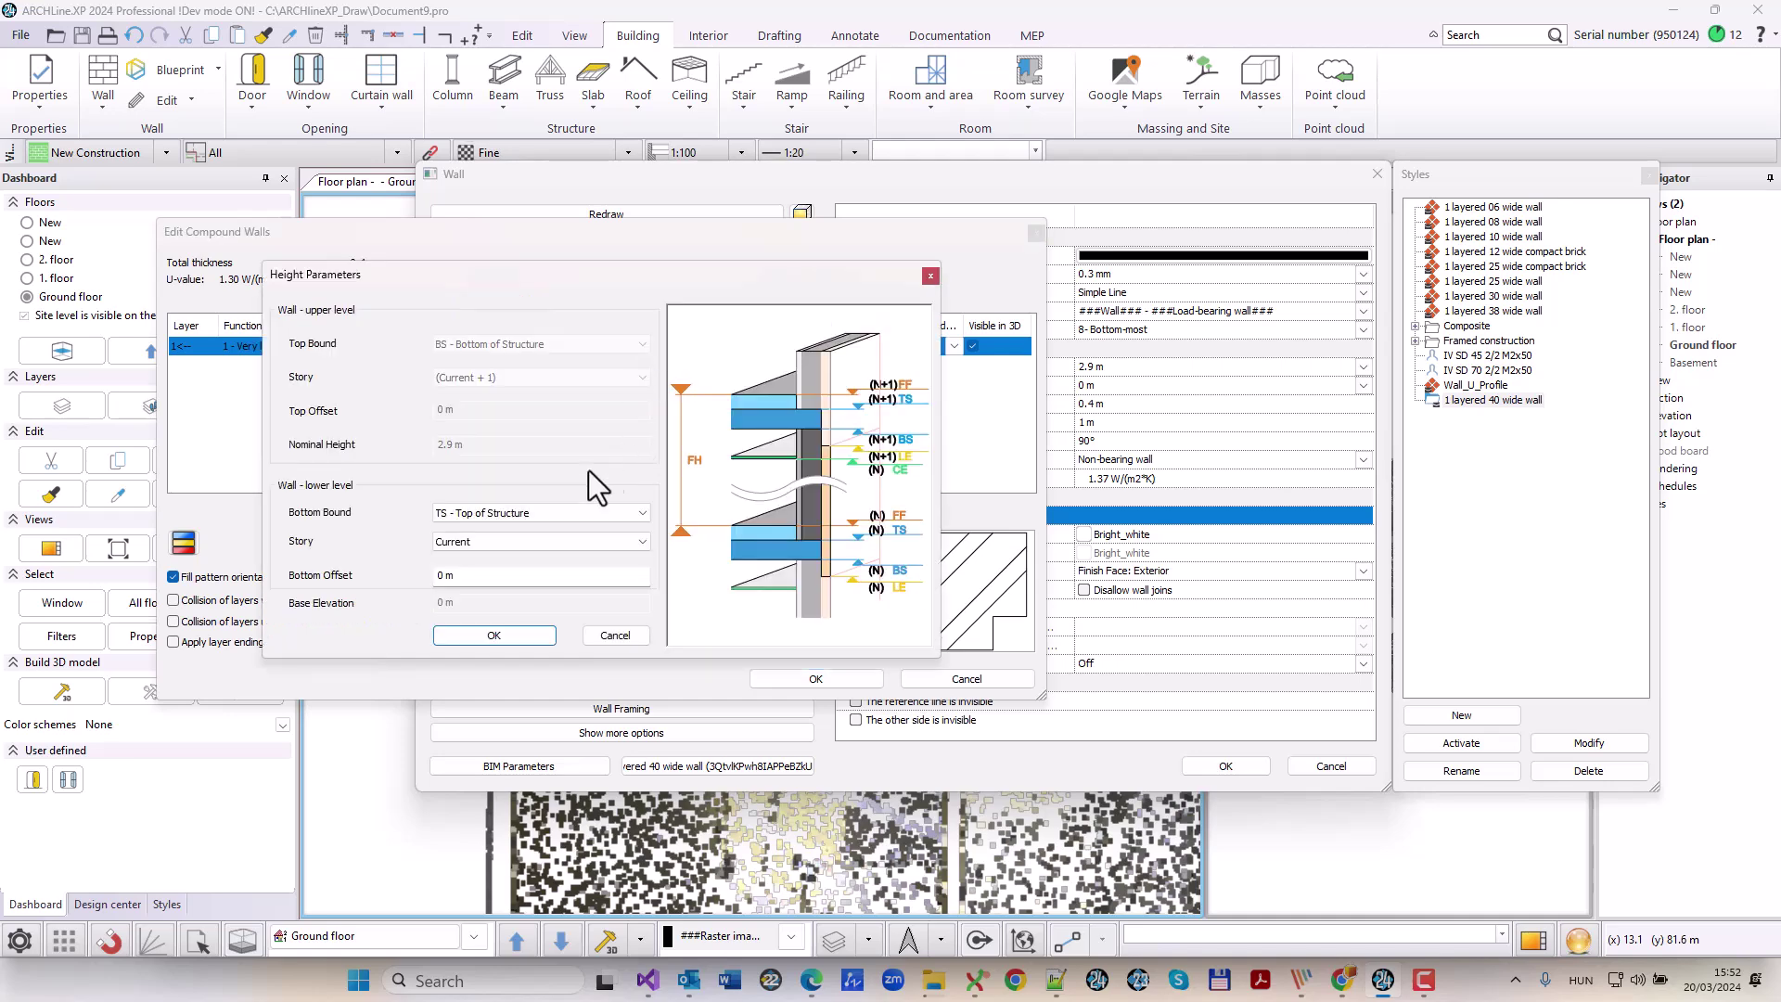
pyautogui.click(615, 636)
pyautogui.click(765, 343)
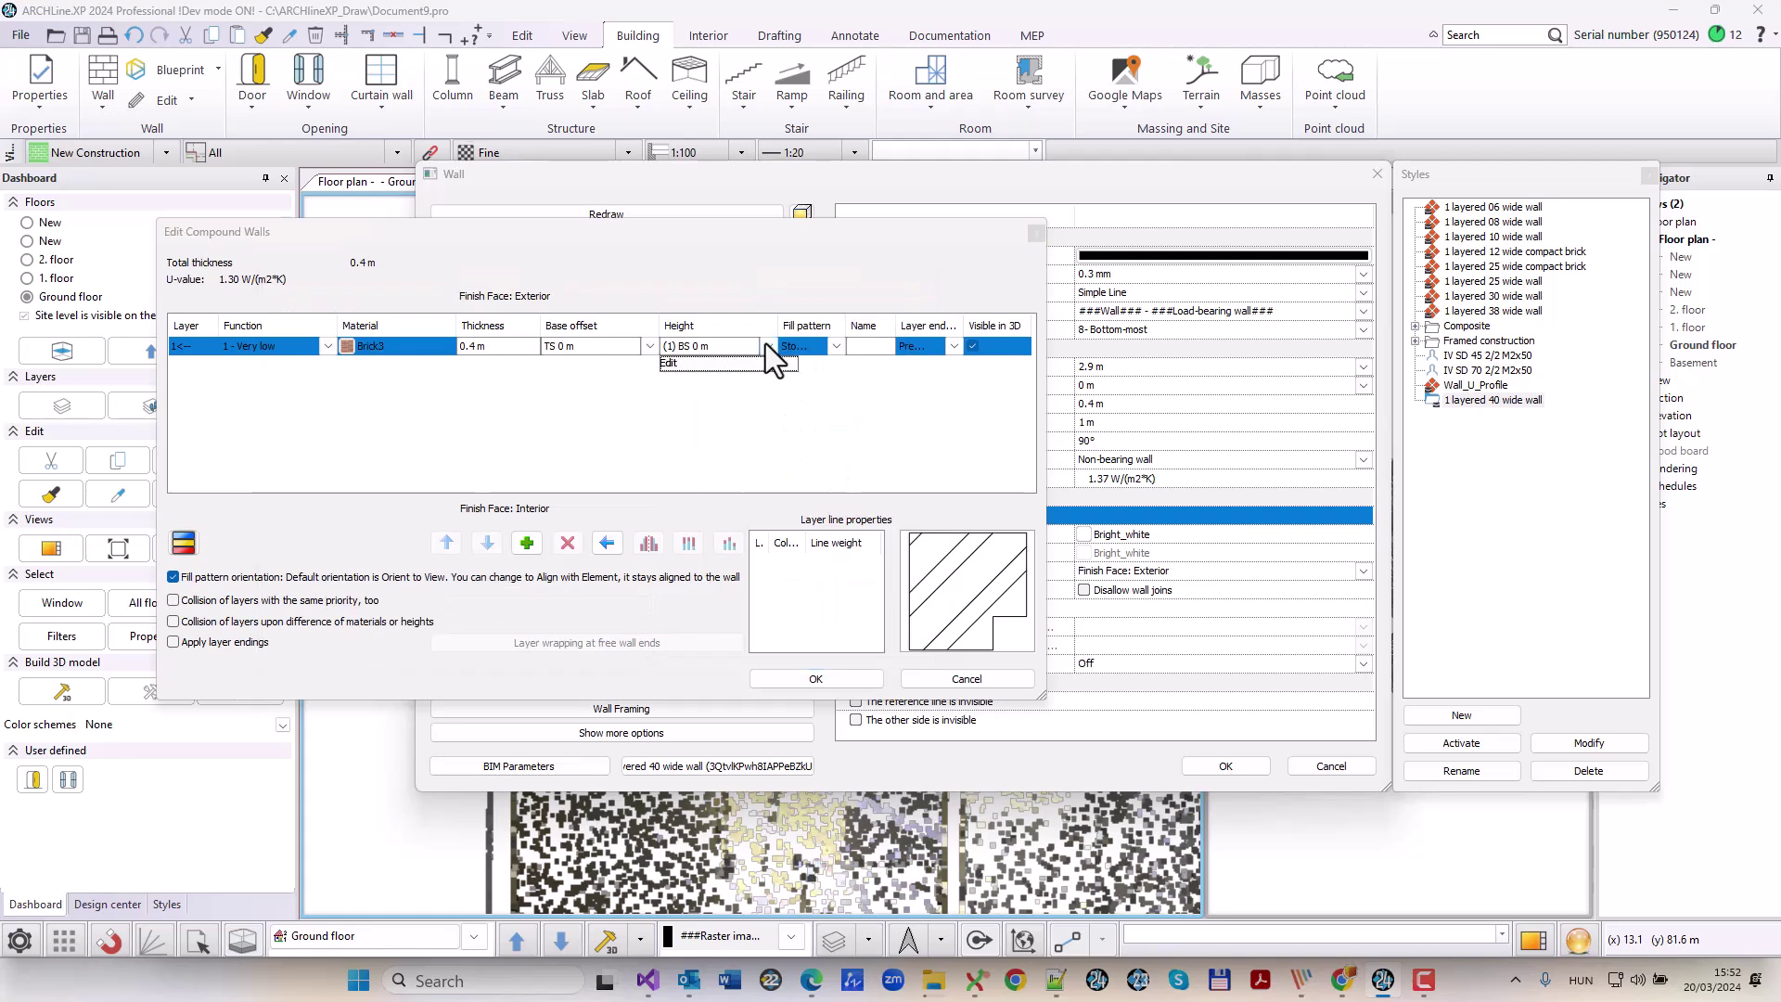
pyautogui.click(733, 366)
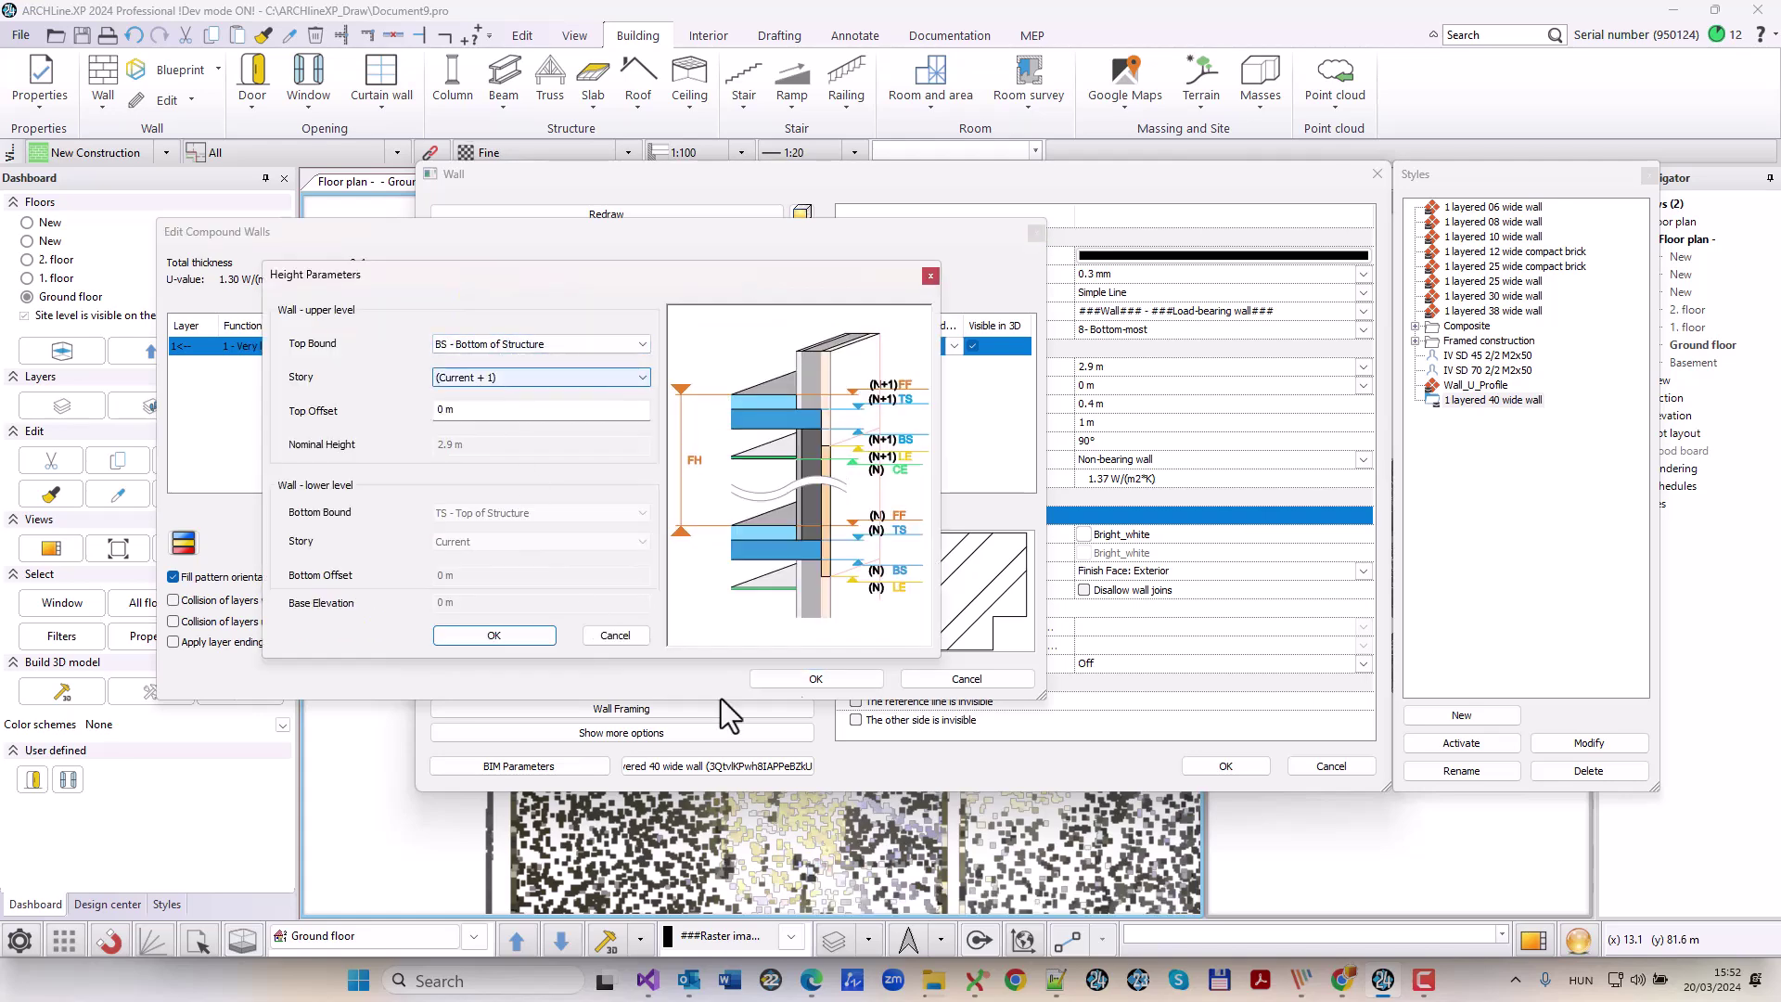
pyautogui.click(615, 635)
pyautogui.click(956, 681)
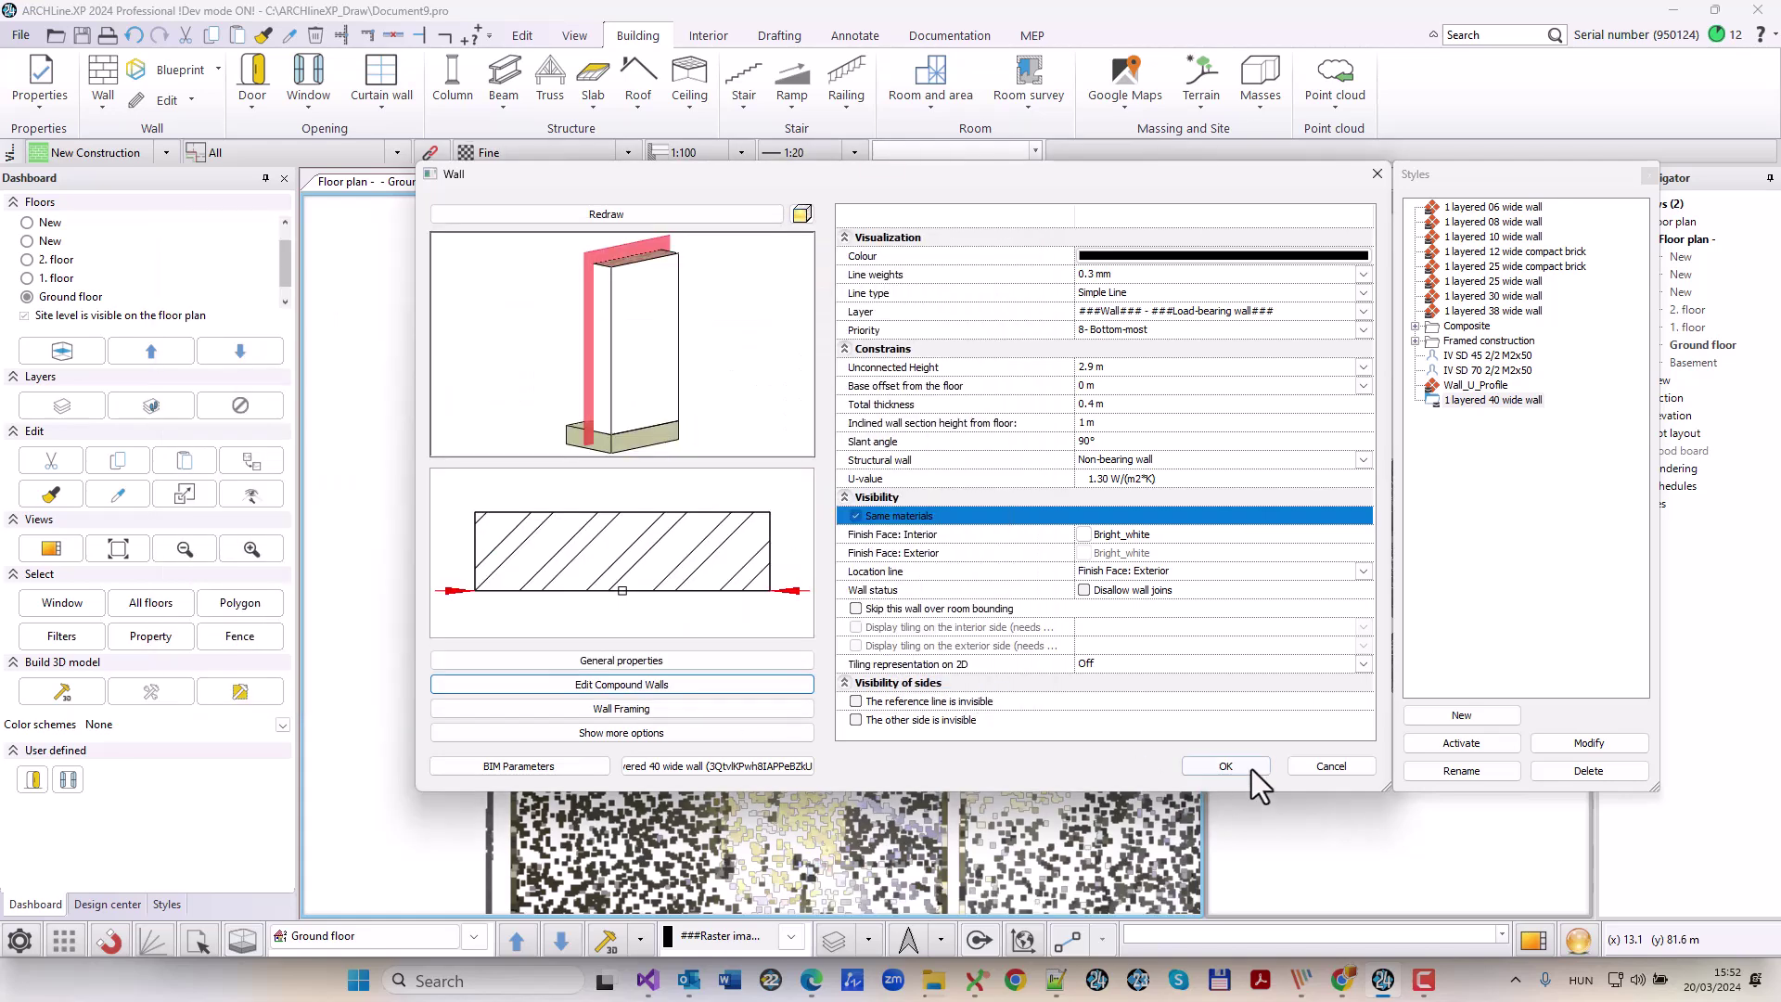
# Start the exterior wall contour in the 1 layered 40 wide wall style and trace the stepped top edge of the upper wing.
pyautogui.click(1226, 766)
pyautogui.click(103, 93)
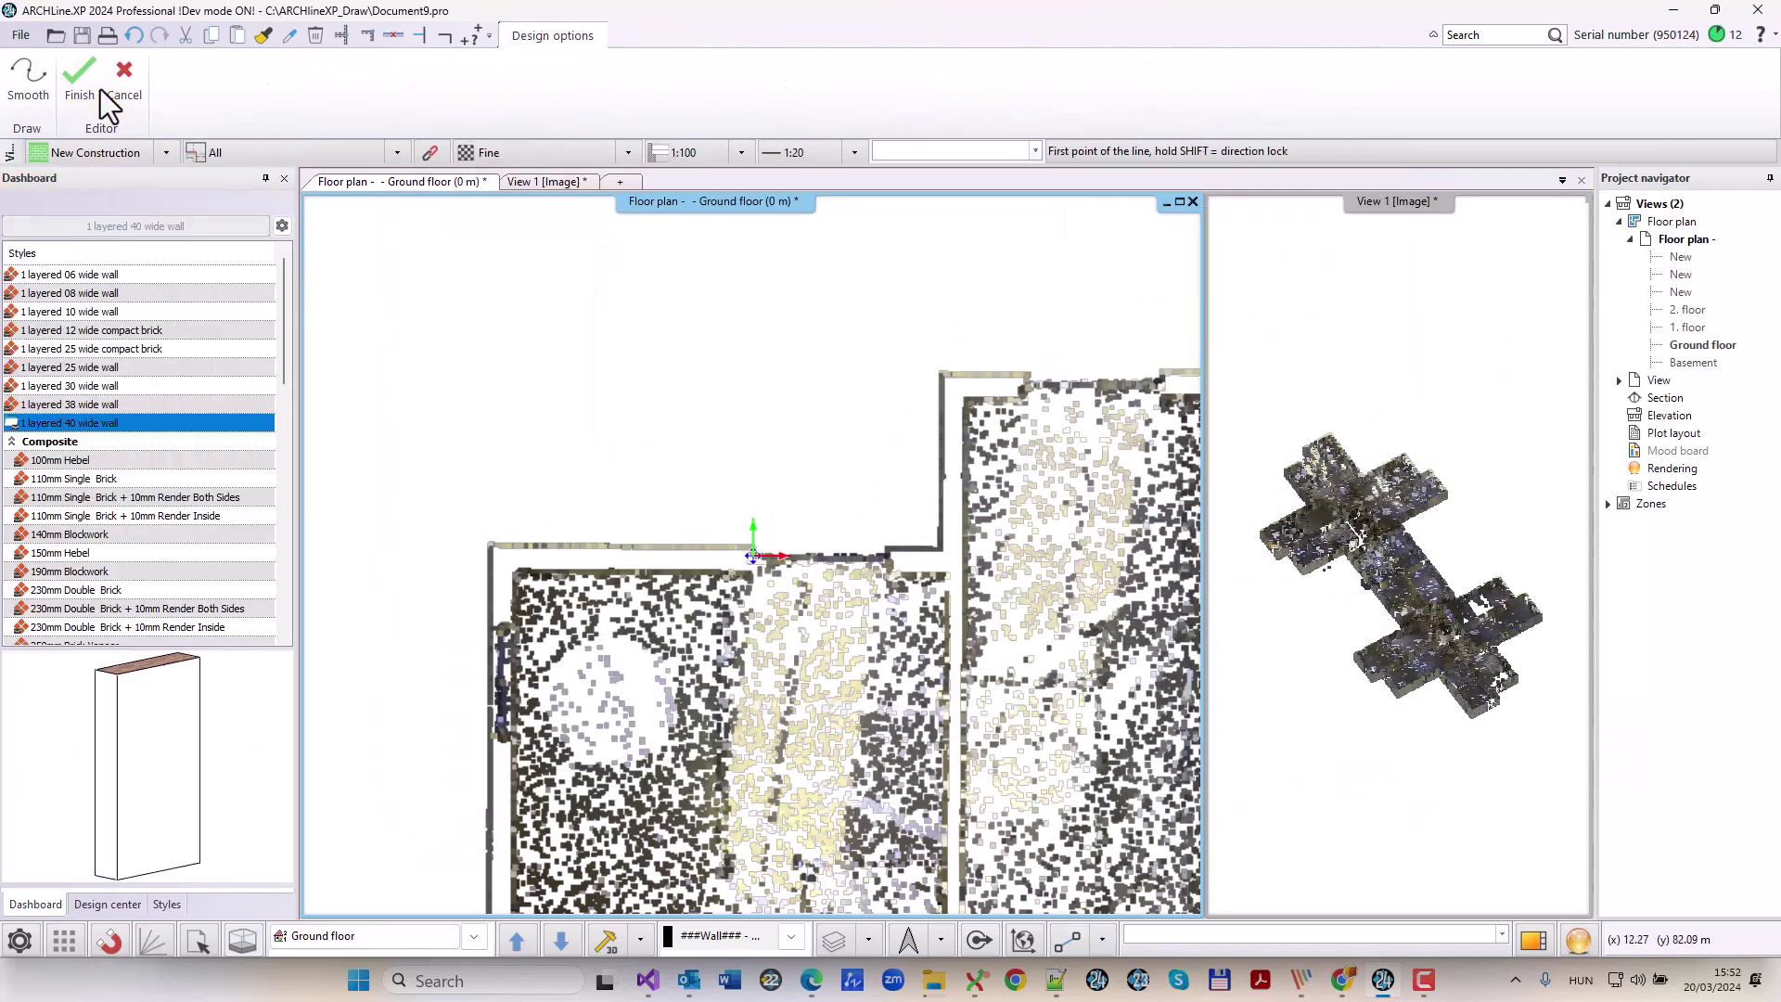
pyautogui.click(491, 547)
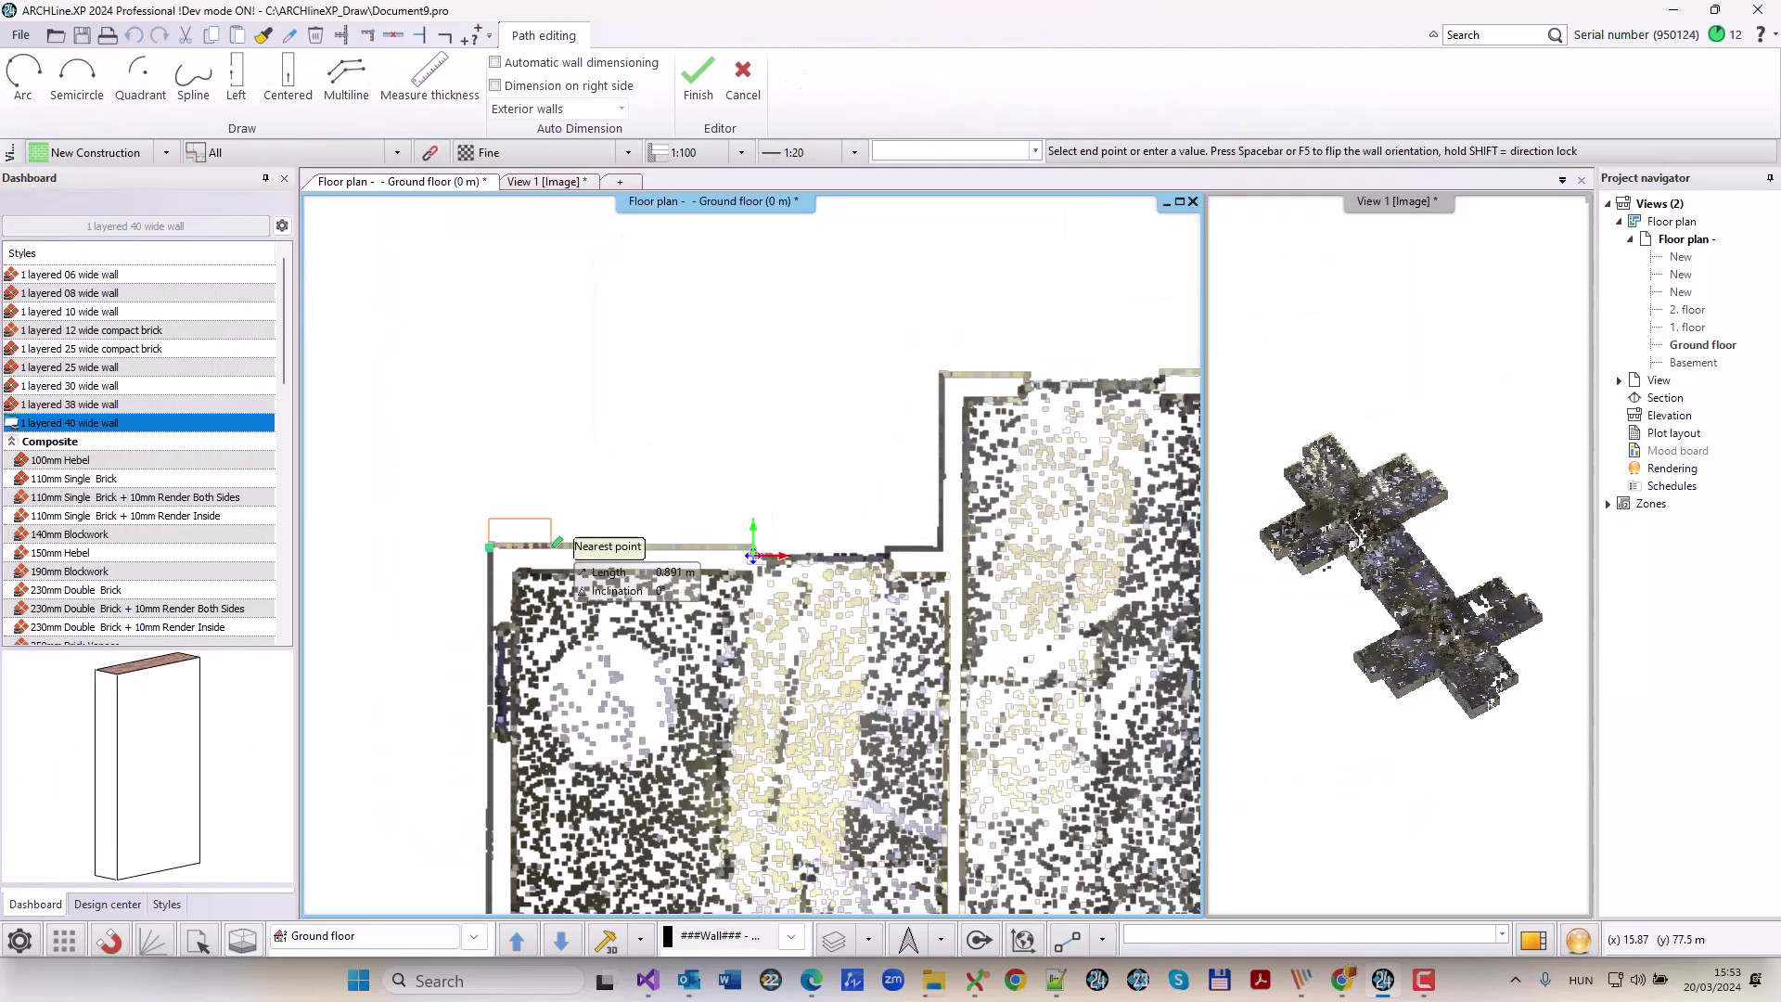
pyautogui.moveTo(705, 573); pyautogui.dragTo(550, 544, button='middle')
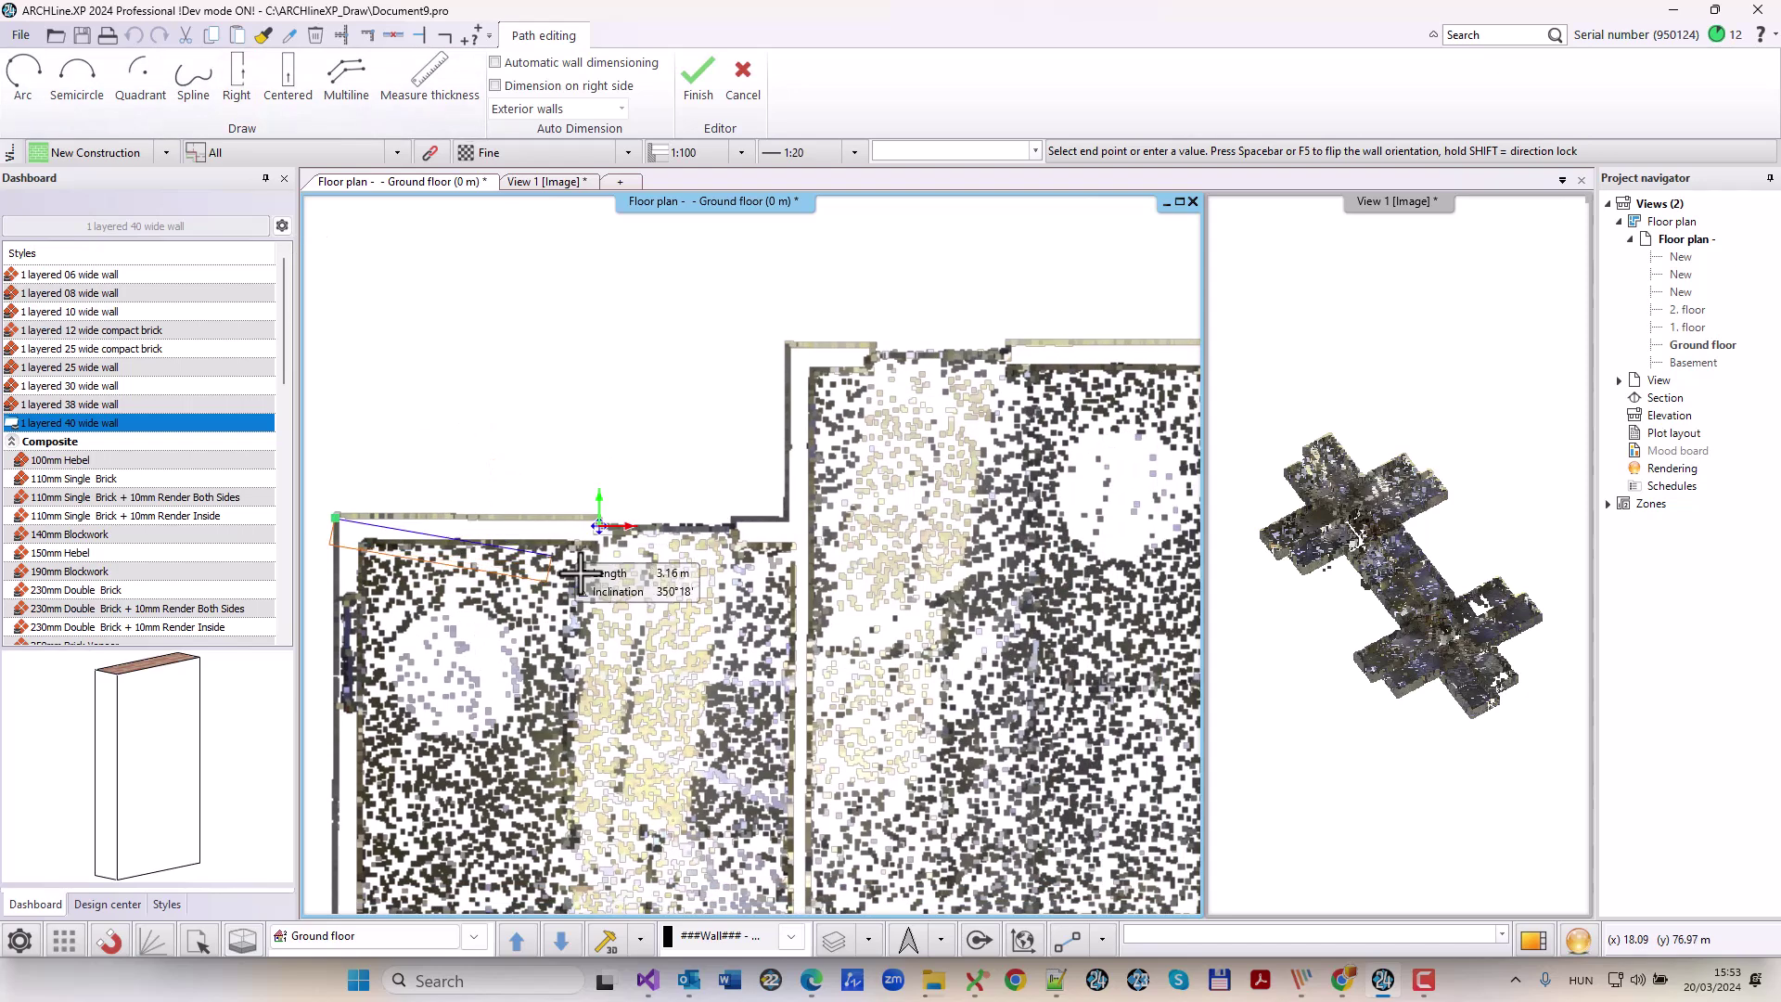
pyautogui.press('shift')
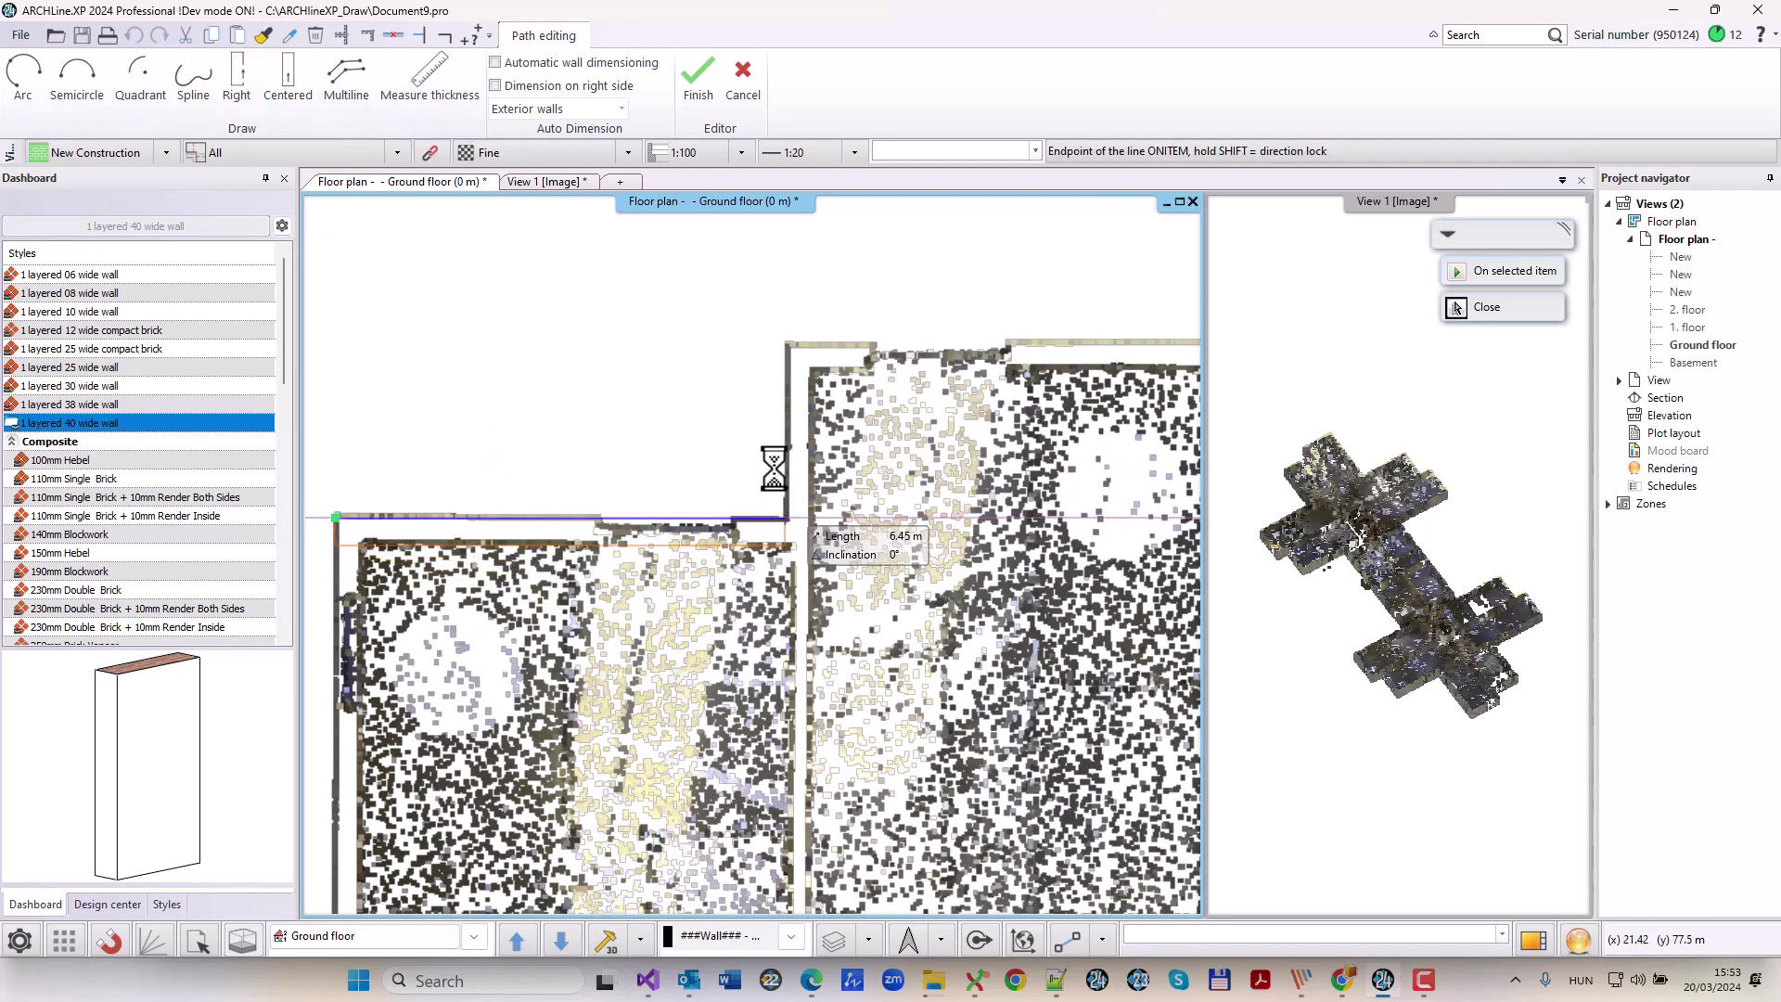
pyautogui.click(790, 521)
pyautogui.click(787, 346)
pyautogui.moveTo(932, 323); pyautogui.dragTo(468, 360, button='middle')
pyautogui.click(814, 380)
# Continue the exterior wall down the upper wing's right side and out along the top edge of the right wing.
pyautogui.moveTo(872, 541); pyautogui.dragTo(910, 298, button='middle')
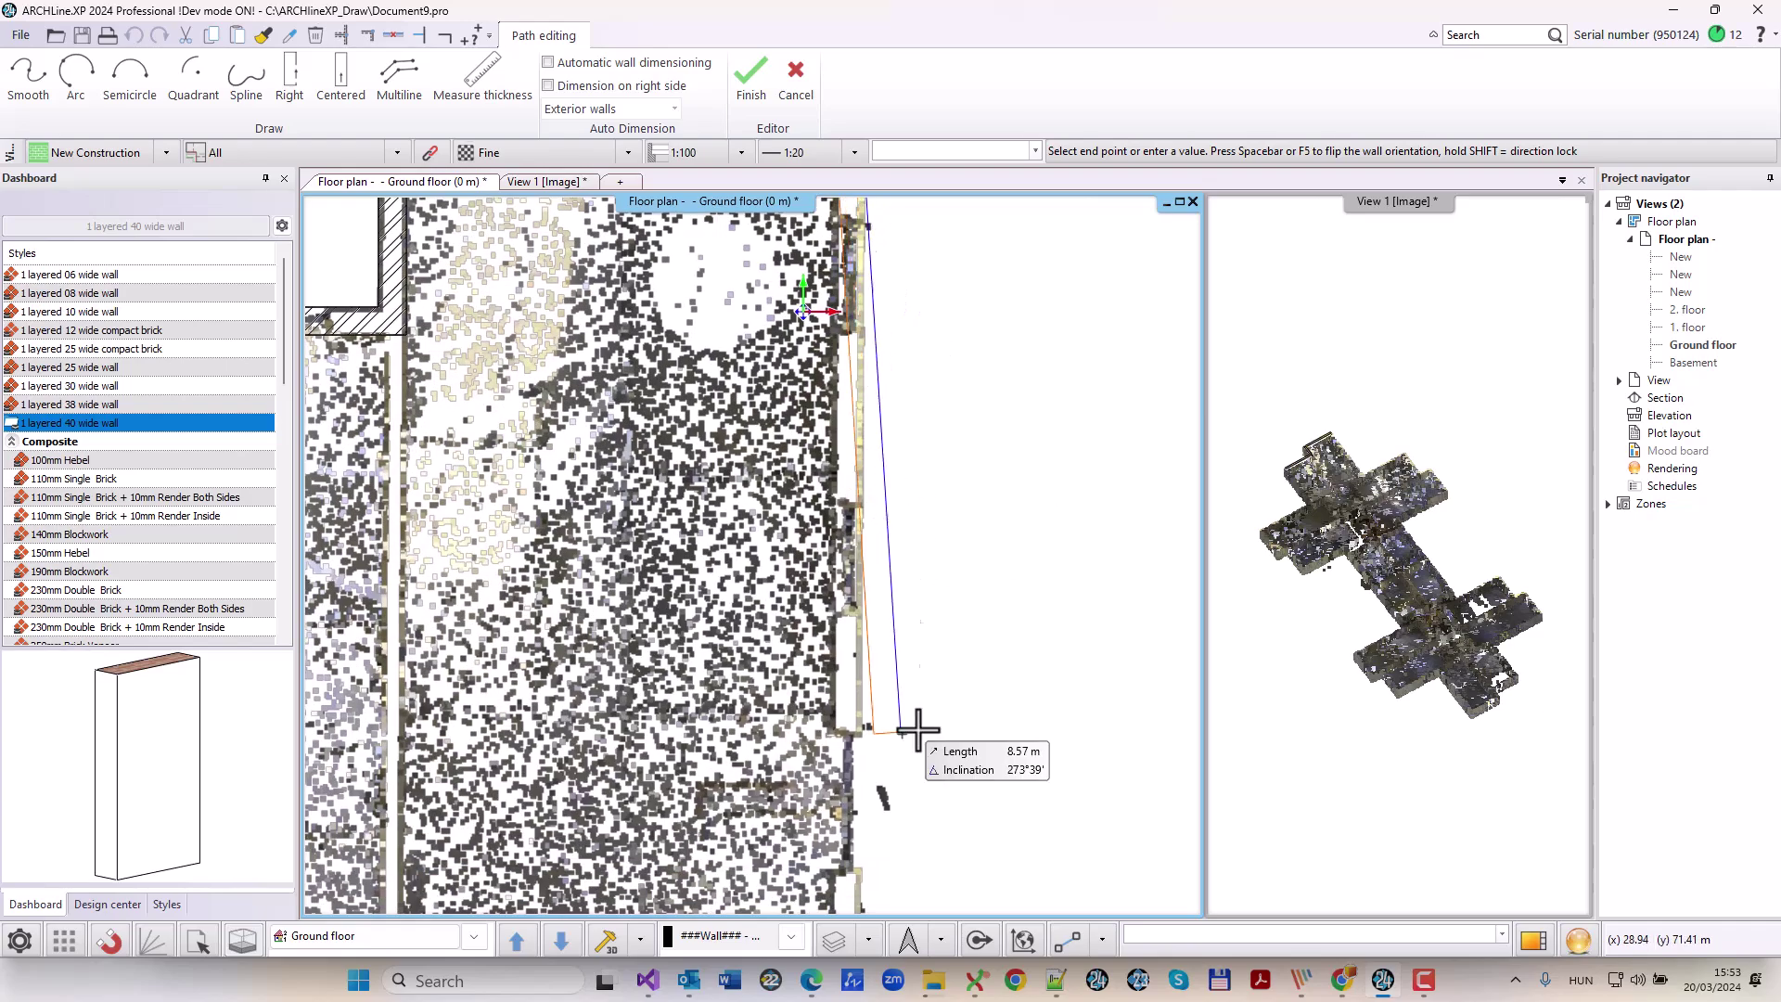
pyautogui.scroll(-3, 918, 626)
pyautogui.moveTo(895, 676); pyautogui.dragTo(918, 367, button='middle')
pyautogui.scroll(4, 925, 449)
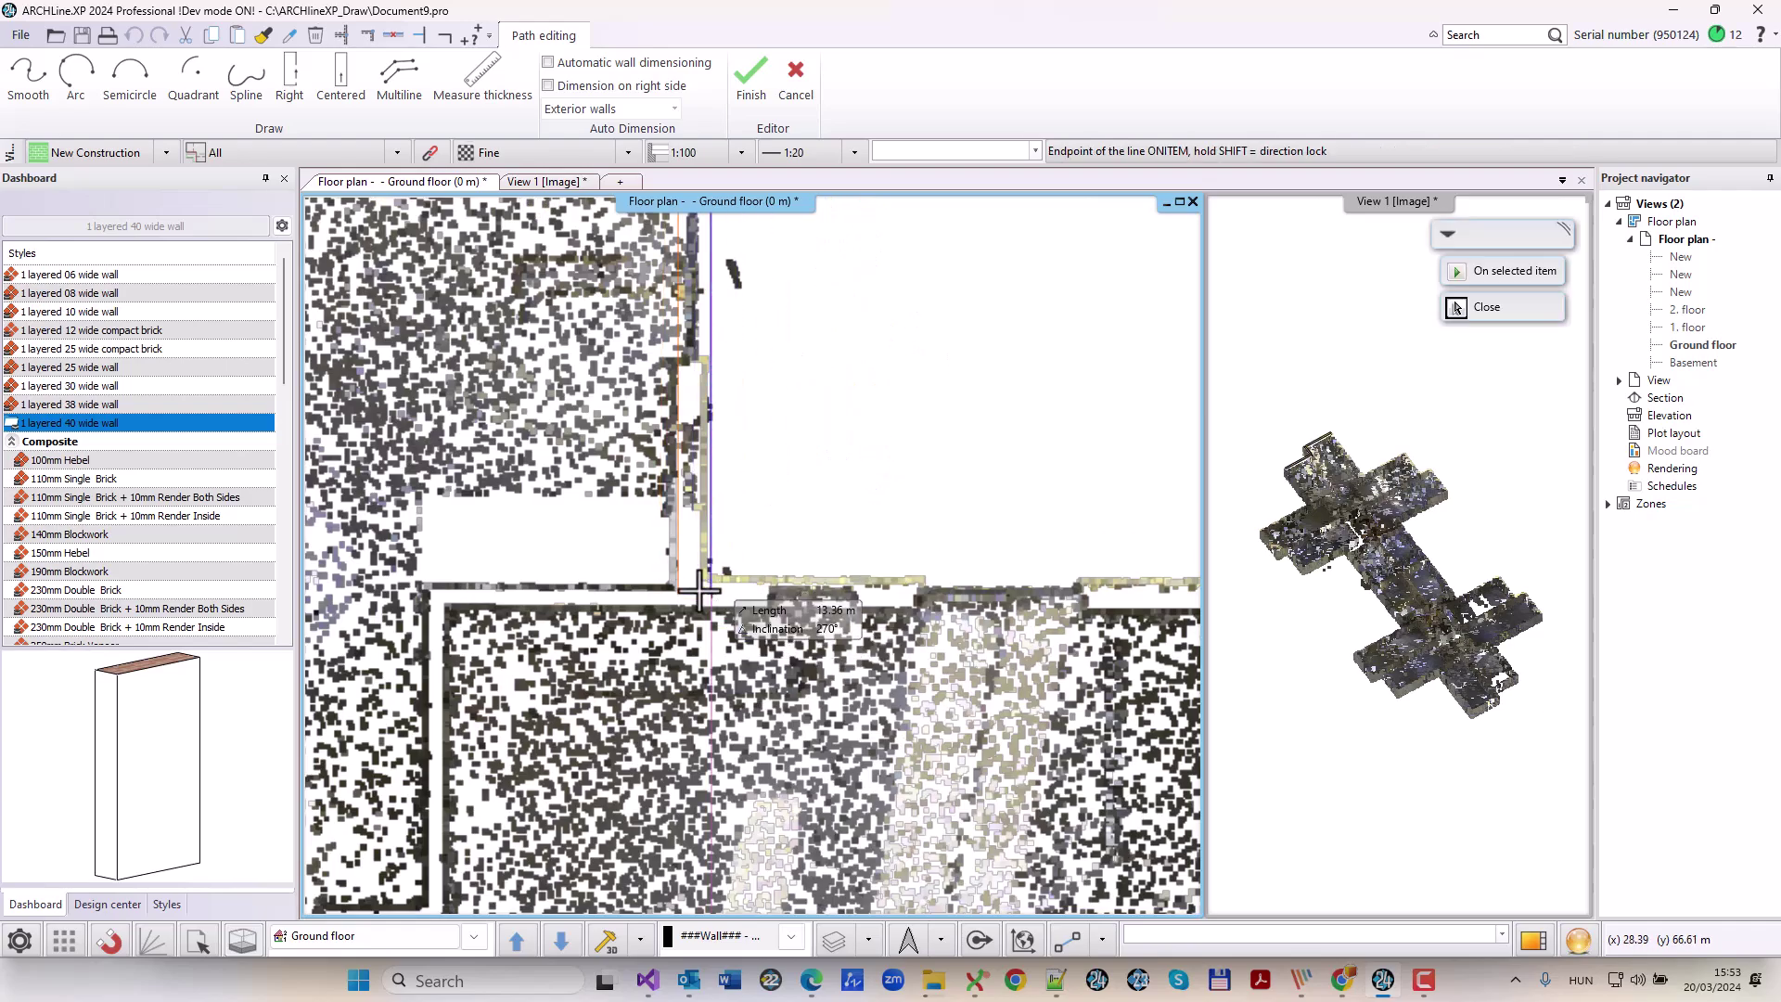
pyautogui.click(716, 574)
pyautogui.moveTo(1079, 470); pyautogui.dragTo(408, 464, button='middle')
pyautogui.moveTo(898, 572); pyautogui.dragTo(831, 580, button='middle')
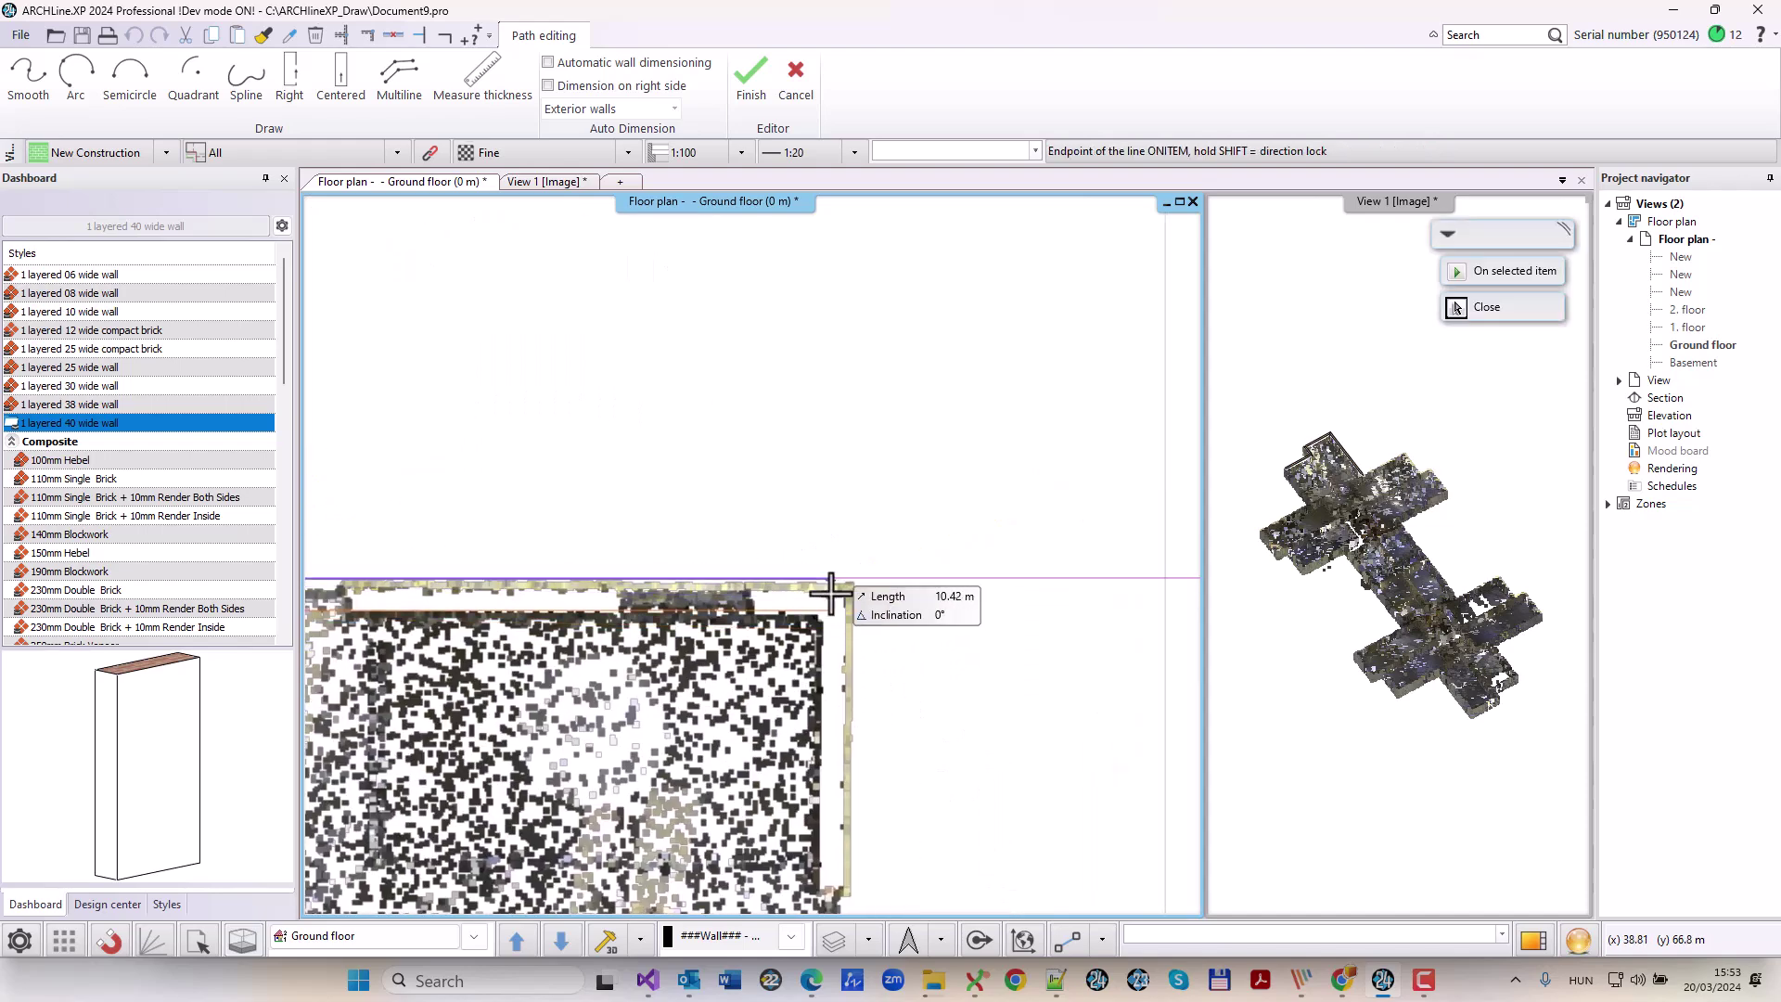
pyautogui.click(851, 584)
# Trace the exterior wall around the right wing's stepped end and back along its lower edge to the central block.
pyautogui.moveTo(894, 683); pyautogui.dragTo(924, 282, button='middle')
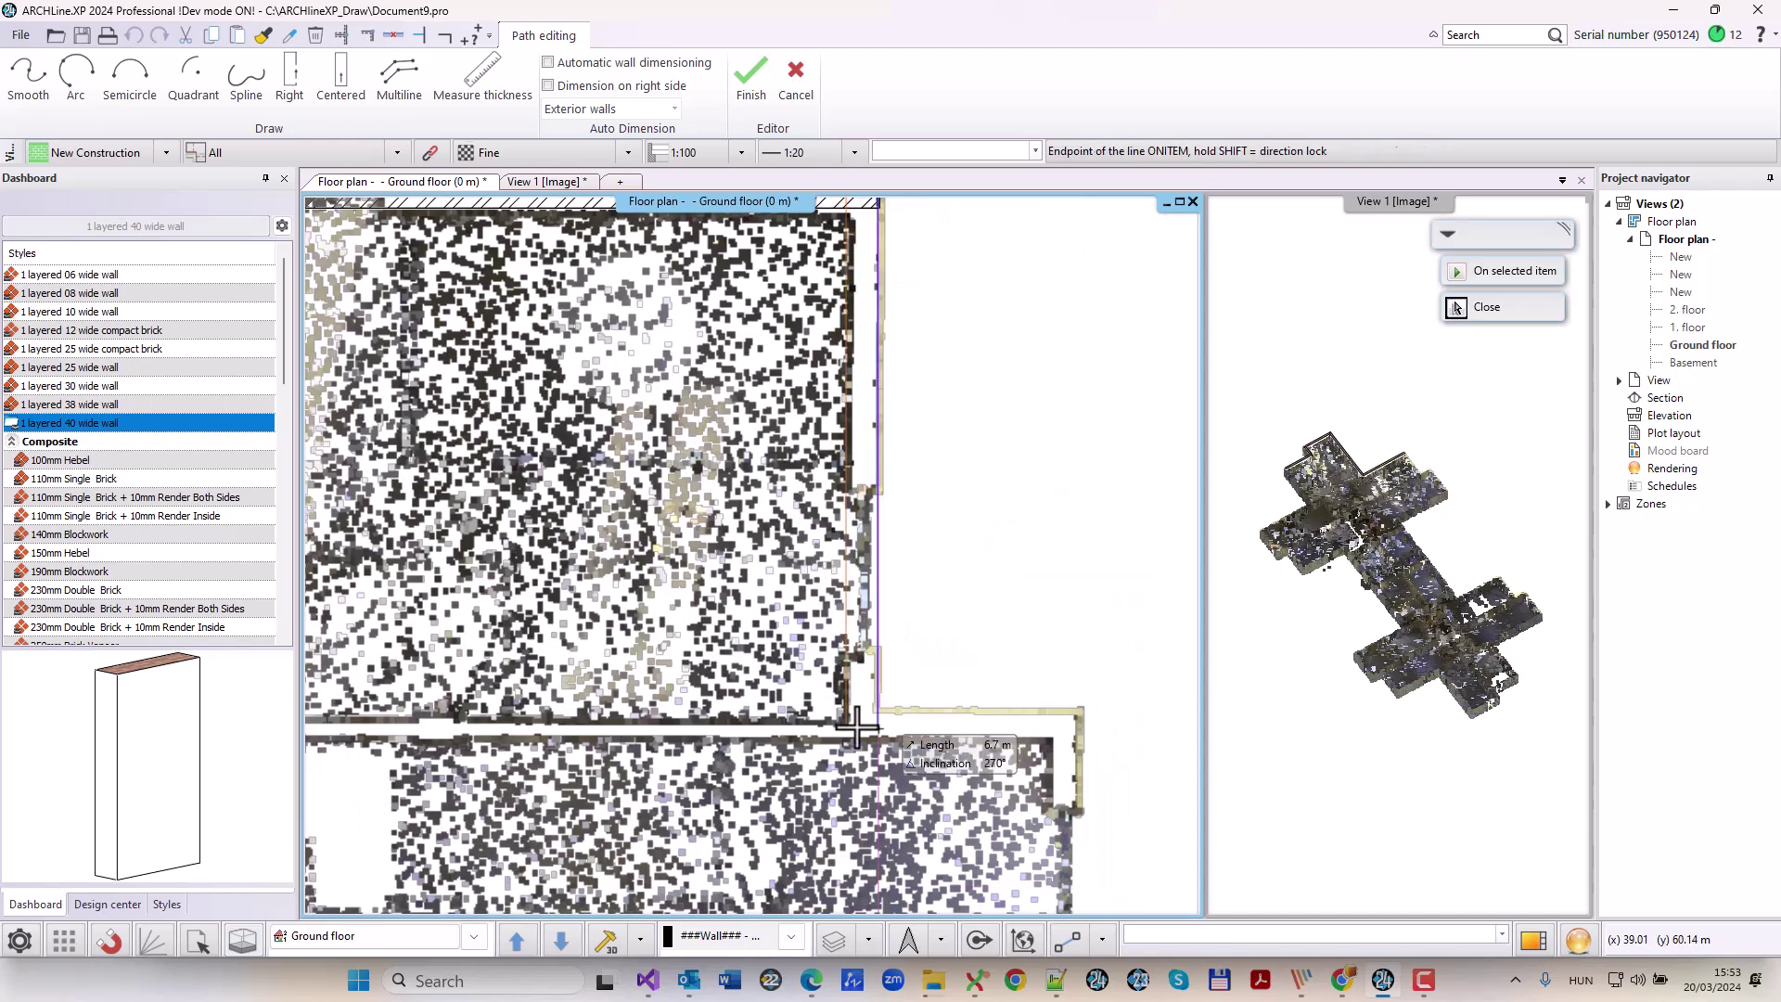
pyautogui.click(879, 710)
pyautogui.click(1081, 707)
pyautogui.moveTo(1082, 708); pyautogui.dragTo(1020, 224, button='middle')
pyautogui.click(1018, 795)
pyautogui.moveTo(350, 817); pyautogui.dragTo(1051, 713, button='middle')
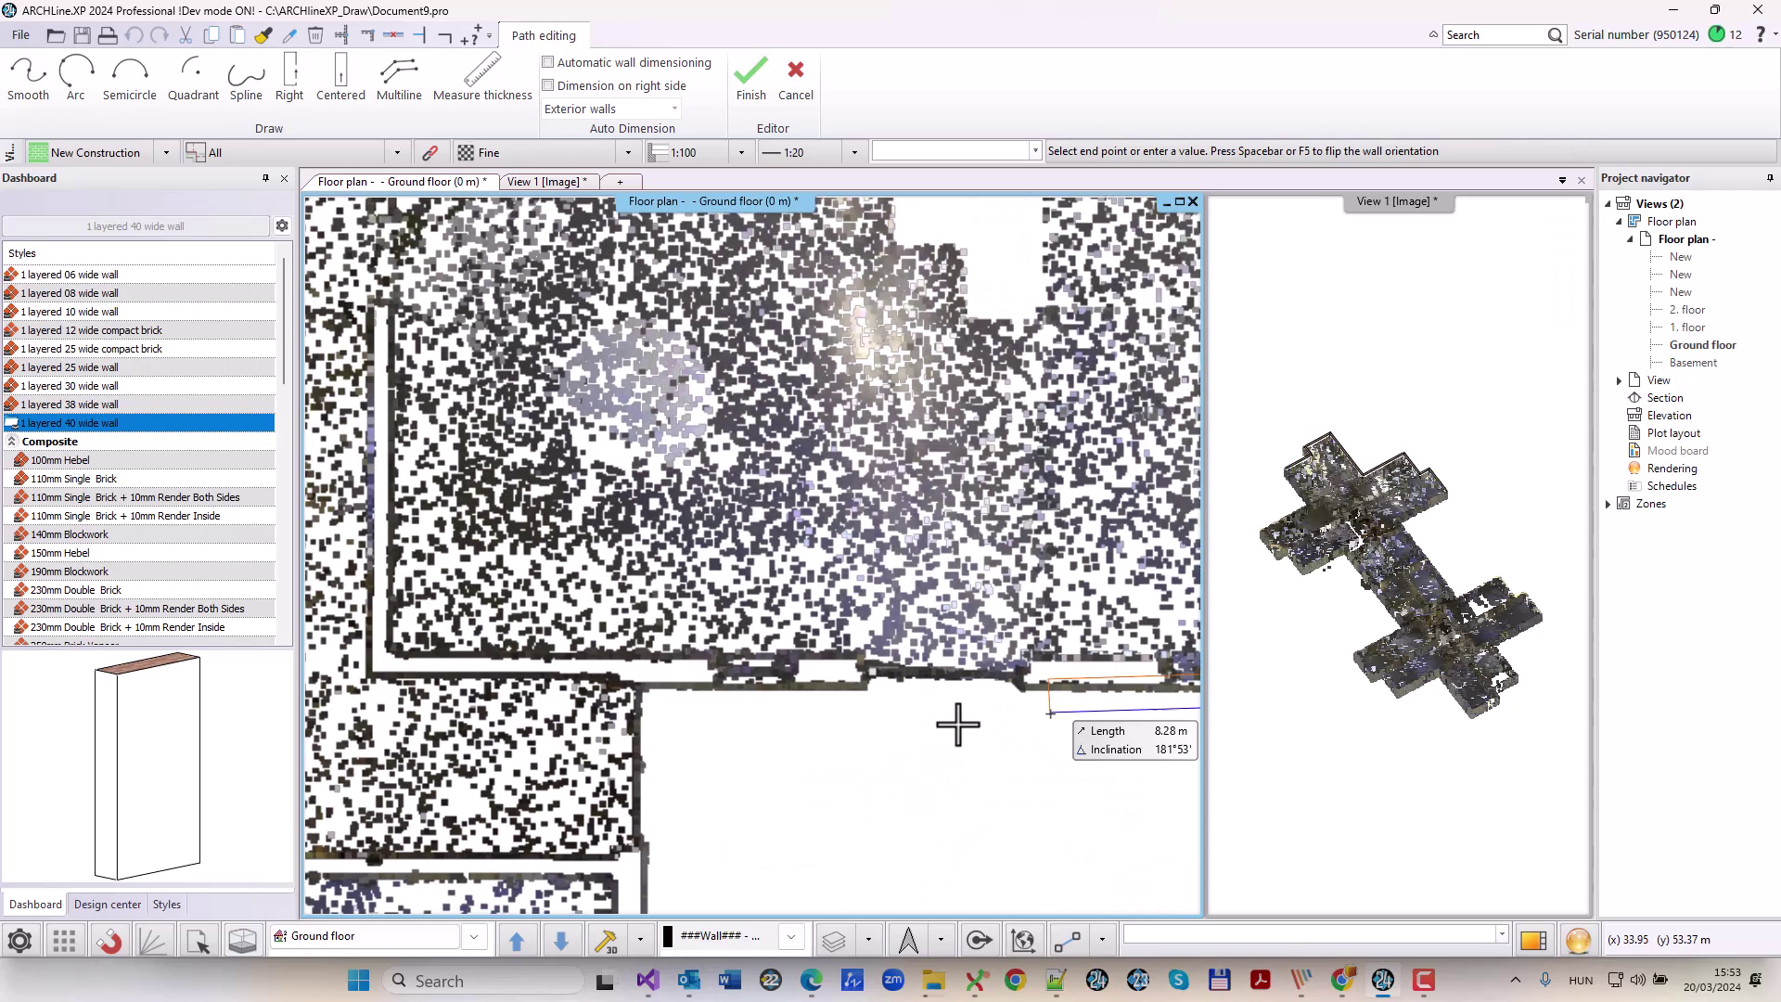
pyautogui.press('shift')
pyautogui.click(640, 700)
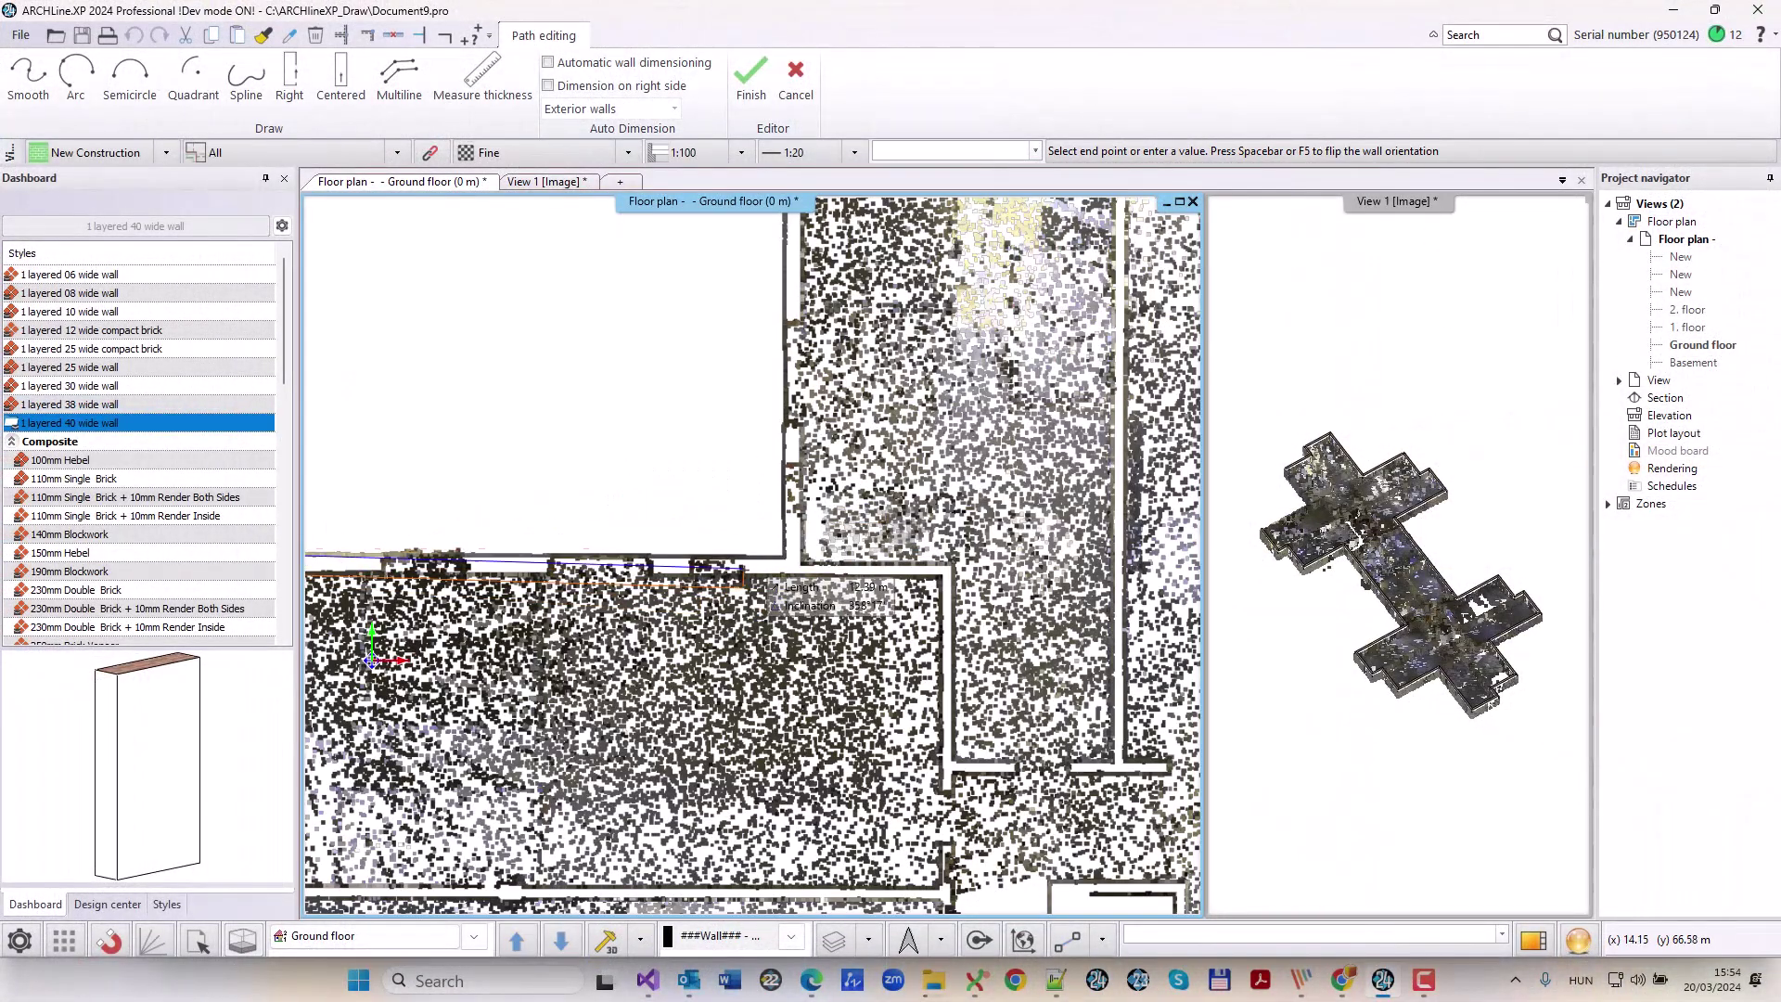
# Trace the wall through the inner corner beside the left wing, close the contour at its starting corner and finish the wall command.
pyautogui.click(784, 556)
pyautogui.moveTo(858, 401); pyautogui.dragTo(847, 770, button='middle')
pyautogui.click(775, 451)
pyautogui.press('Escape')
pyautogui.click(649, 544)
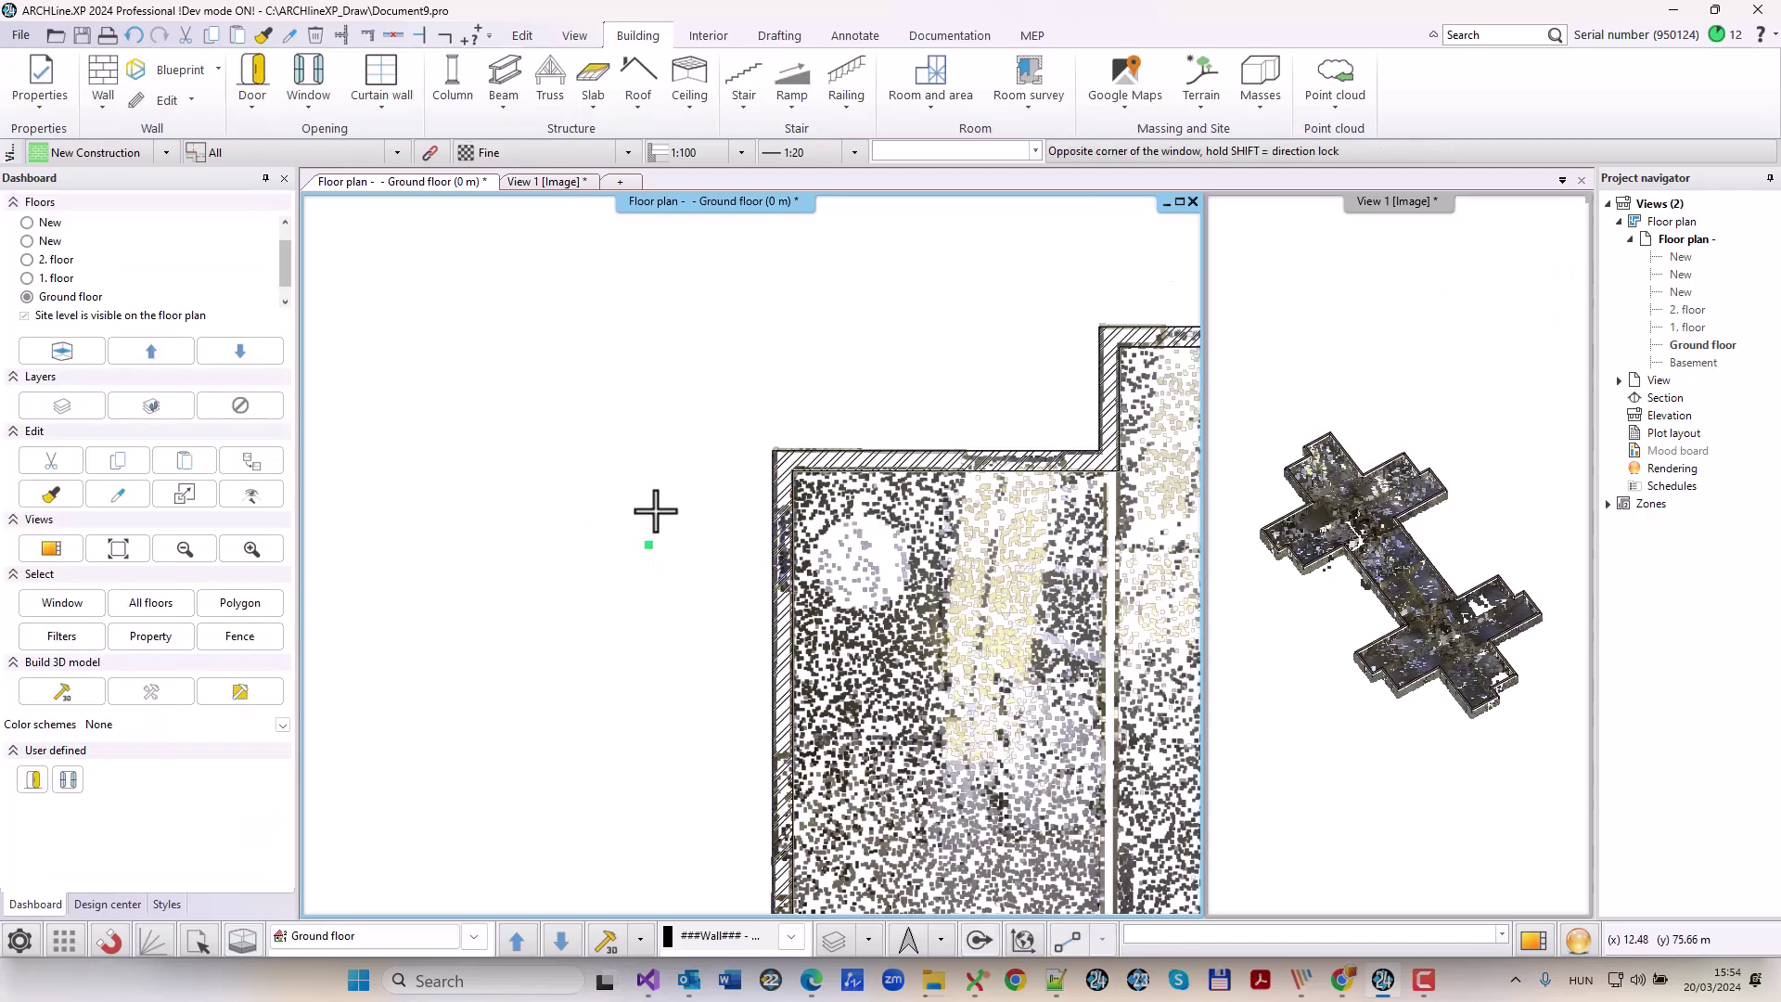
# Hide the point cloud in the 3D view so that only the modelled walls are displayed.
pyautogui.scroll(-2, 755, 604)
pyautogui.moveTo(742, 704); pyautogui.dragTo(620, 449, button='middle')
pyautogui.scroll(-3, 627, 481)
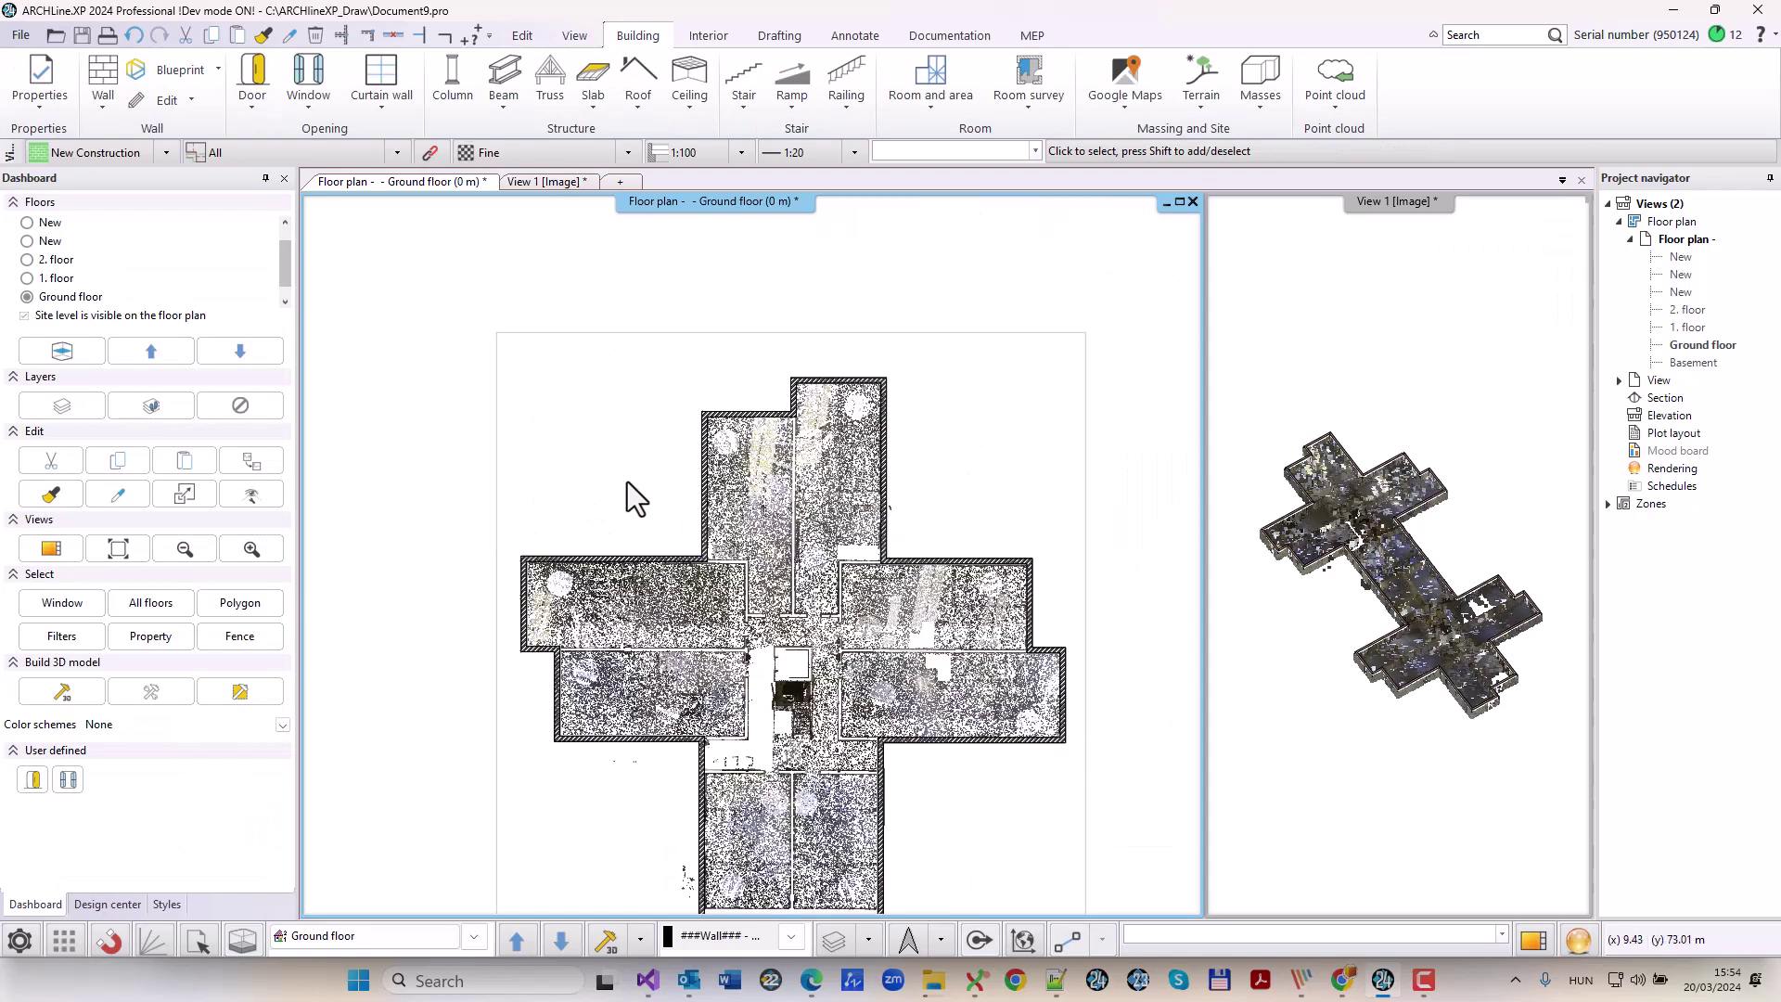
pyautogui.moveTo(689, 606); pyautogui.dragTo(599, 425, button='middle')
pyautogui.click(1352, 688)
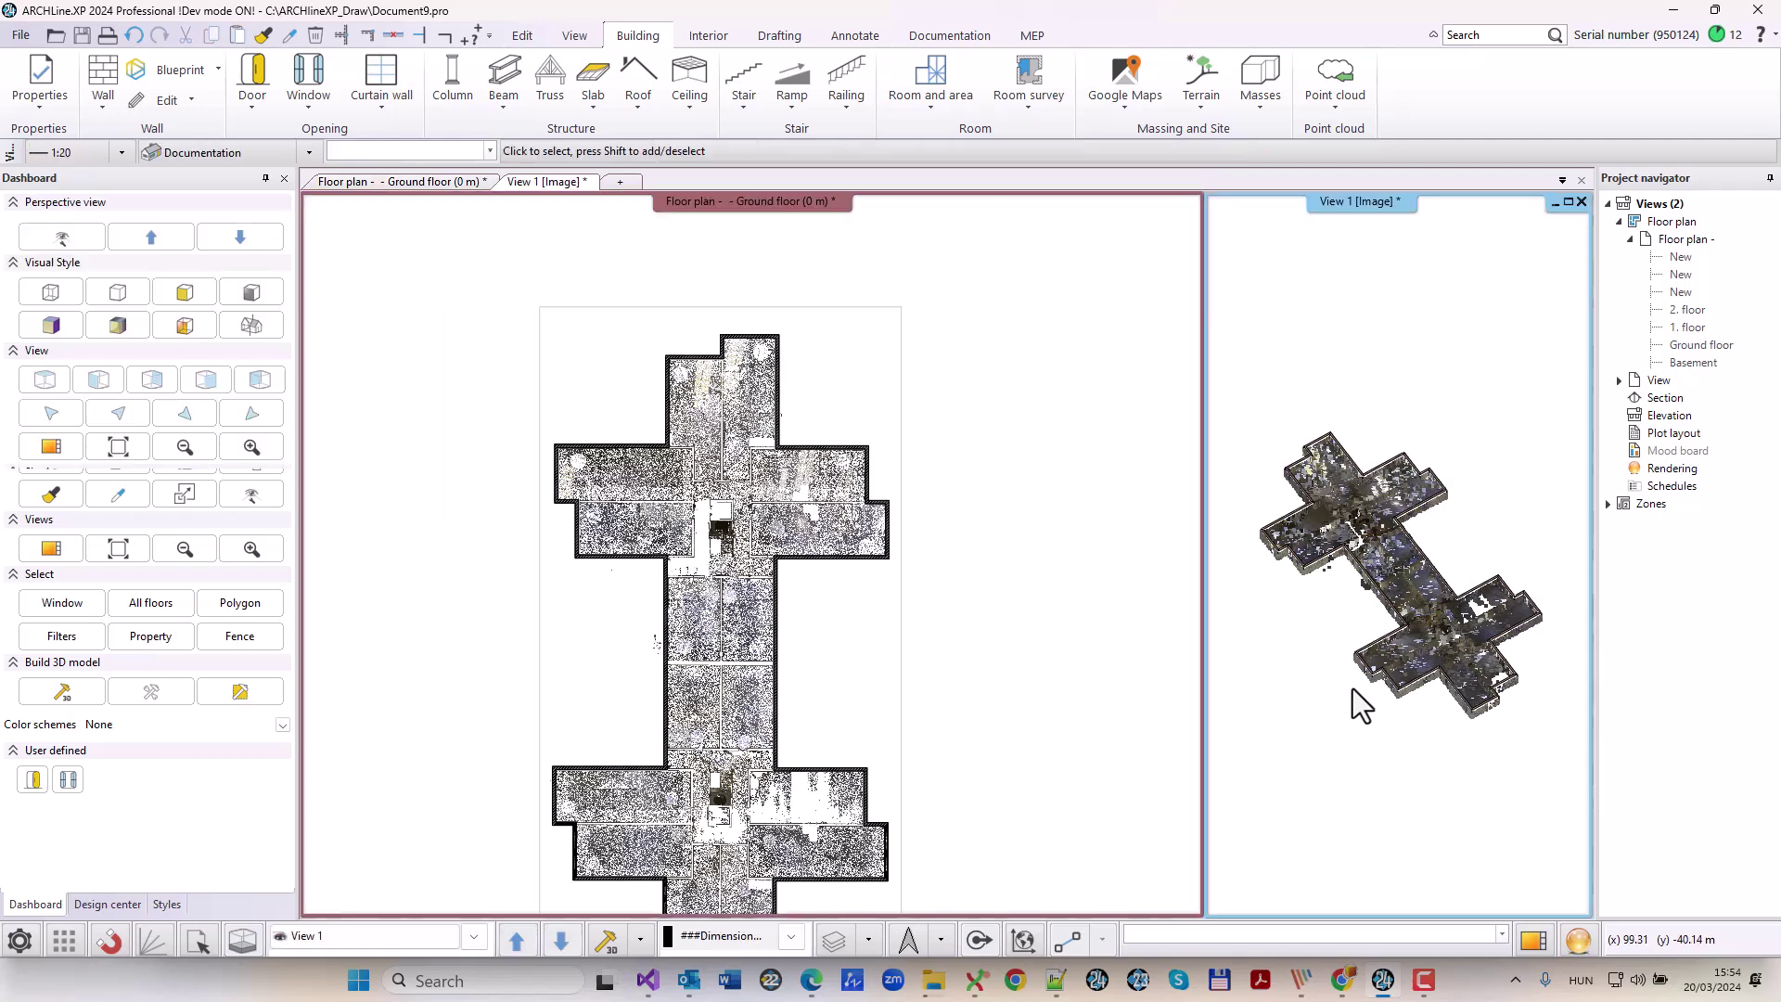
pyautogui.rightClick(1389, 554)
pyautogui.click(1491, 455)
pyautogui.moveTo(1467, 699); pyautogui.dragTo(1435, 649, button='middle')
# Create a slab from the walls' outer contour in the 1 layered 30 r.c. style, enclosing the whole building in the bounding rectangle.
pyautogui.click(1032, 676)
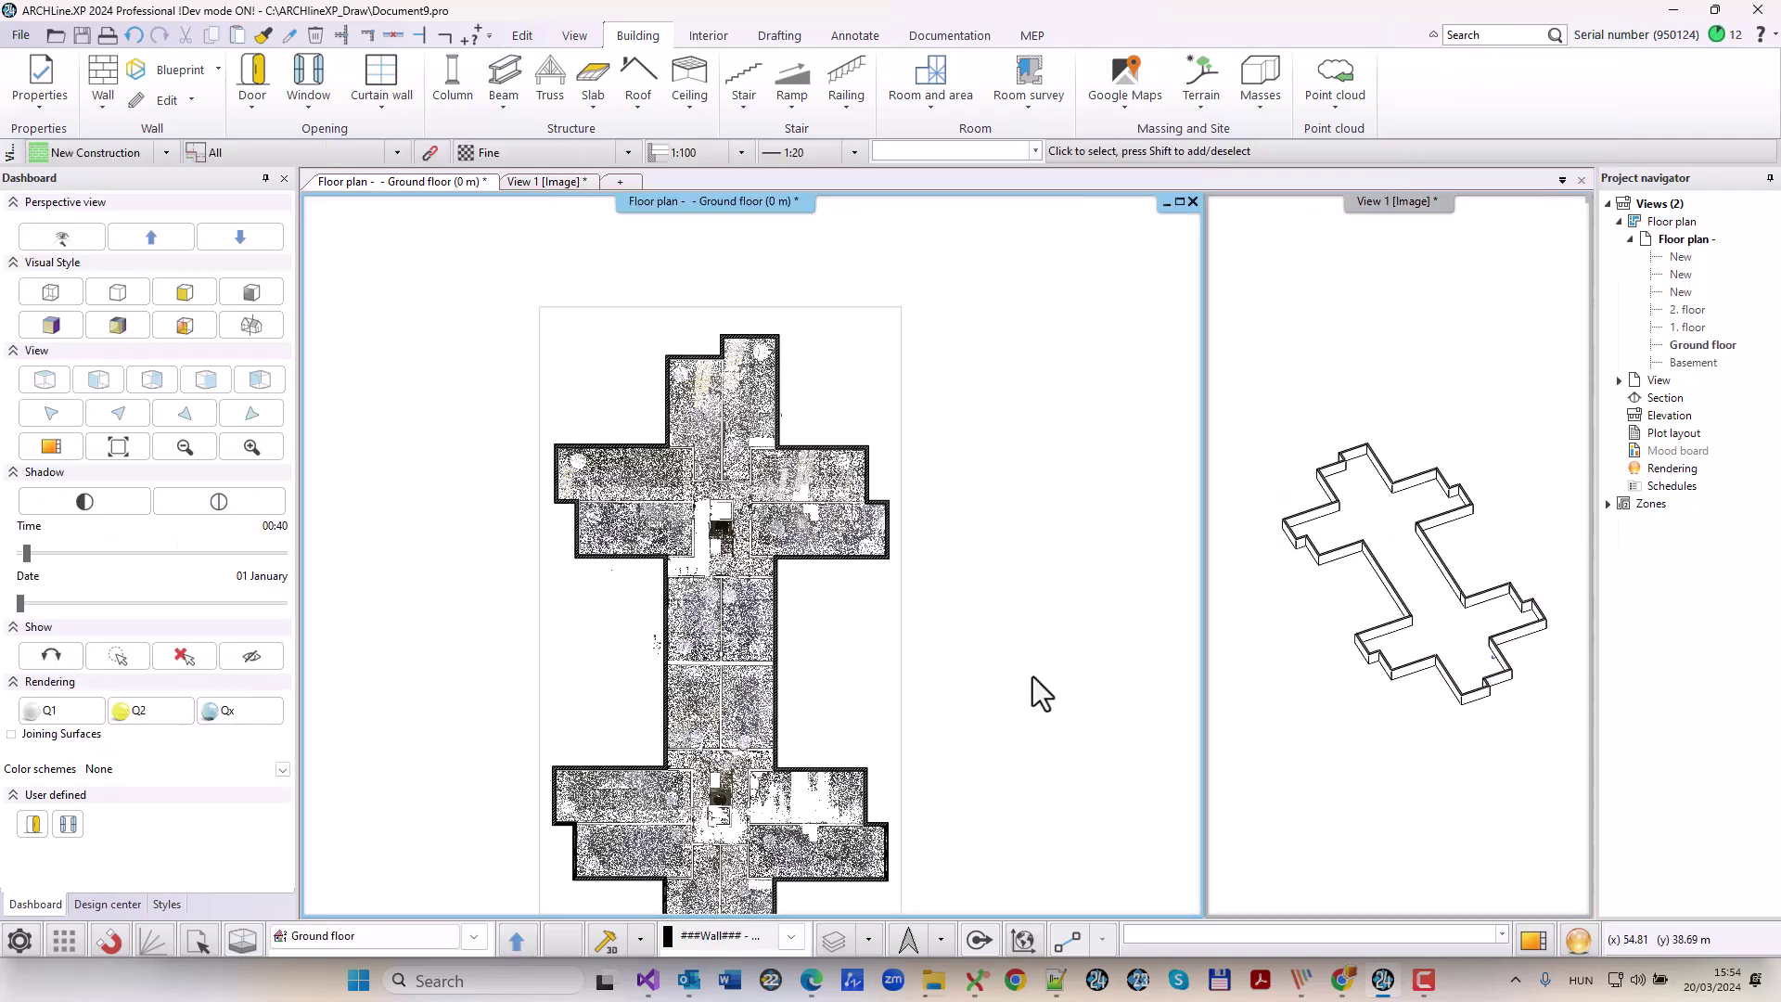
pyautogui.click(597, 104)
pyautogui.click(652, 172)
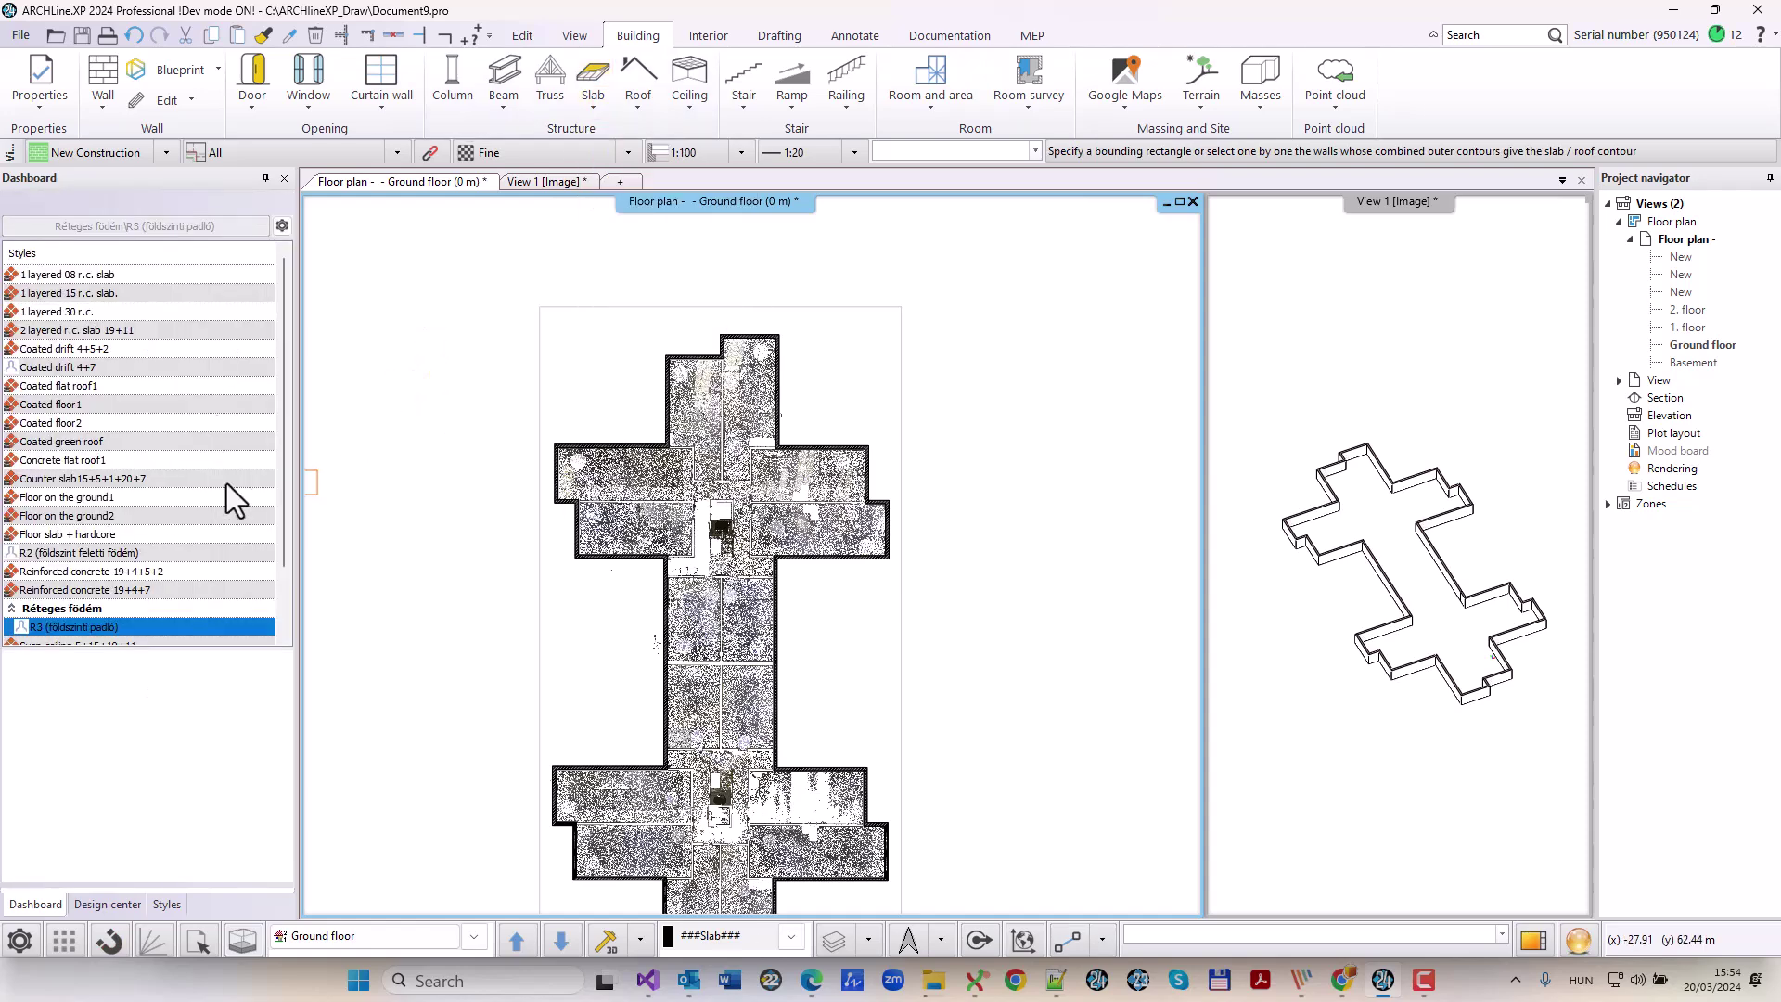
pyautogui.click(74, 312)
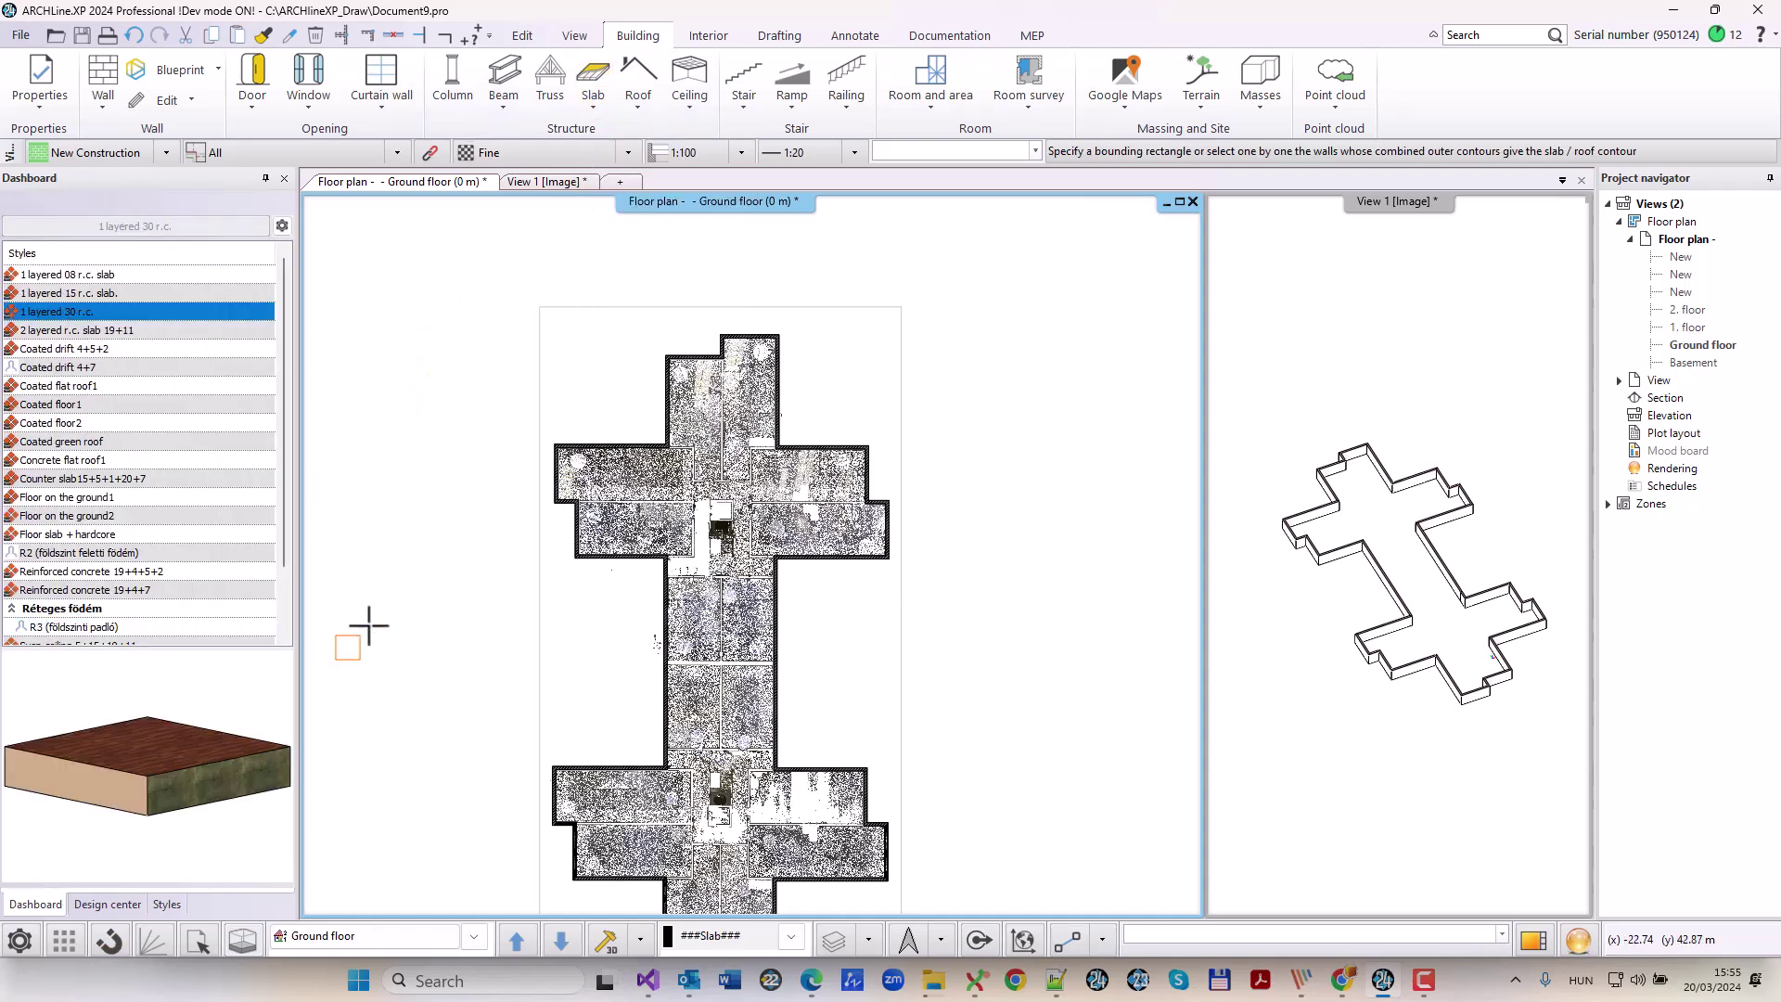
pyautogui.click(510, 273)
pyautogui.scroll(-3, 870, 596)
pyautogui.click(878, 870)
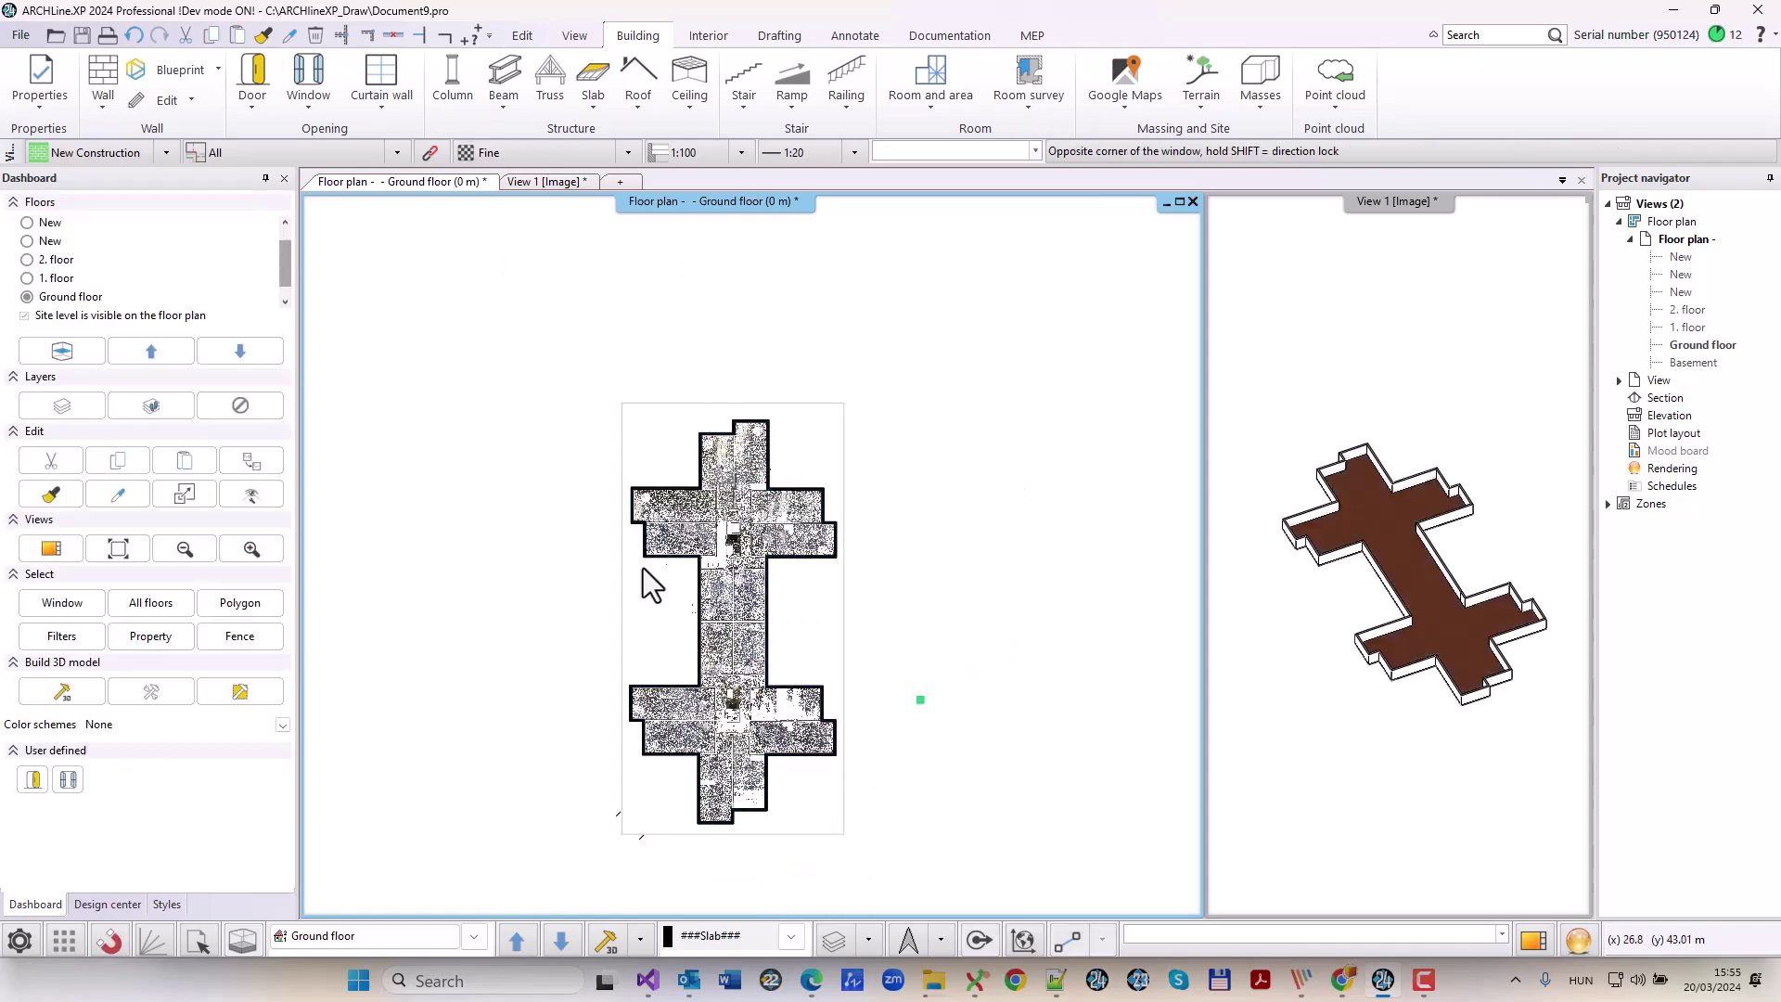
# Place a 1200 mm x 1500 mm window by two points in the upper-left room's top wall, about 2 m wide, matching the scanned opening.
pyautogui.scroll(8, 643, 568)
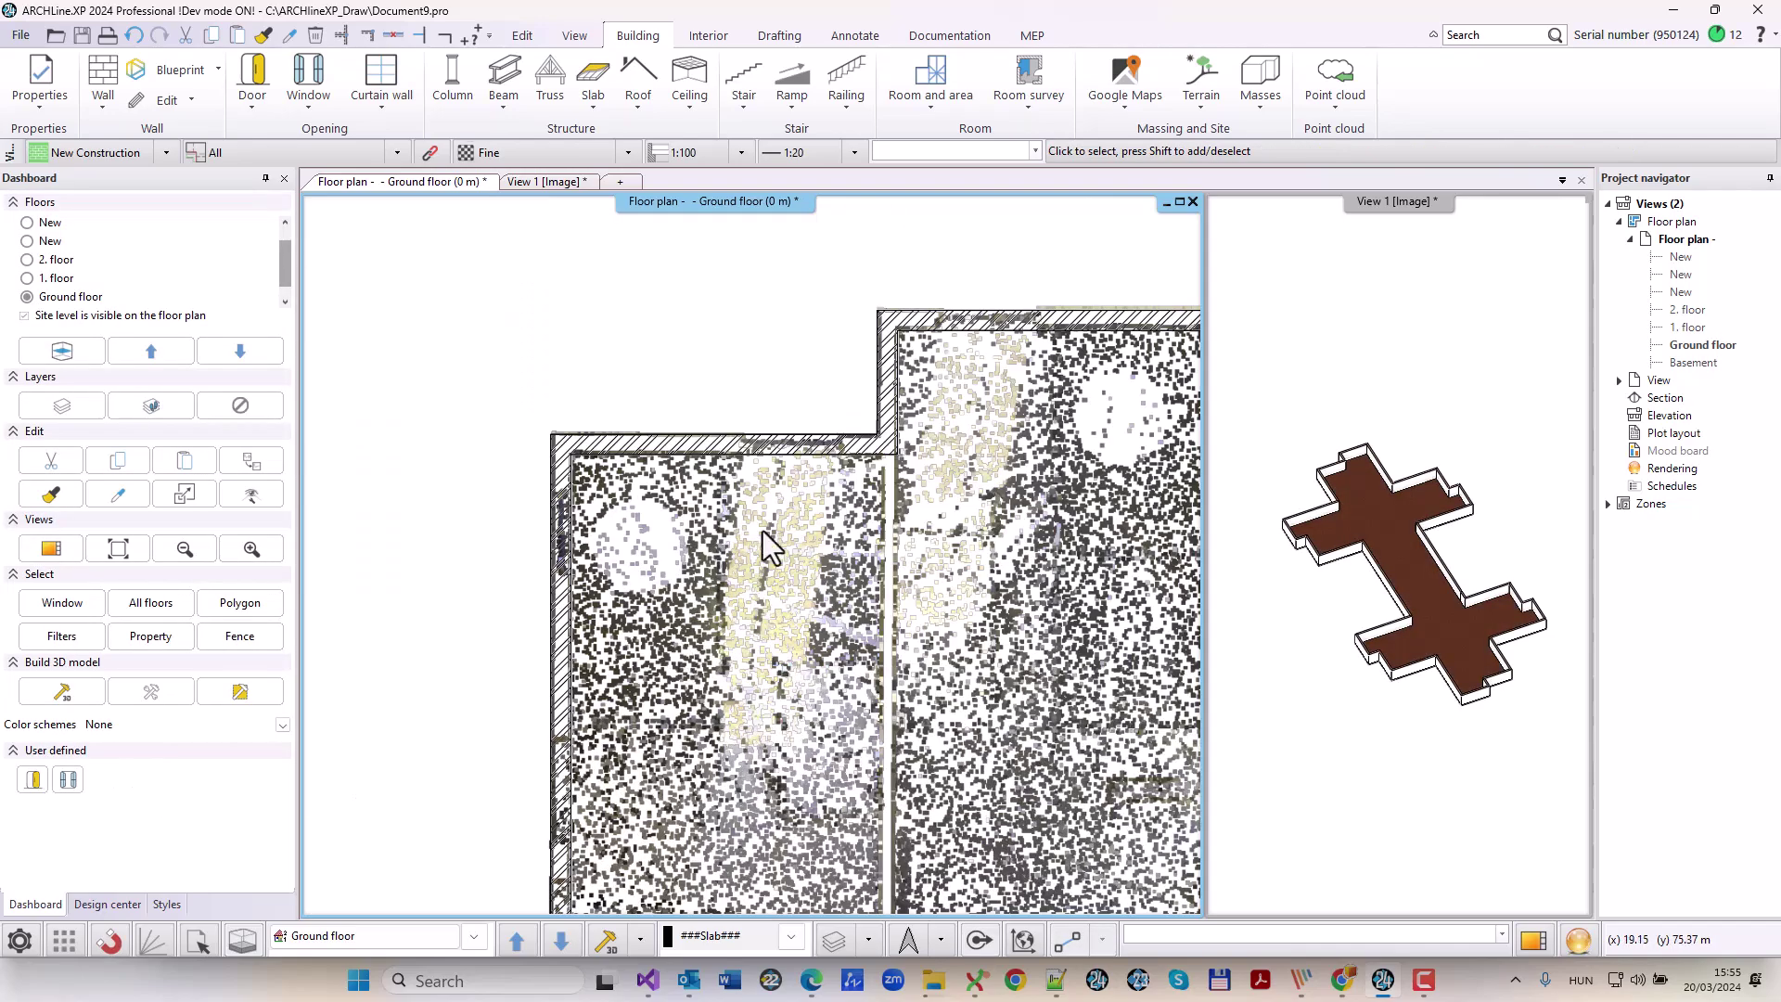
pyautogui.scroll(2, 763, 531)
pyautogui.click(307, 83)
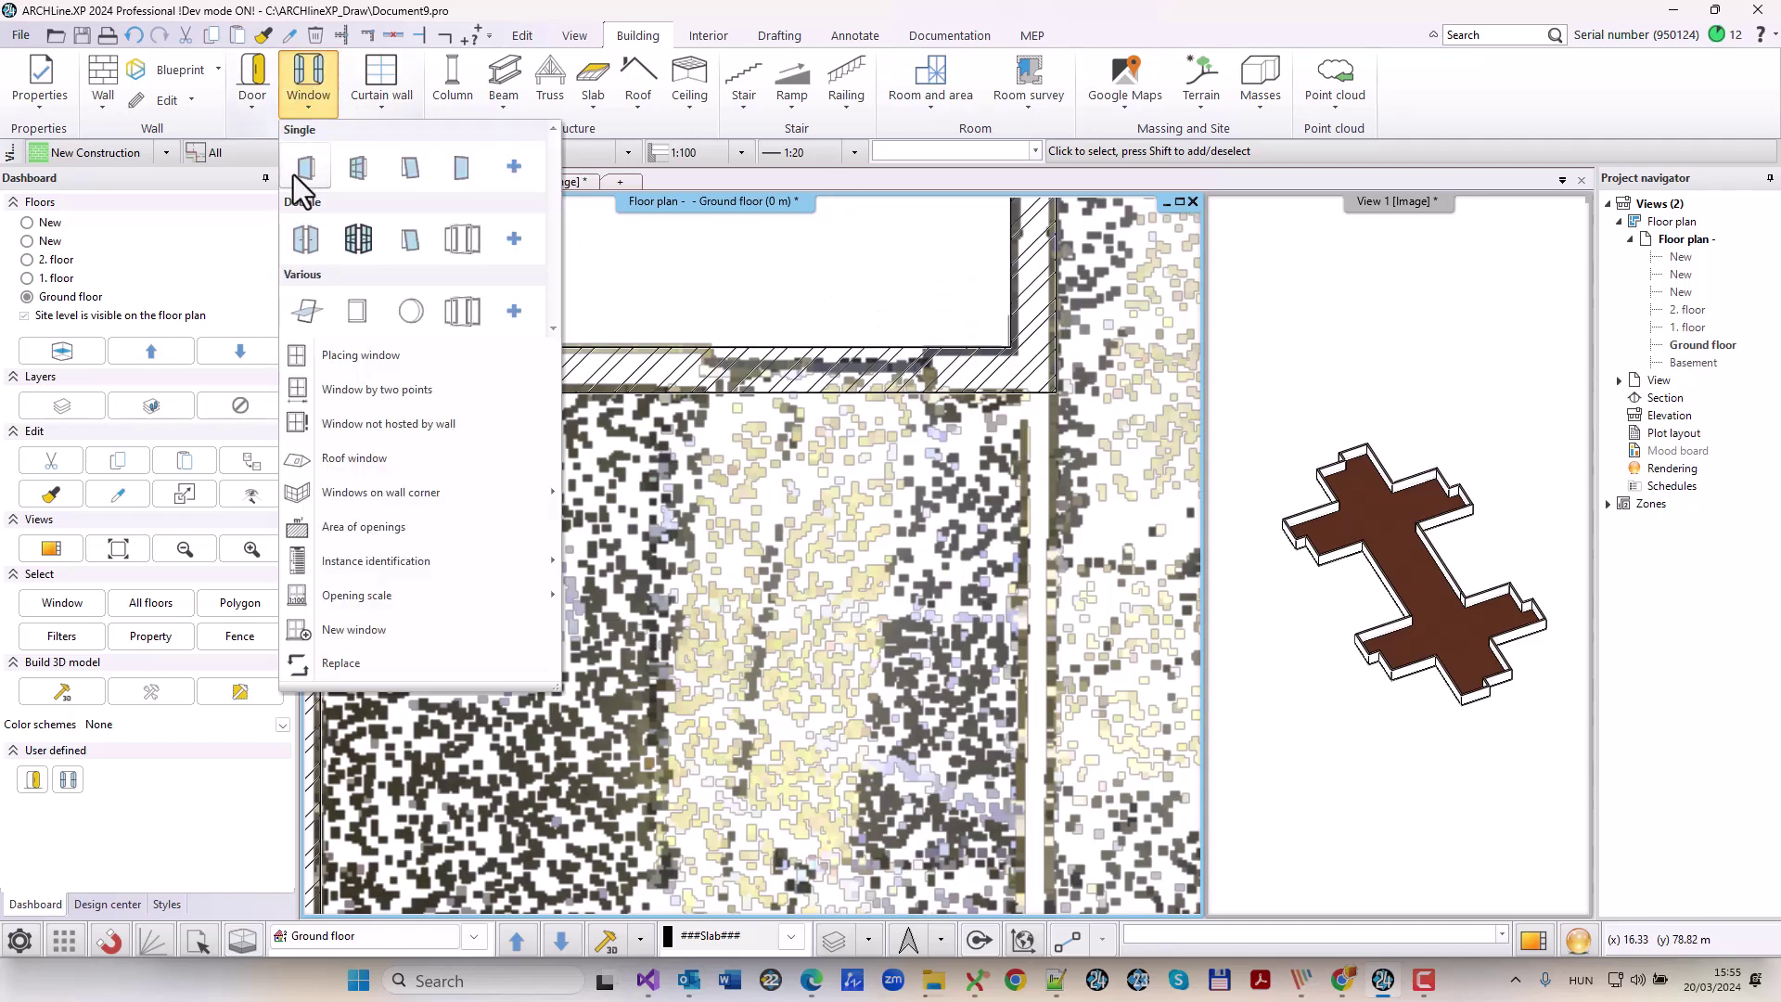
pyautogui.click(432, 388)
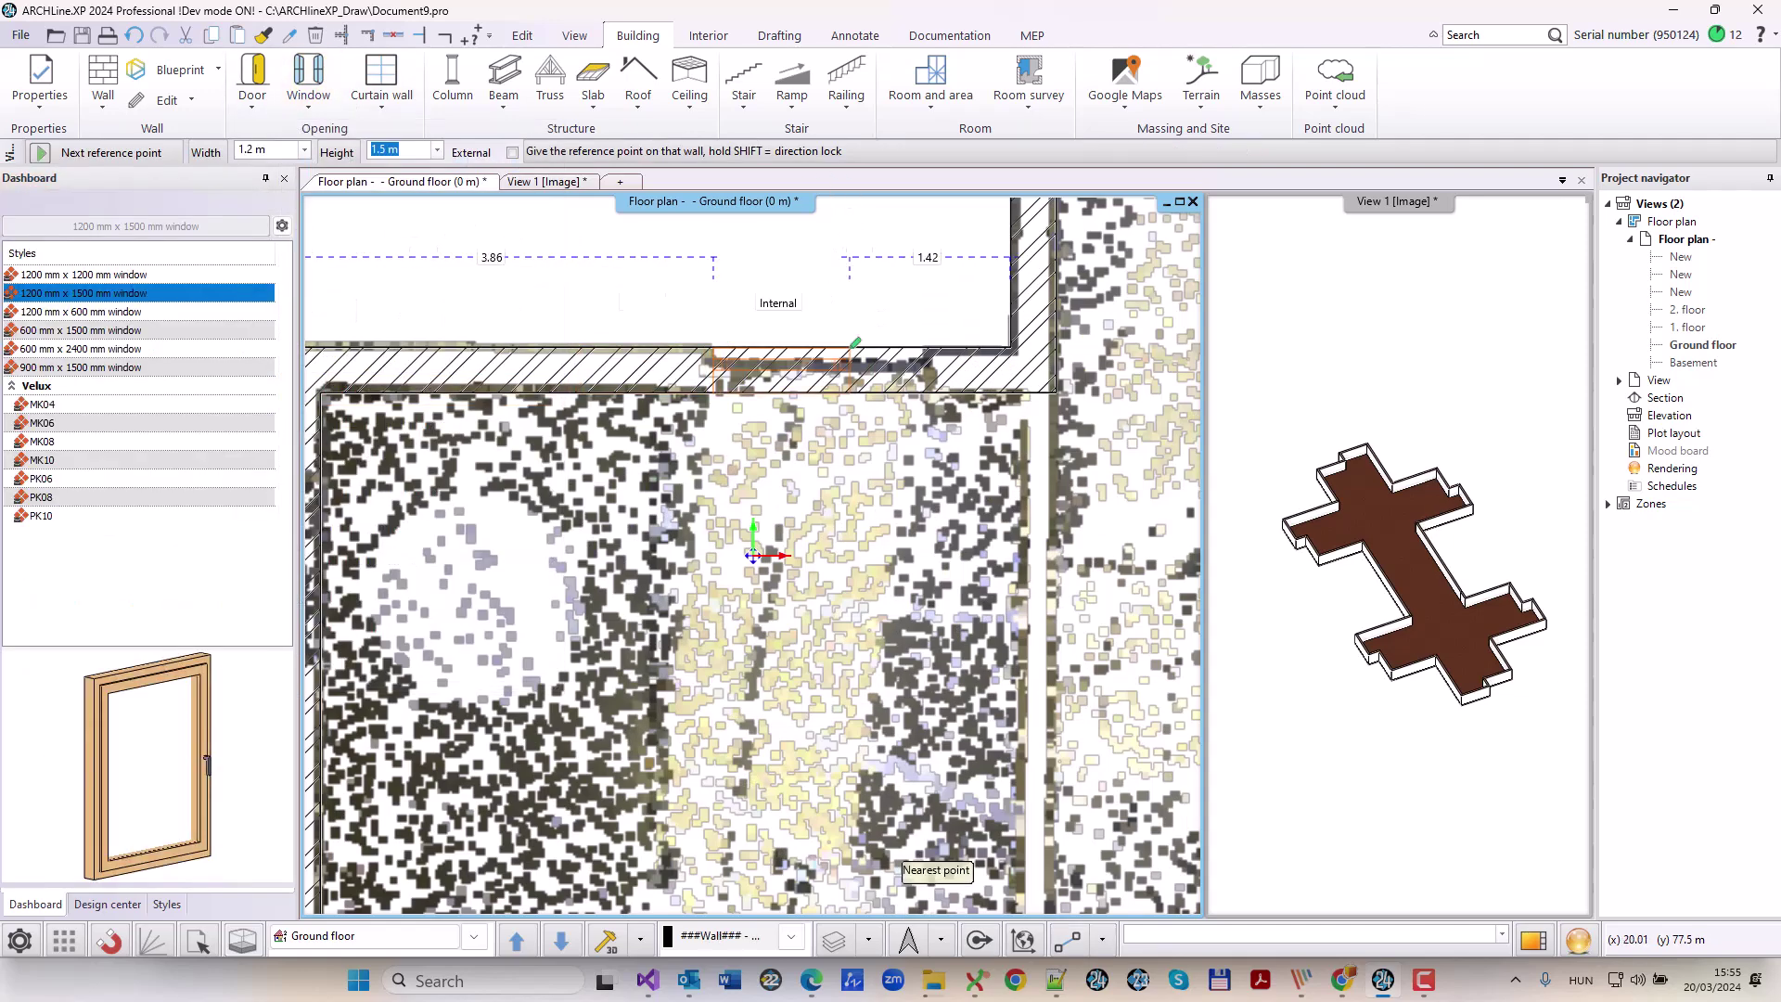
pyautogui.click(931, 348)
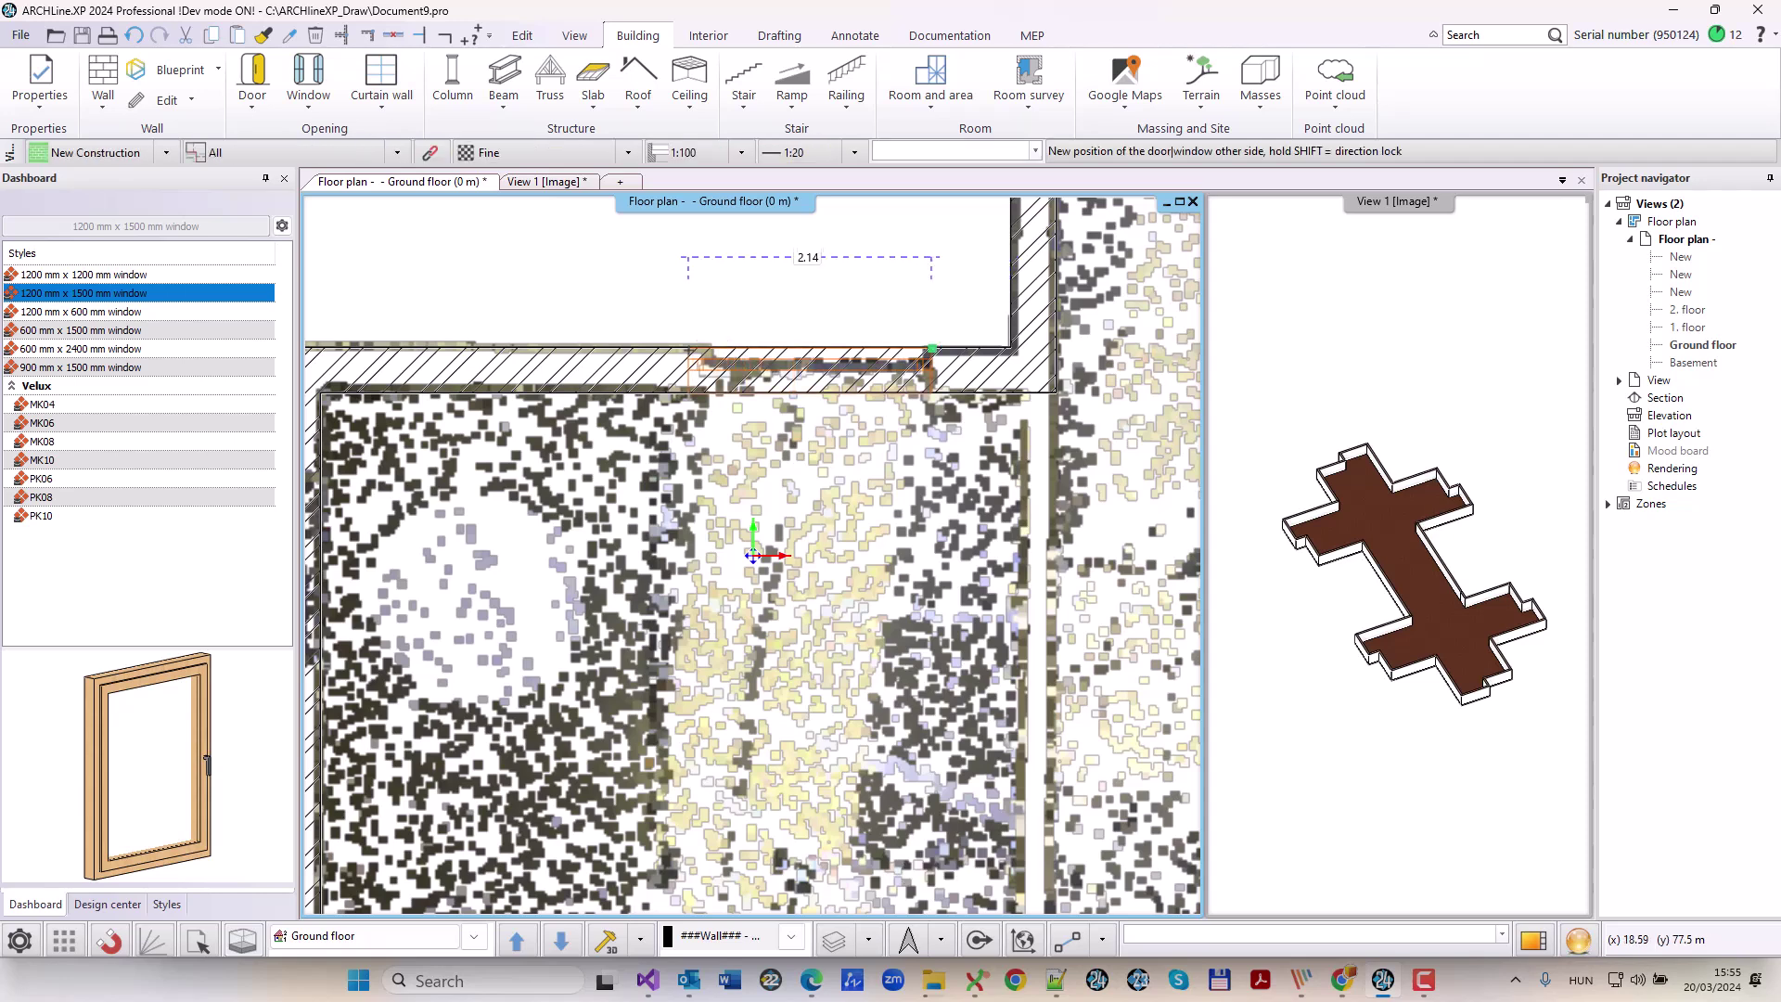
pyautogui.scroll(2, 753, 554)
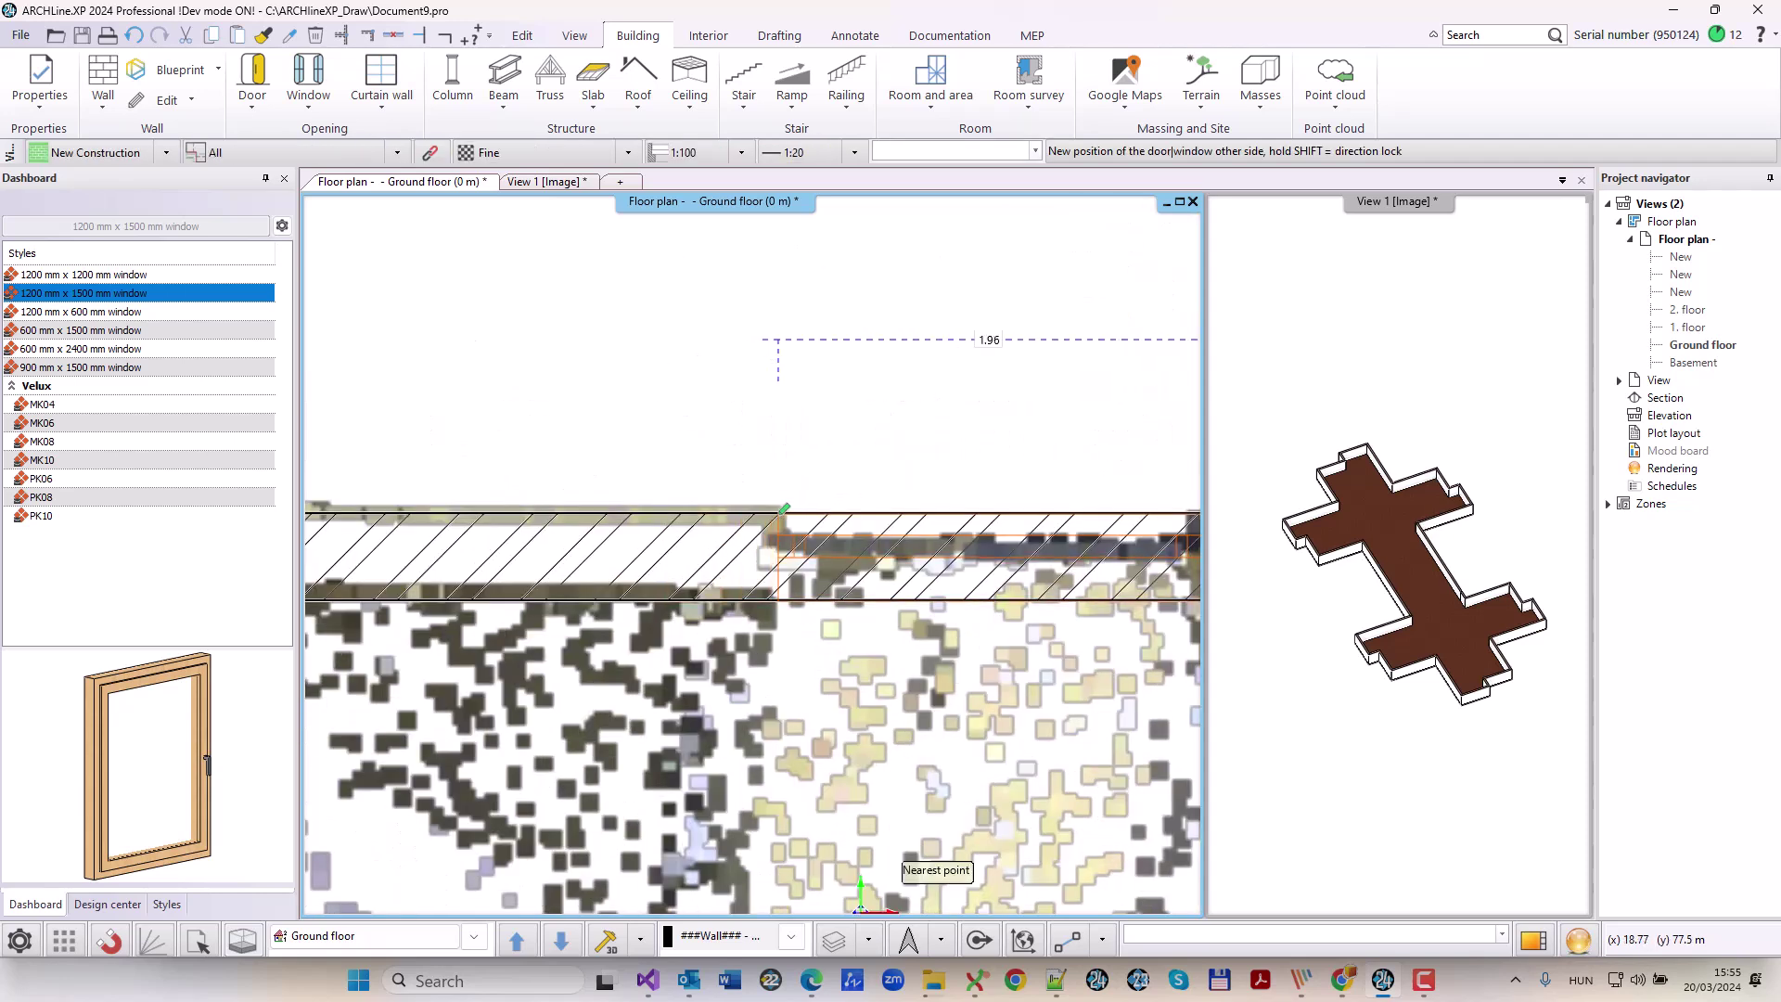
pyautogui.press('Return')
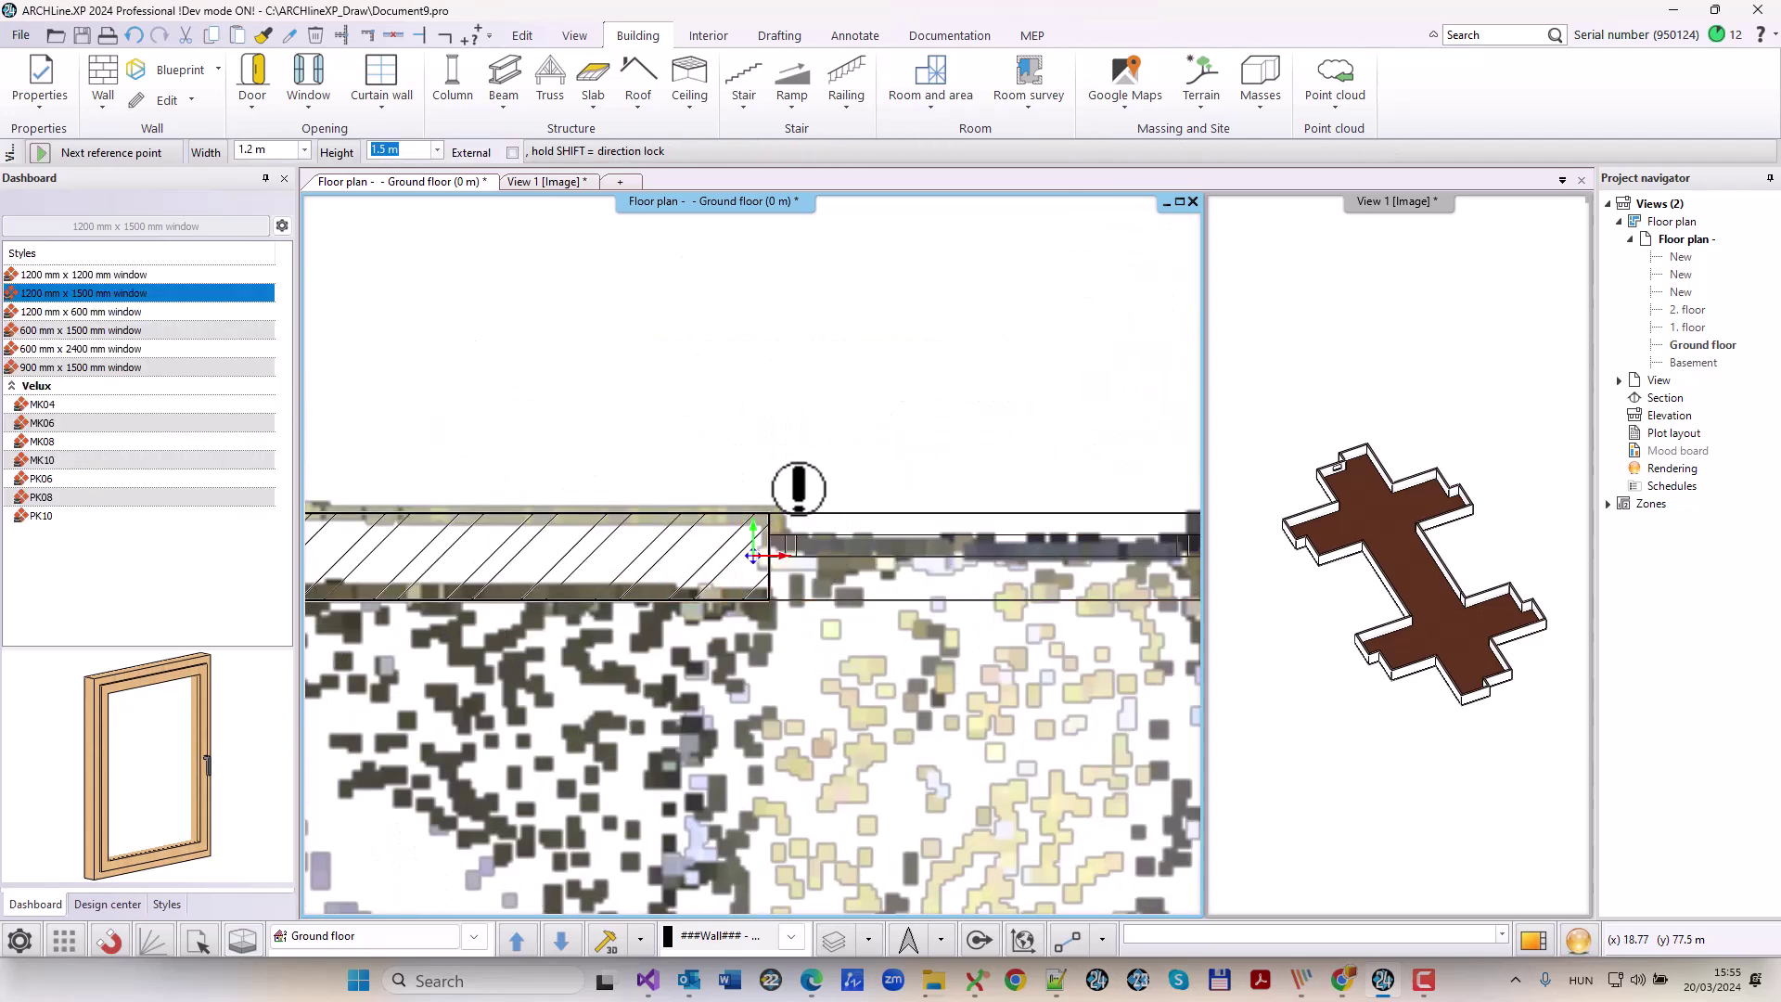
# Place a window about 1.9 m wide by two points in the top wall of the adjacent upper-right room, following the scanned opening.
pyautogui.scroll(-2, 883, 436)
pyautogui.moveTo(860, 440); pyautogui.dragTo(289, 614, button='middle')
pyautogui.scroll(2, 720, 439)
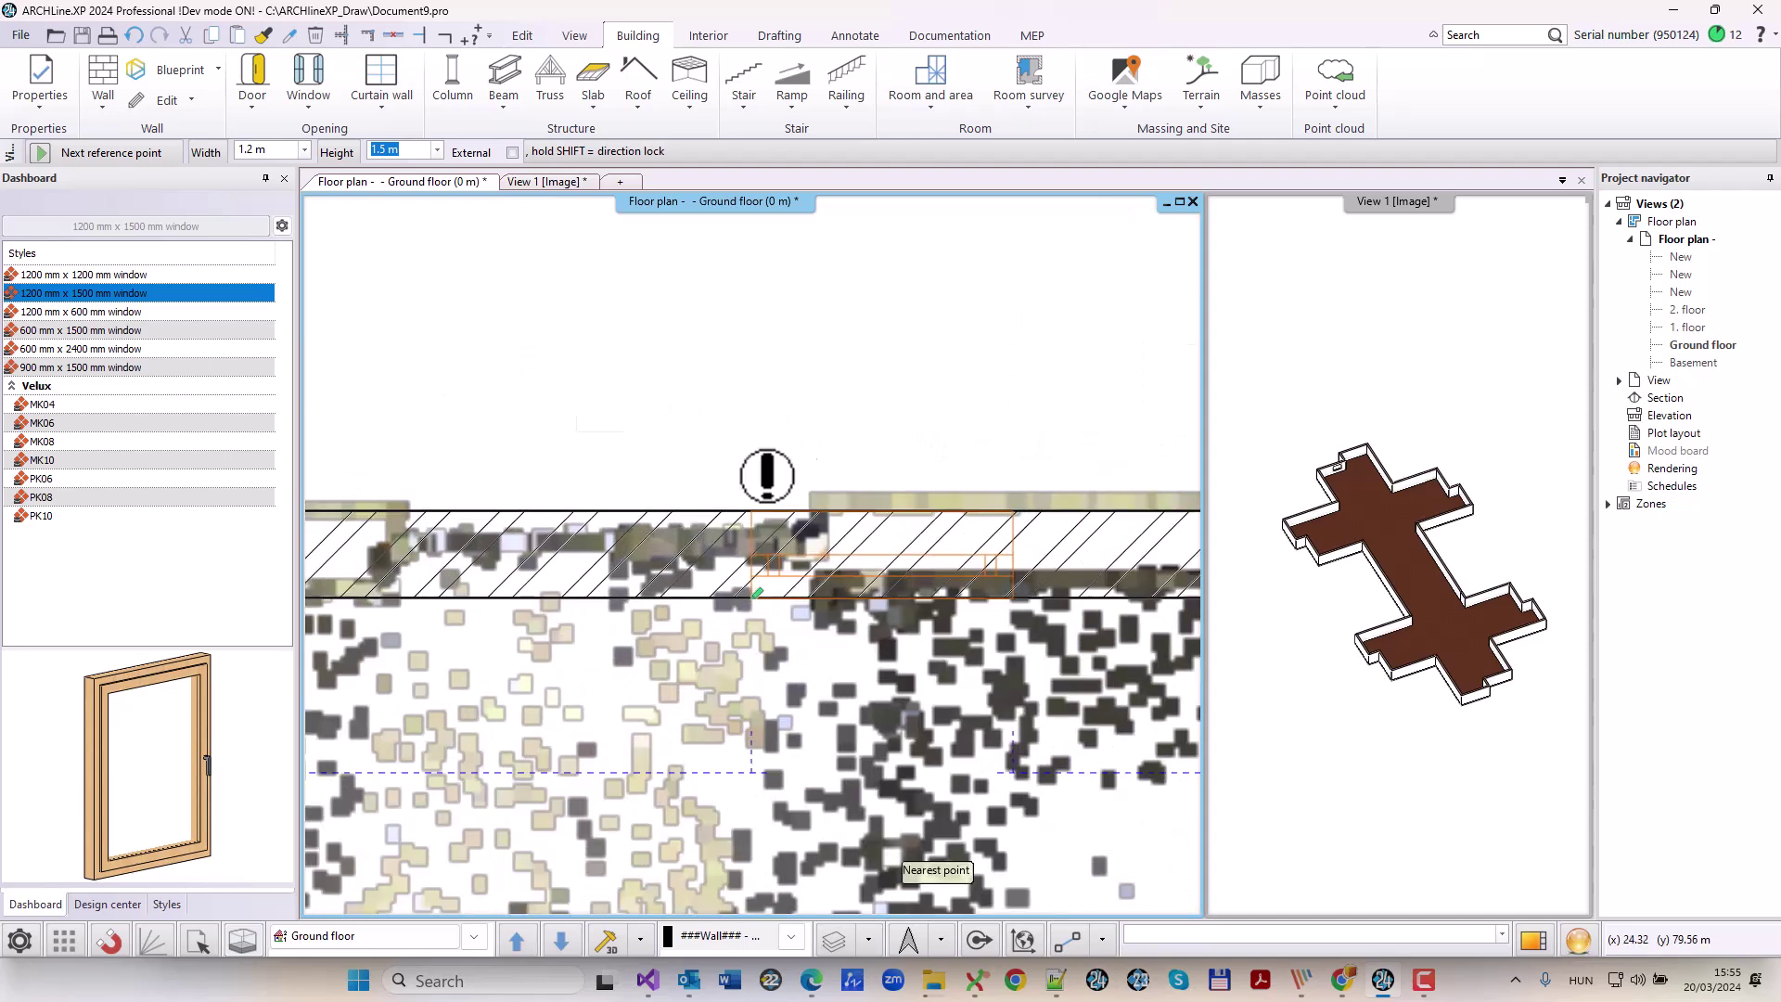
pyautogui.click(815, 511)
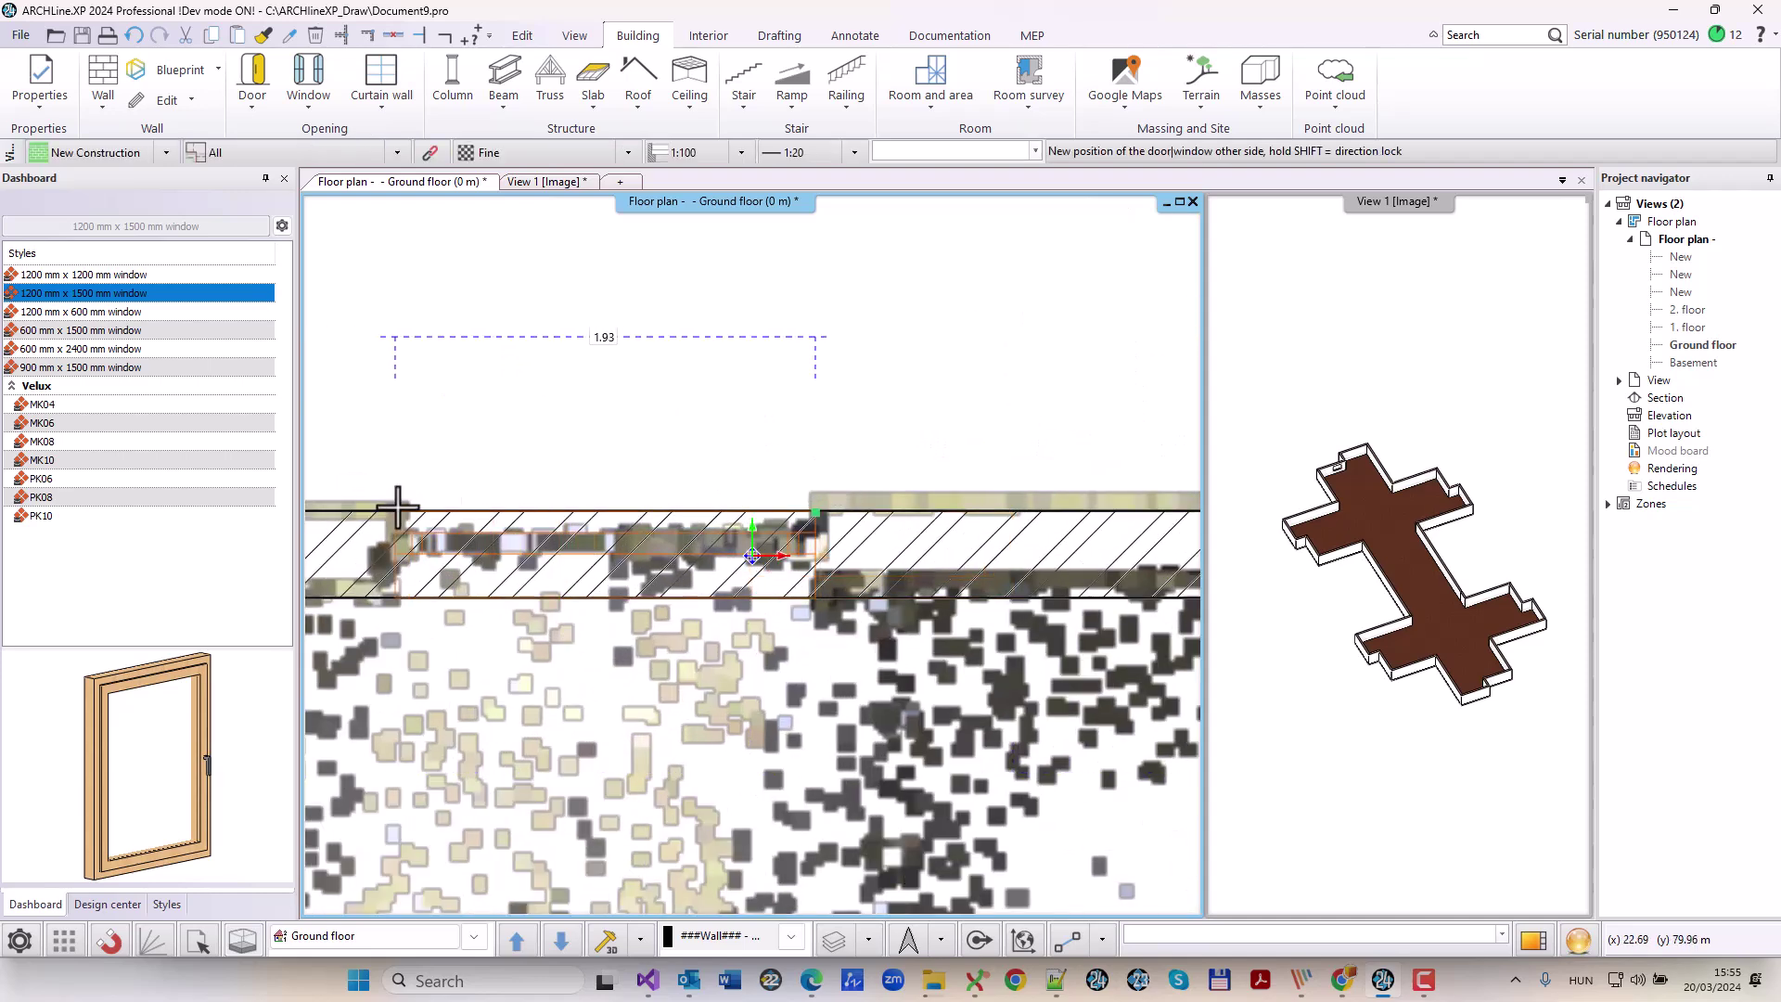
pyautogui.click(397, 508)
# Place a window about 1.6 m wide in the upper wing's right wall, starting at the scanned opening's edge near the corner.
pyautogui.scroll(-3, 788, 519)
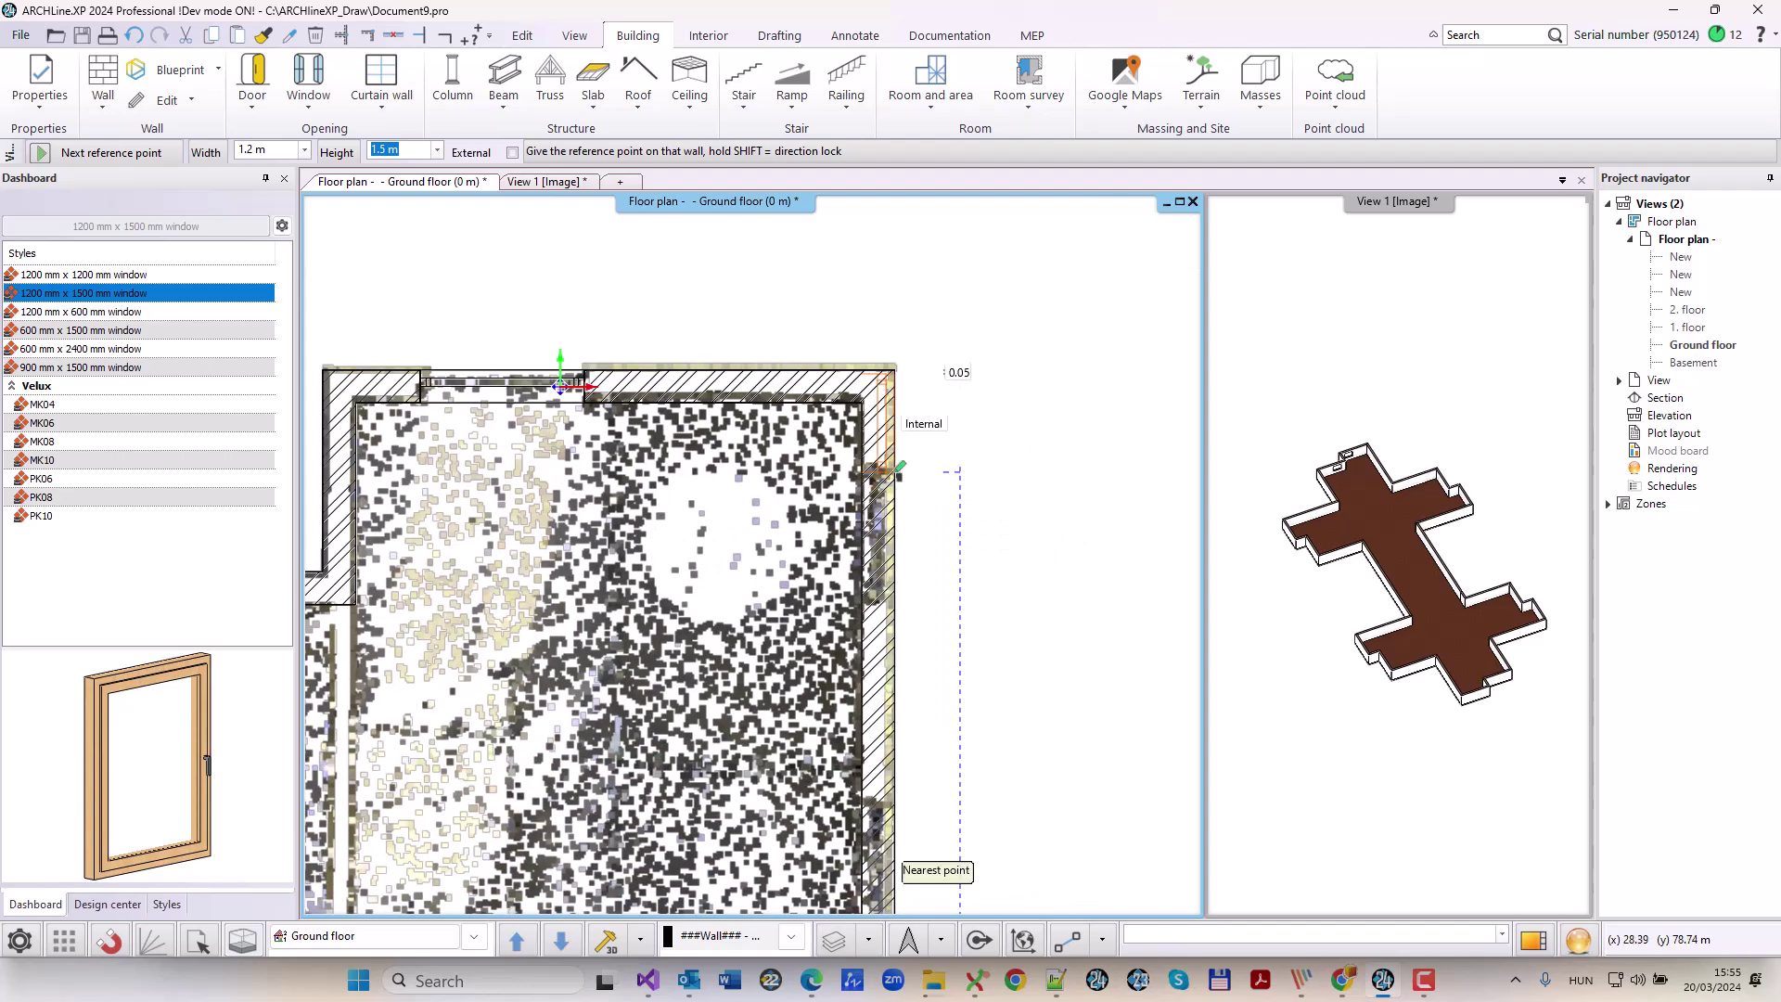
pyautogui.scroll(2, 897, 865)
pyautogui.click(899, 867)
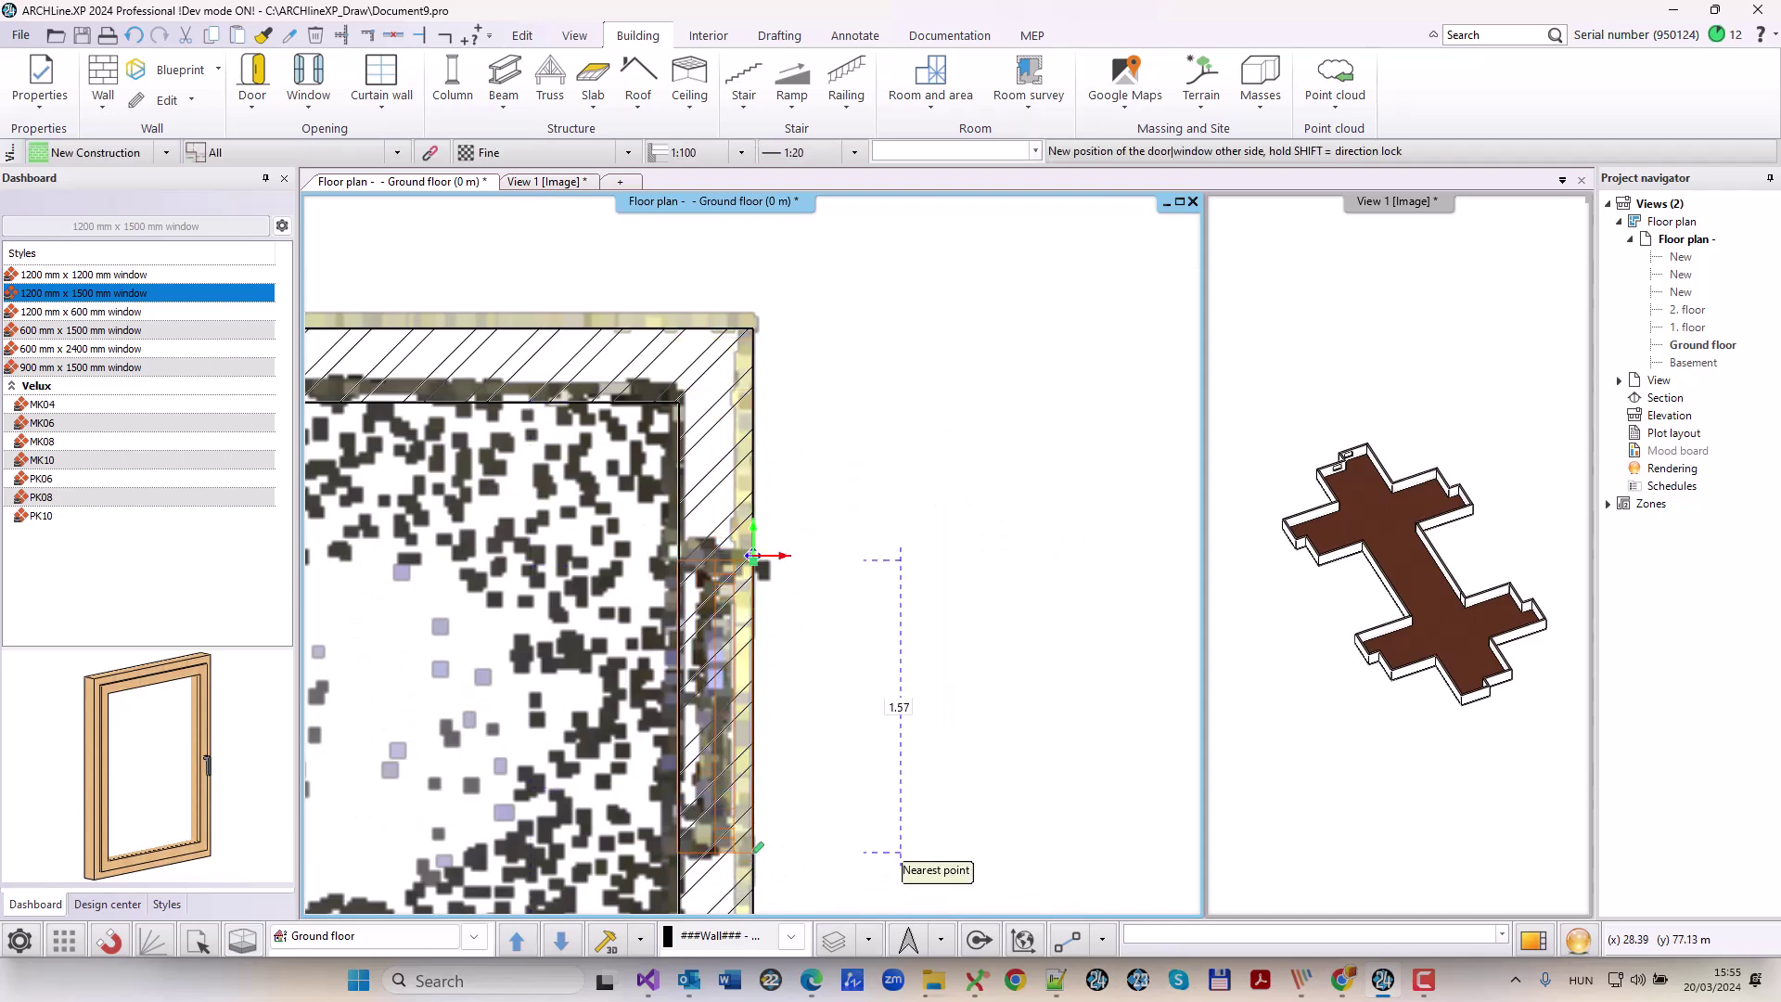
pyautogui.write('1,')
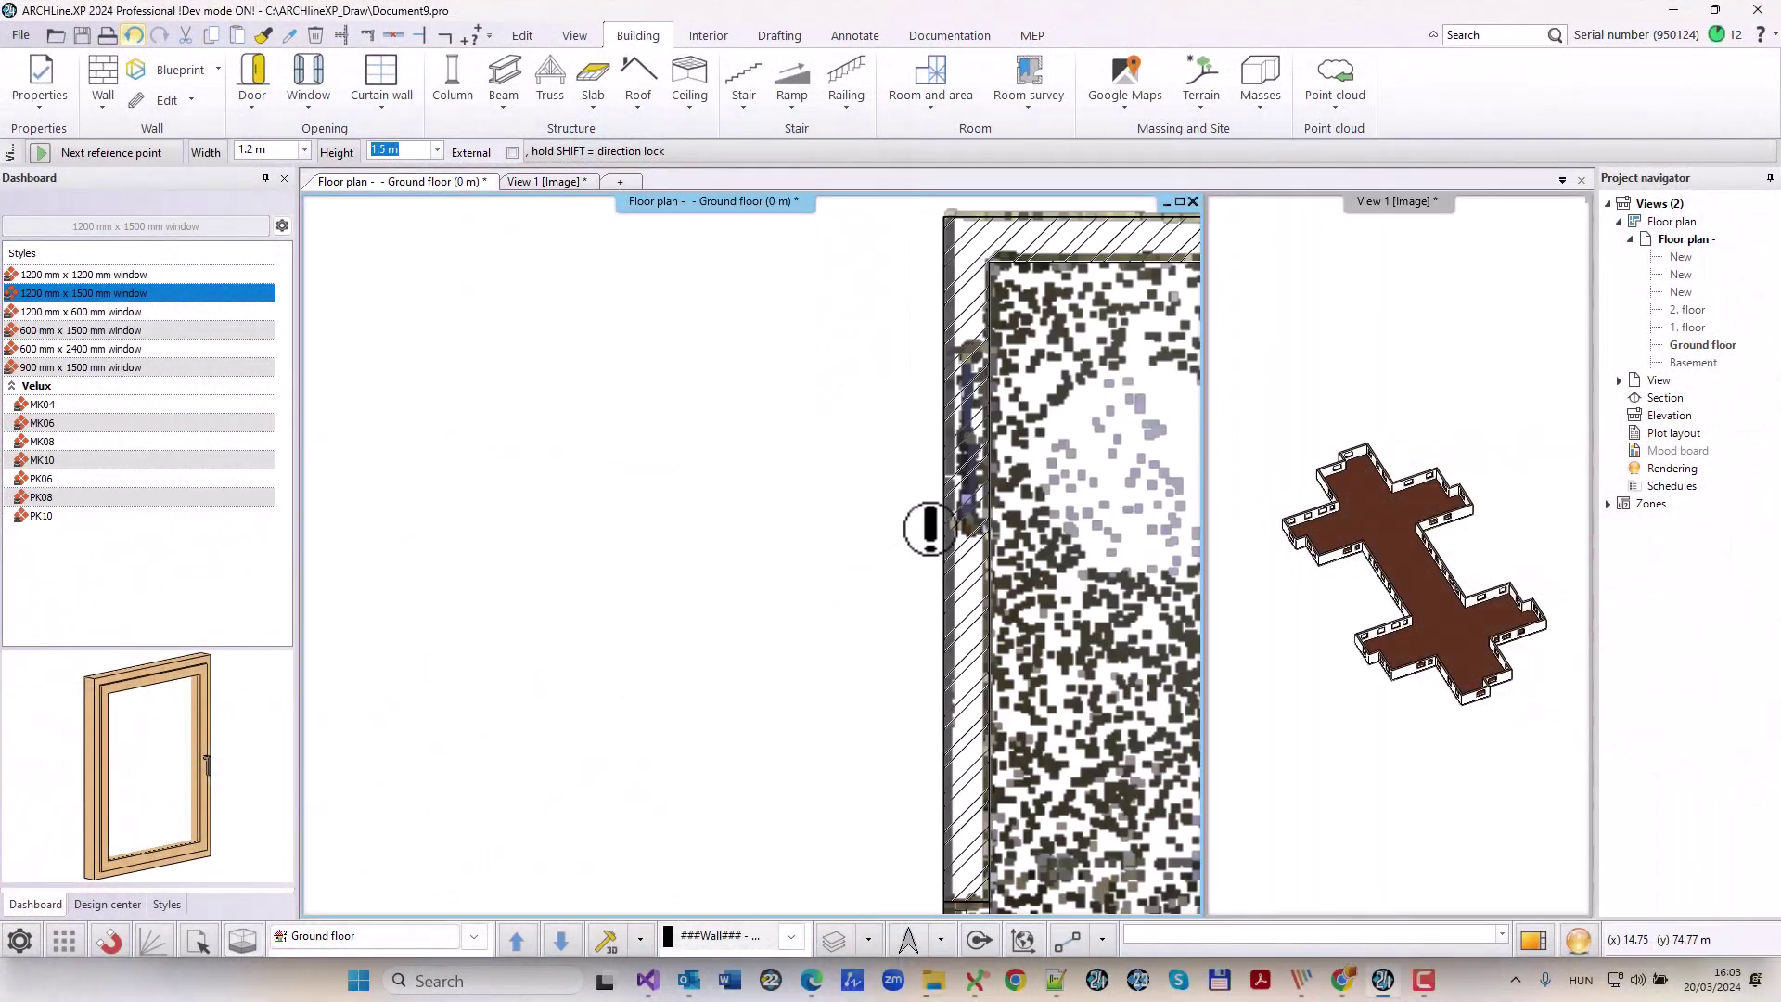
# Place a window by two points over the scanned opening in the upper wing's left wall near the corner, and end the command.
pyautogui.click(930, 529)
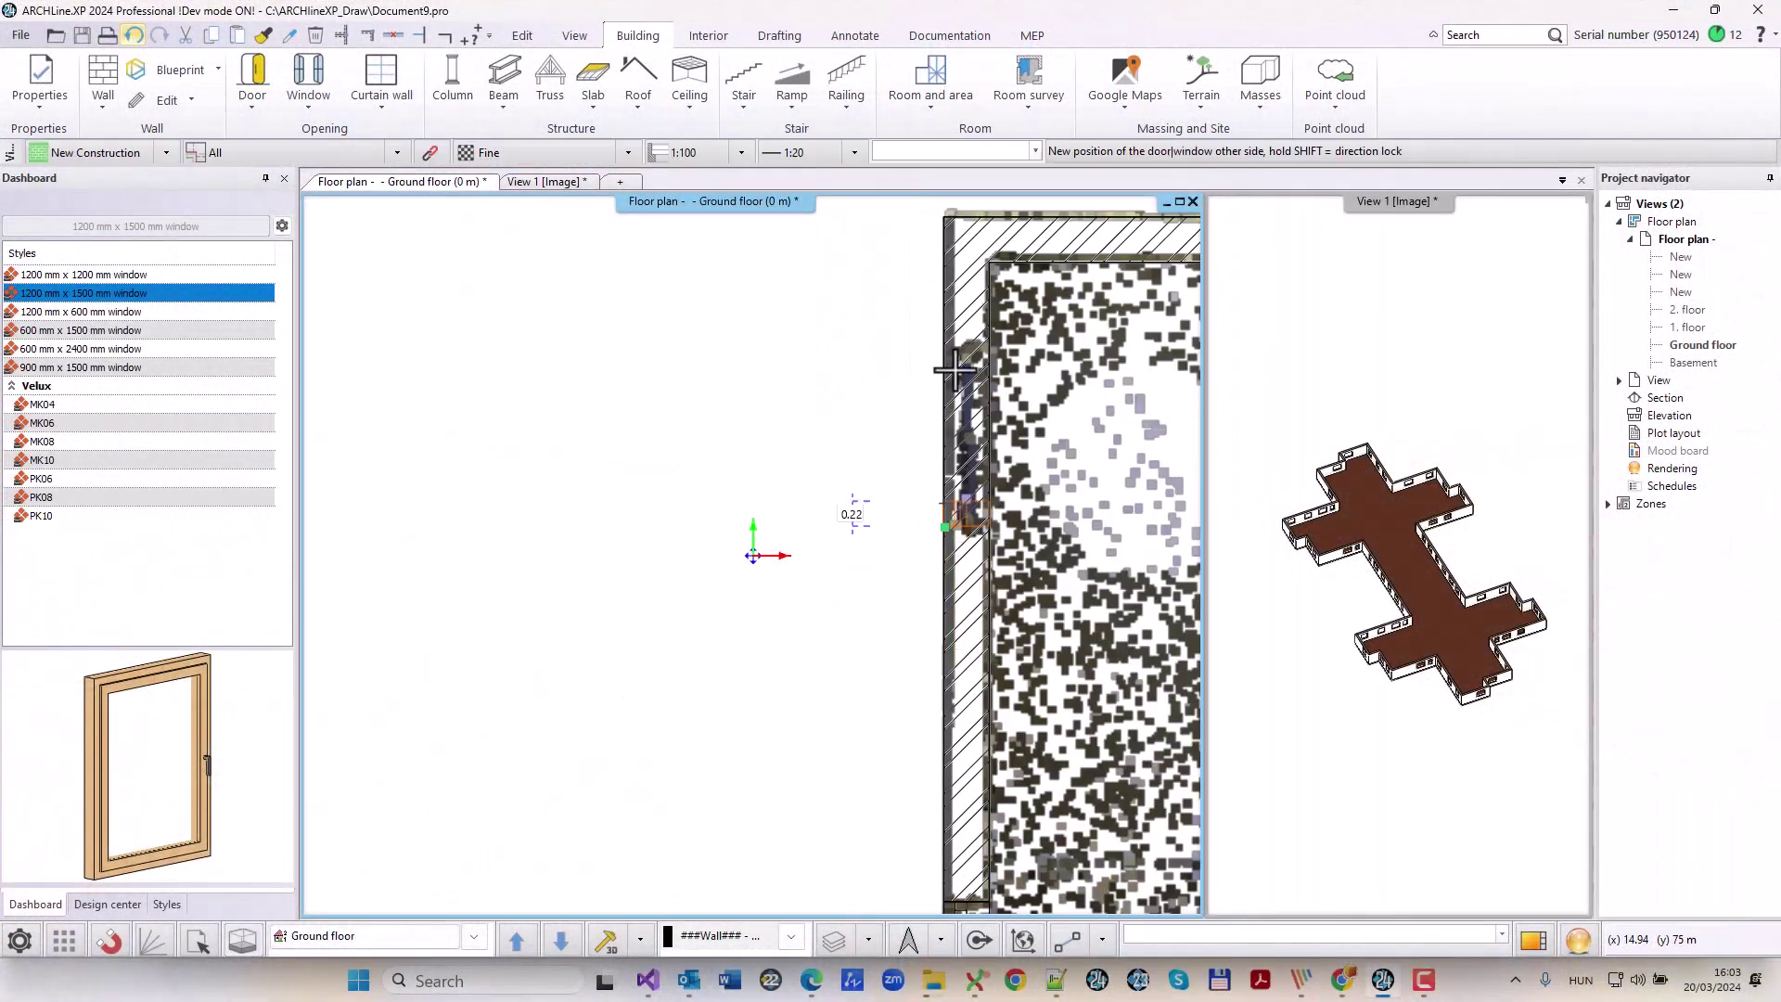
pyautogui.click(838, 346)
pyautogui.press('Escape')
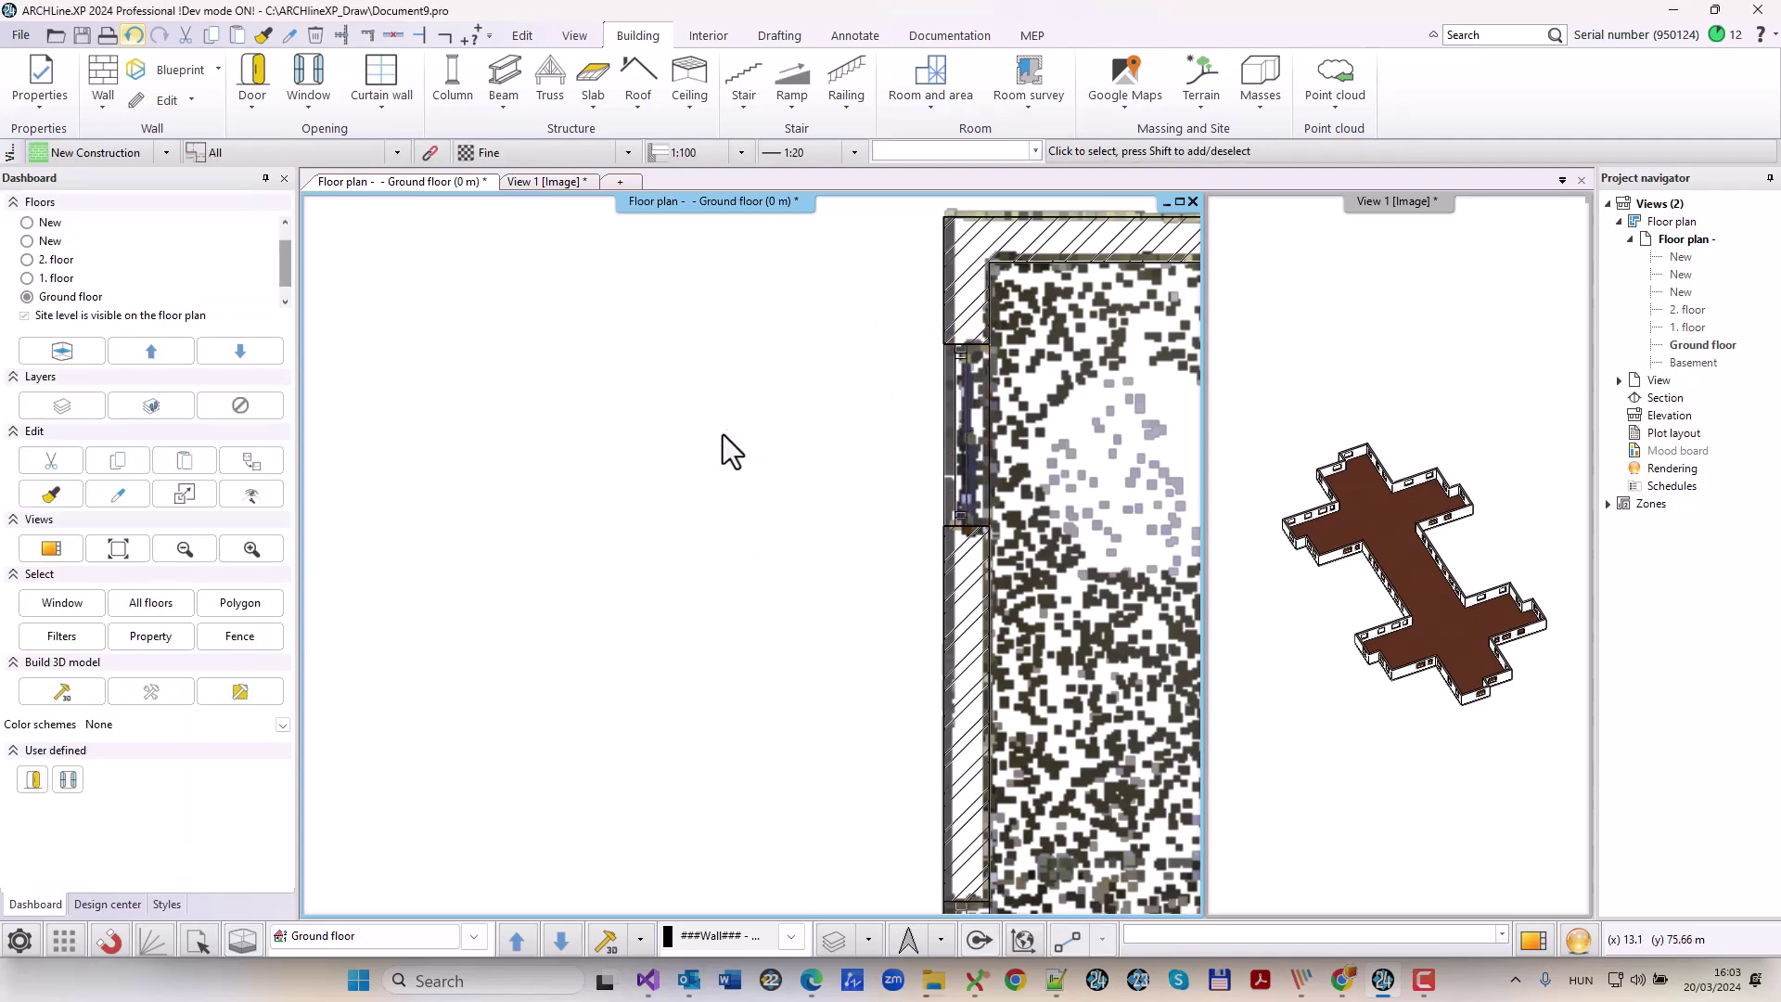
# Examine the modelled walls, slab and windows against the point cloud in the 3D view, and return to the floor plan.
pyautogui.click(1334, 721)
pyautogui.scroll(-3, 1398, 614)
pyautogui.scroll(4, 1409, 593)
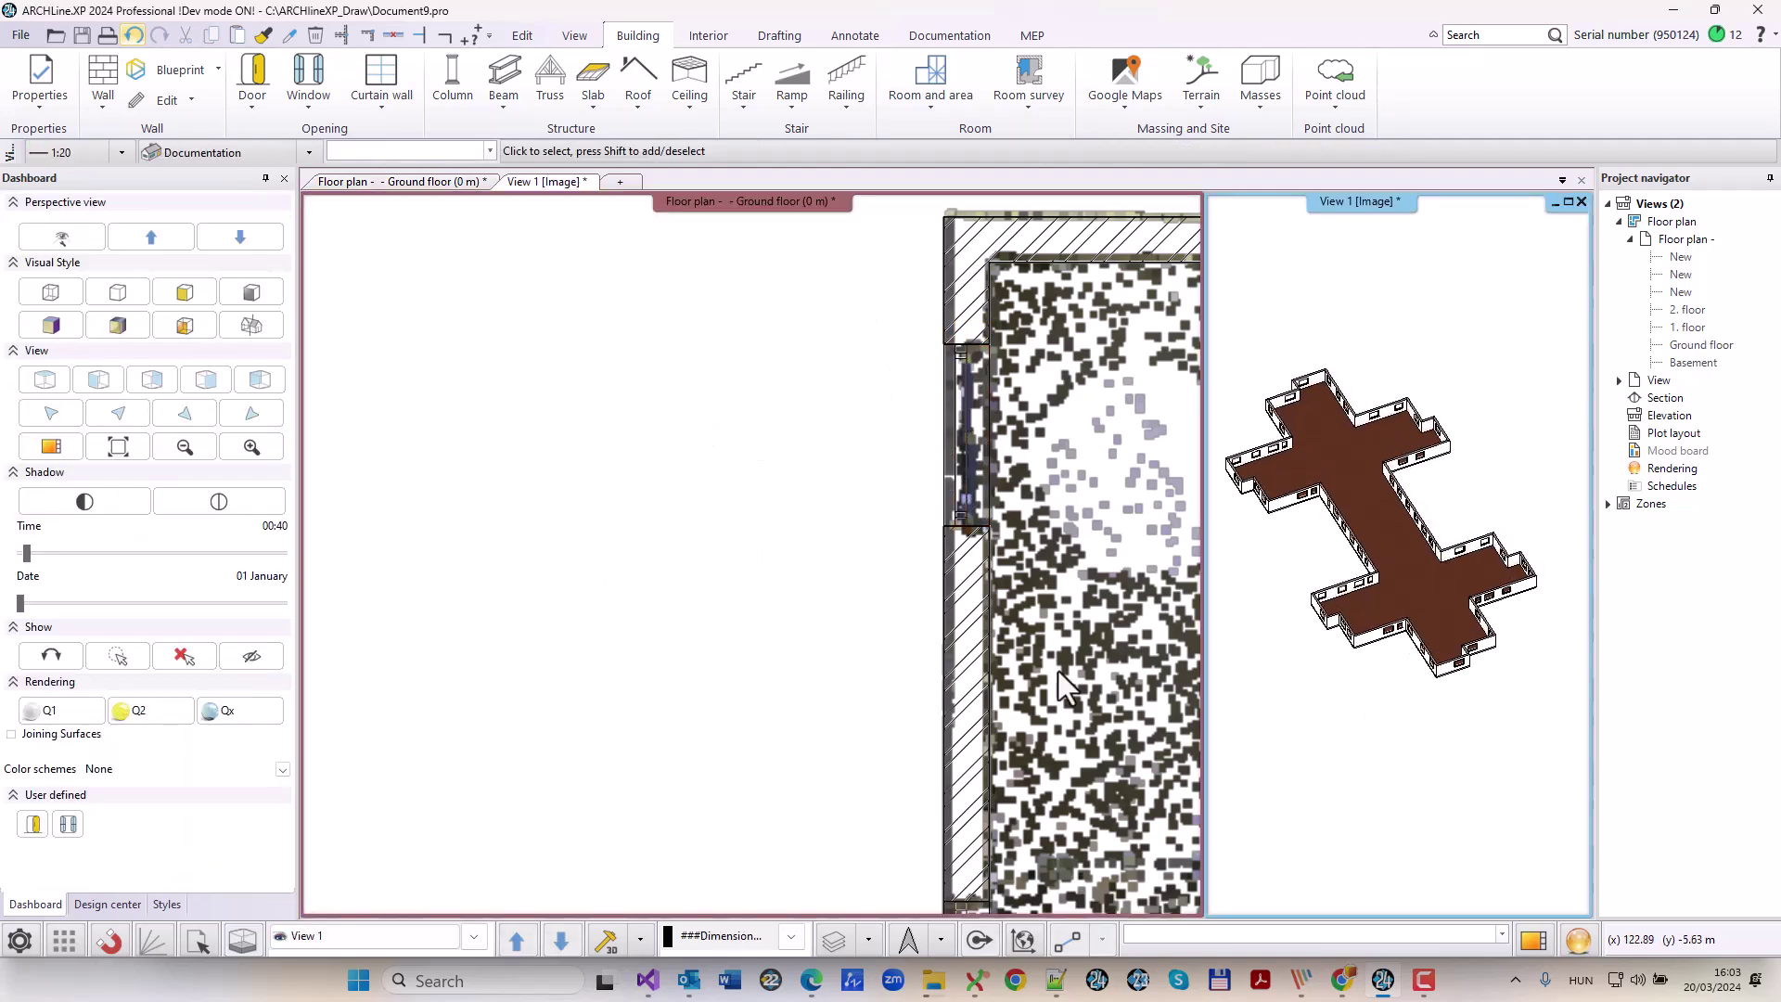
pyautogui.press('F4')
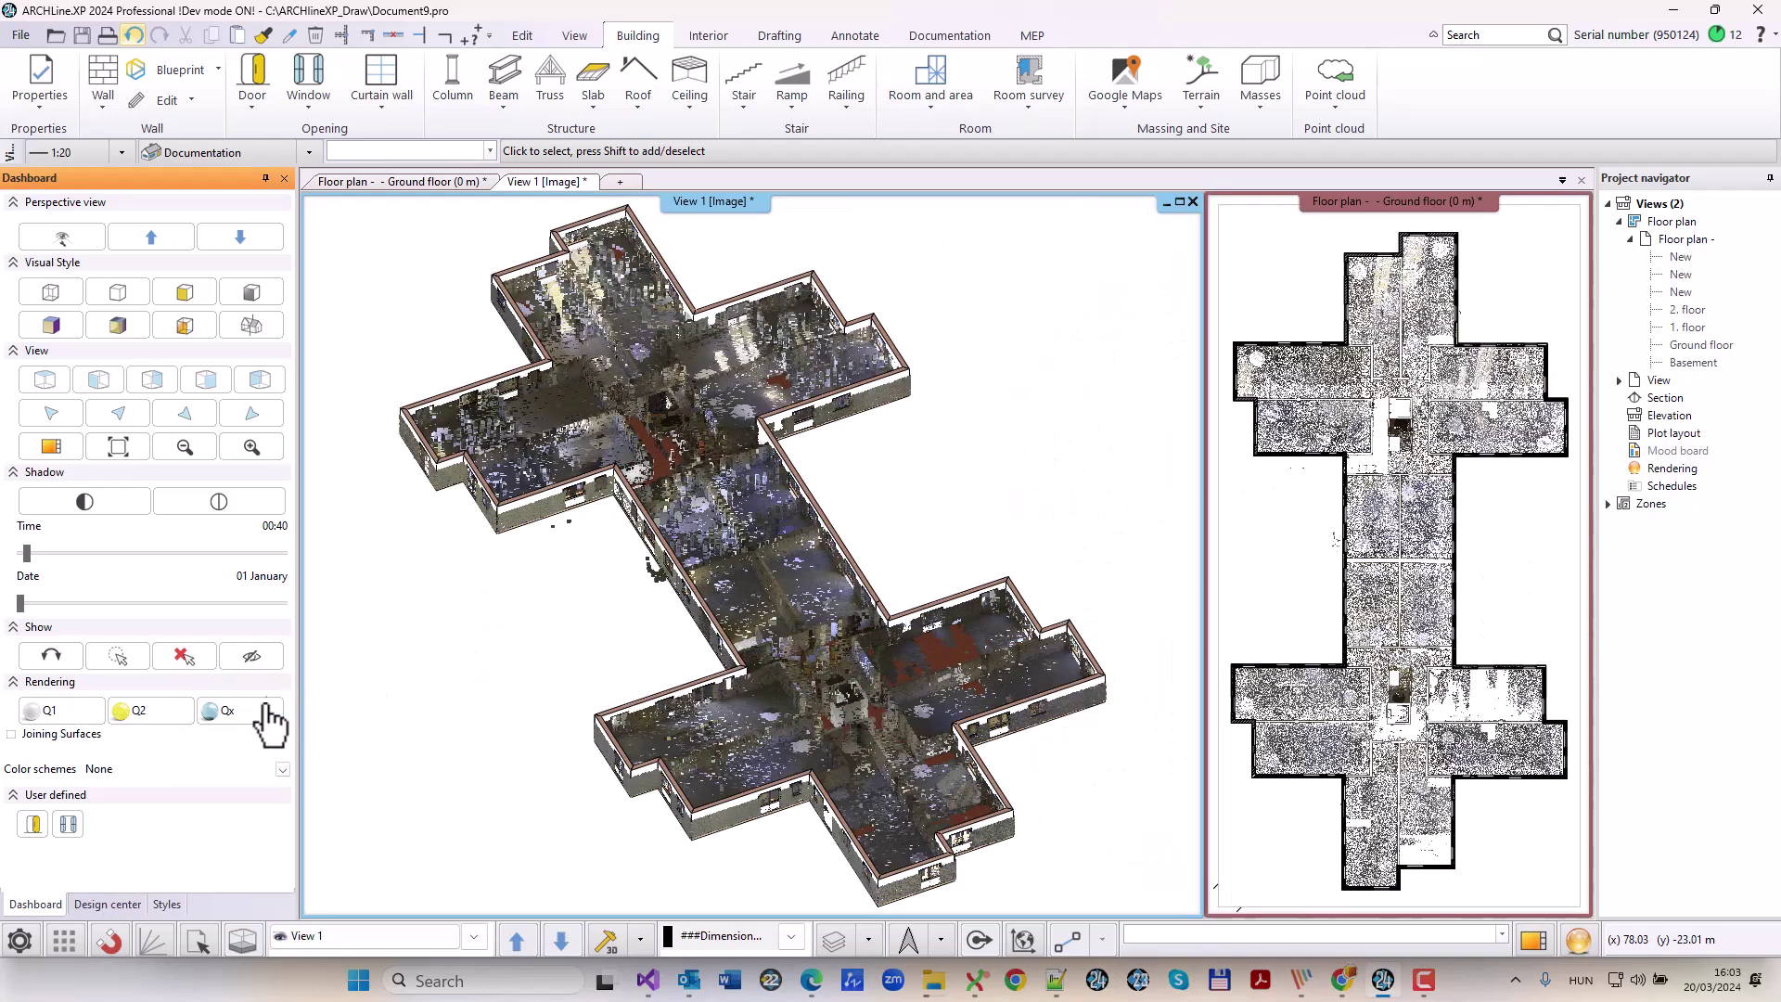
pyautogui.moveTo(668, 560); pyautogui.dragTo(1265, 542, button='middle')
pyautogui.click(1265, 543)
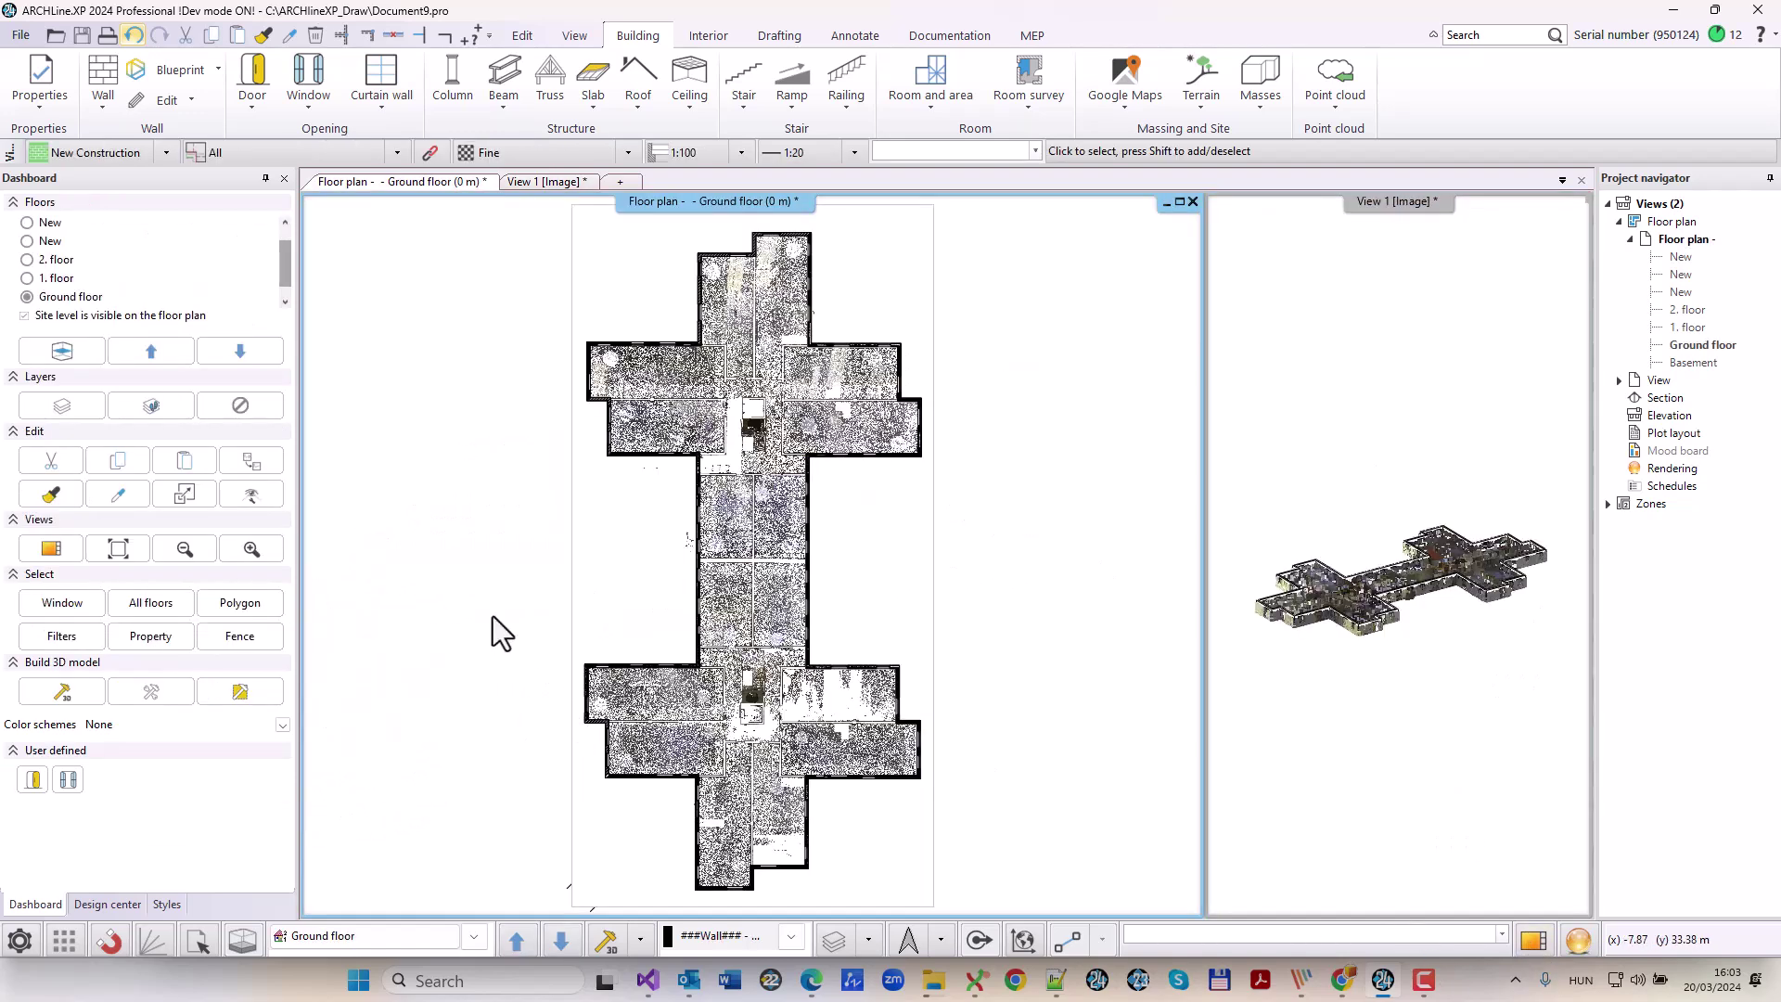
# Copy all ground floor objects to the upper floors, starting from 1. floor.
pyautogui.scroll(-2, 570, 380)
pyautogui.scroll(2, 570, 371)
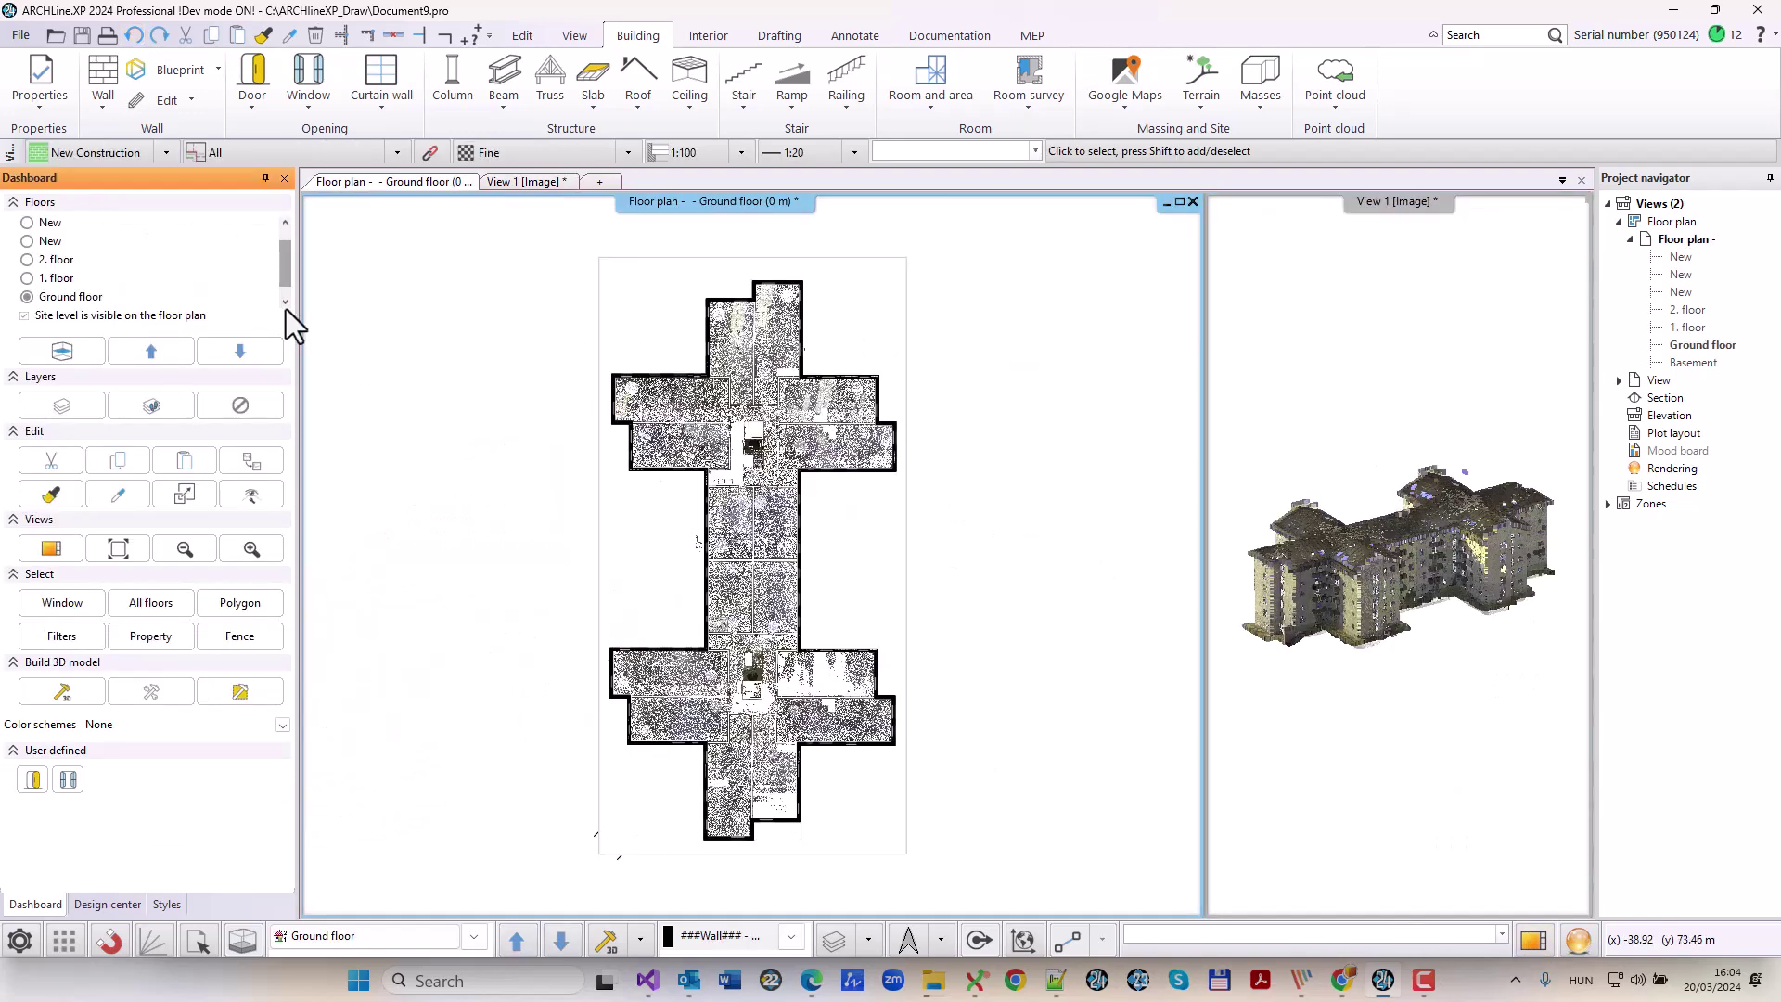
pyautogui.moveTo(515, 230); pyautogui.dragTo(944, 865)
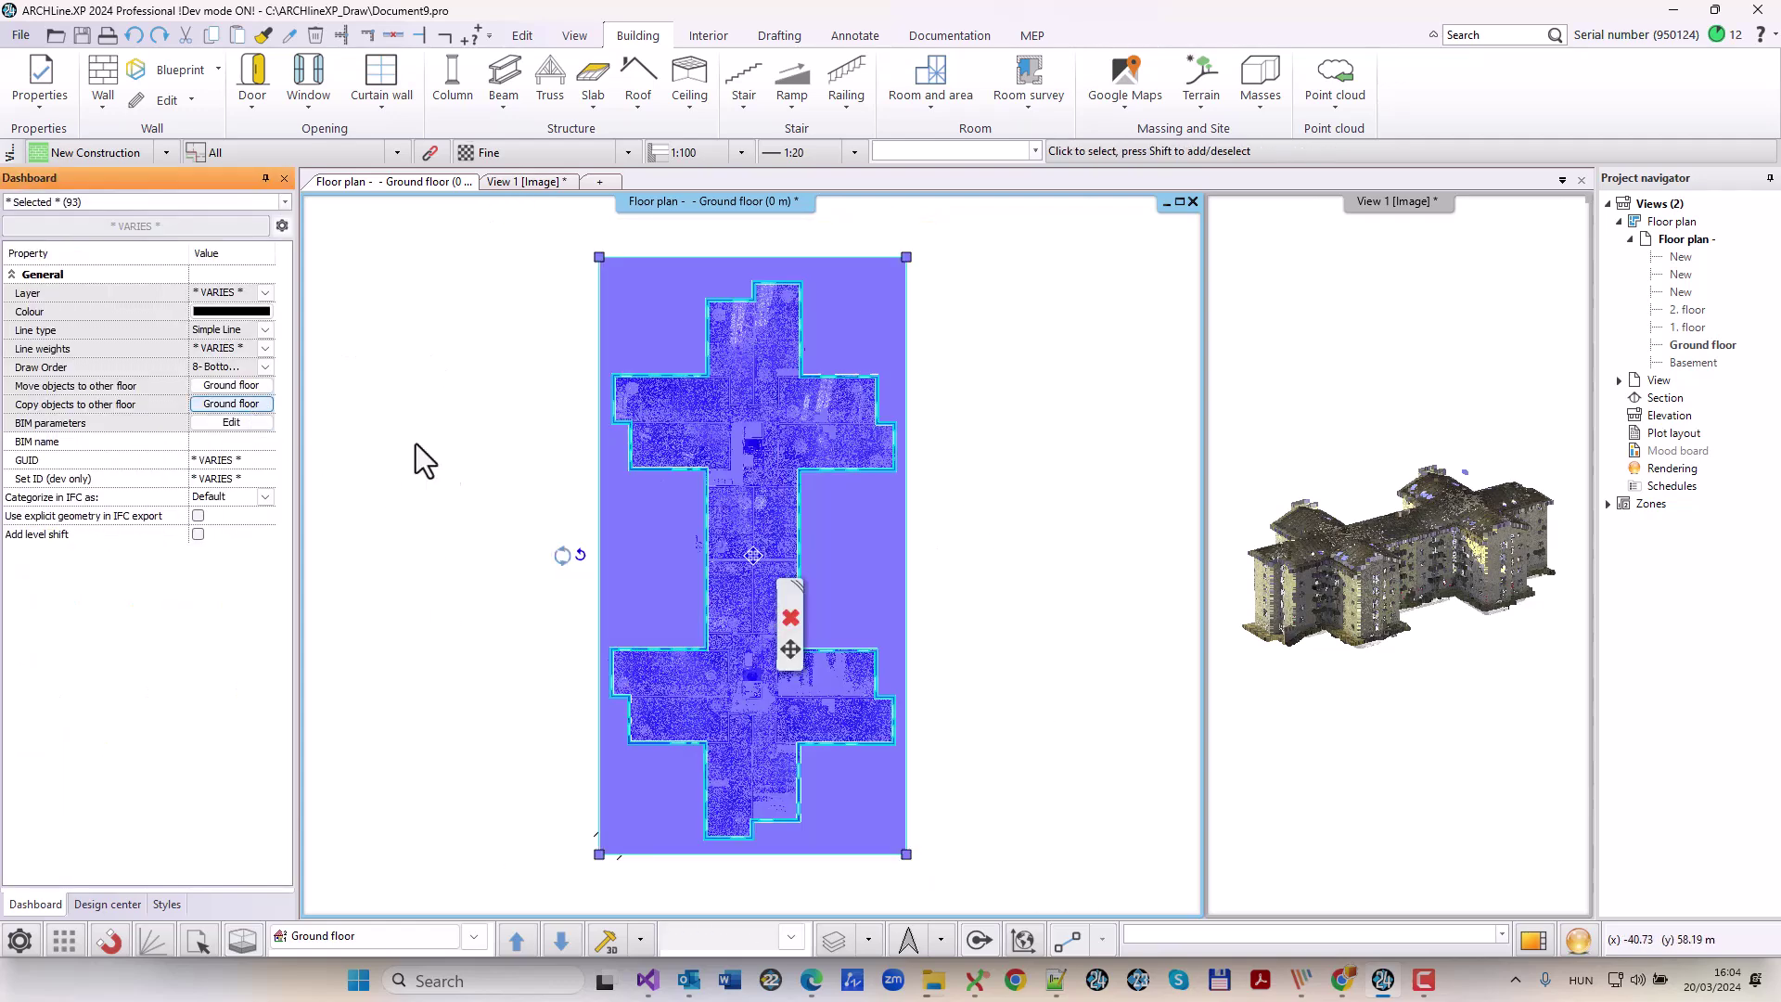
pyautogui.click(228, 405)
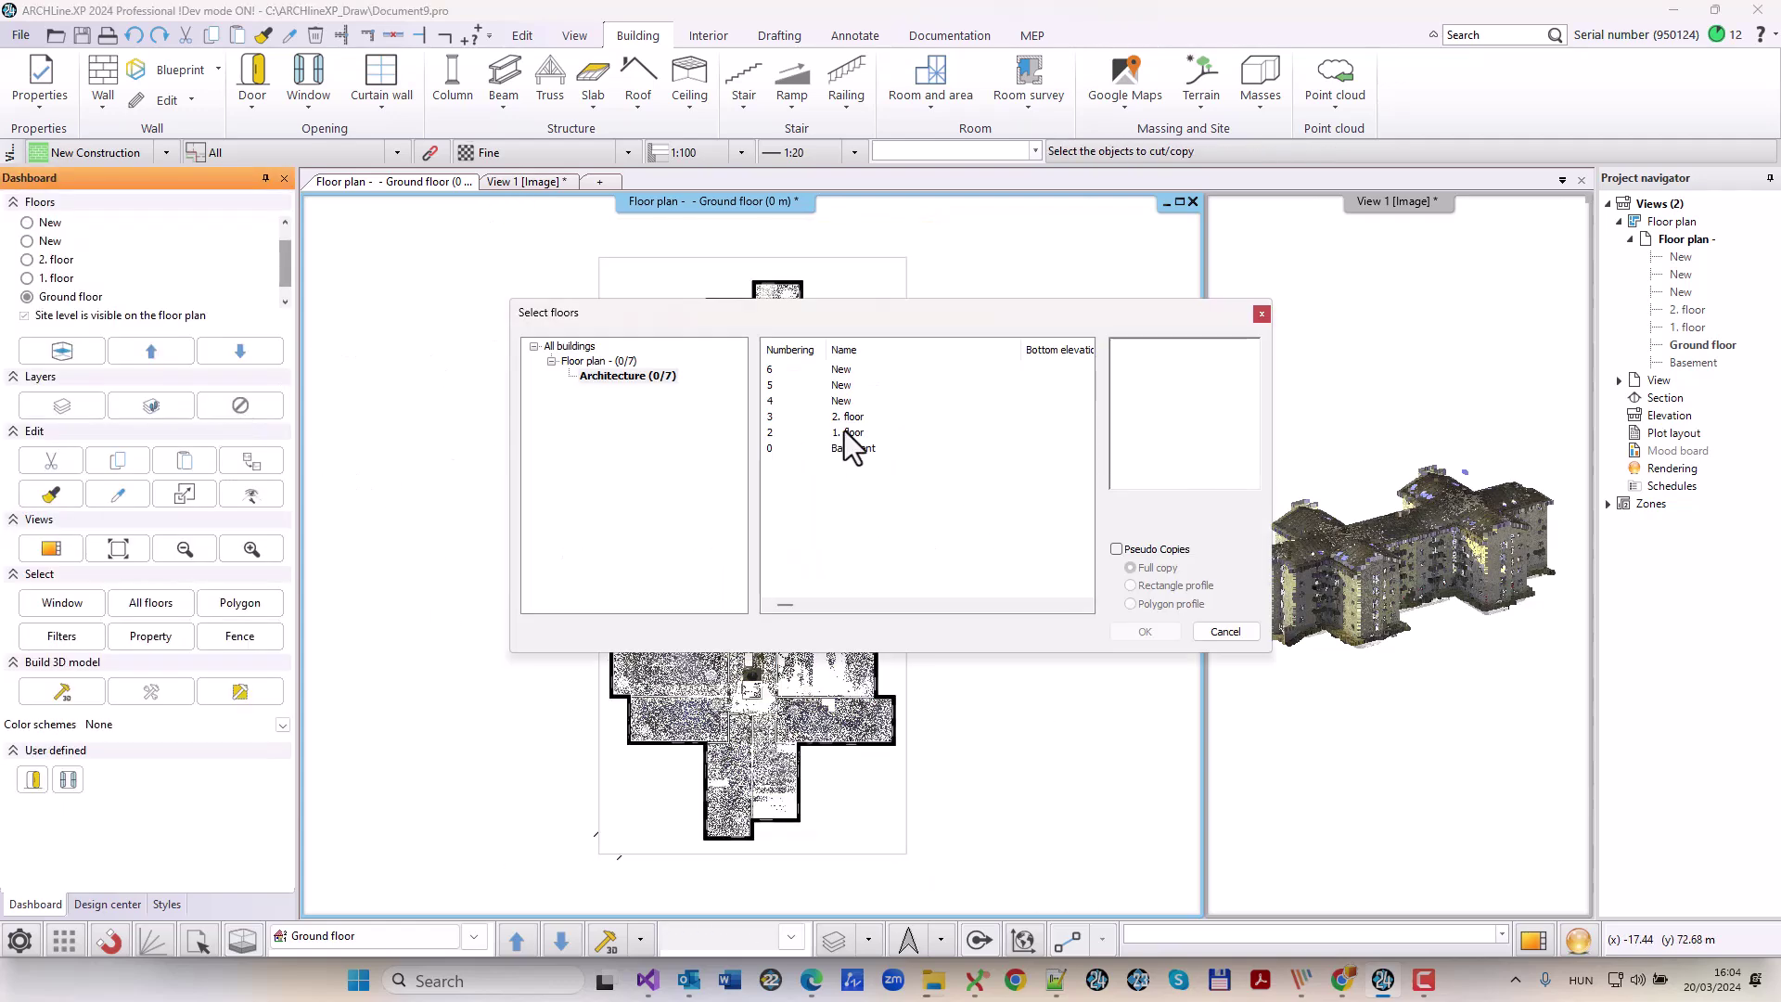
pyautogui.moveTo(846, 432); pyautogui.dragTo(845, 395)
pyautogui.click(1150, 631)
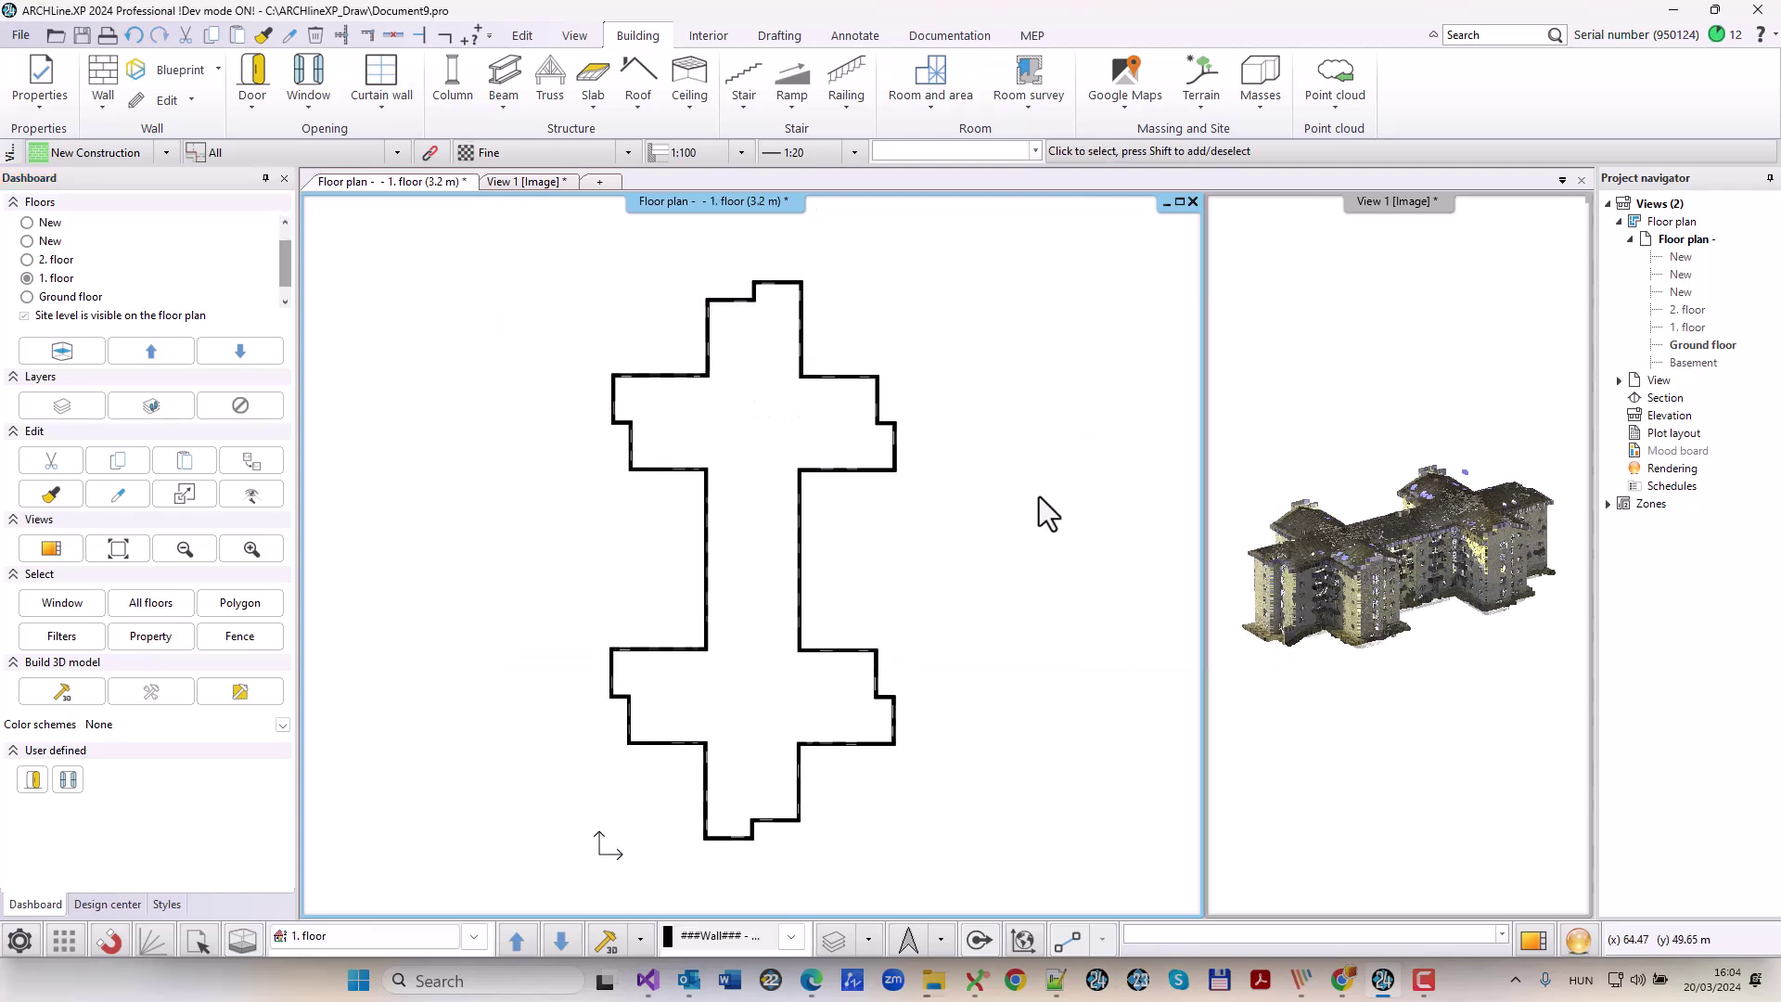
# Enable the point cloud filters in the 3D view, examine the stacked floors, and return to the floor plan.
pyautogui.click(1465, 655)
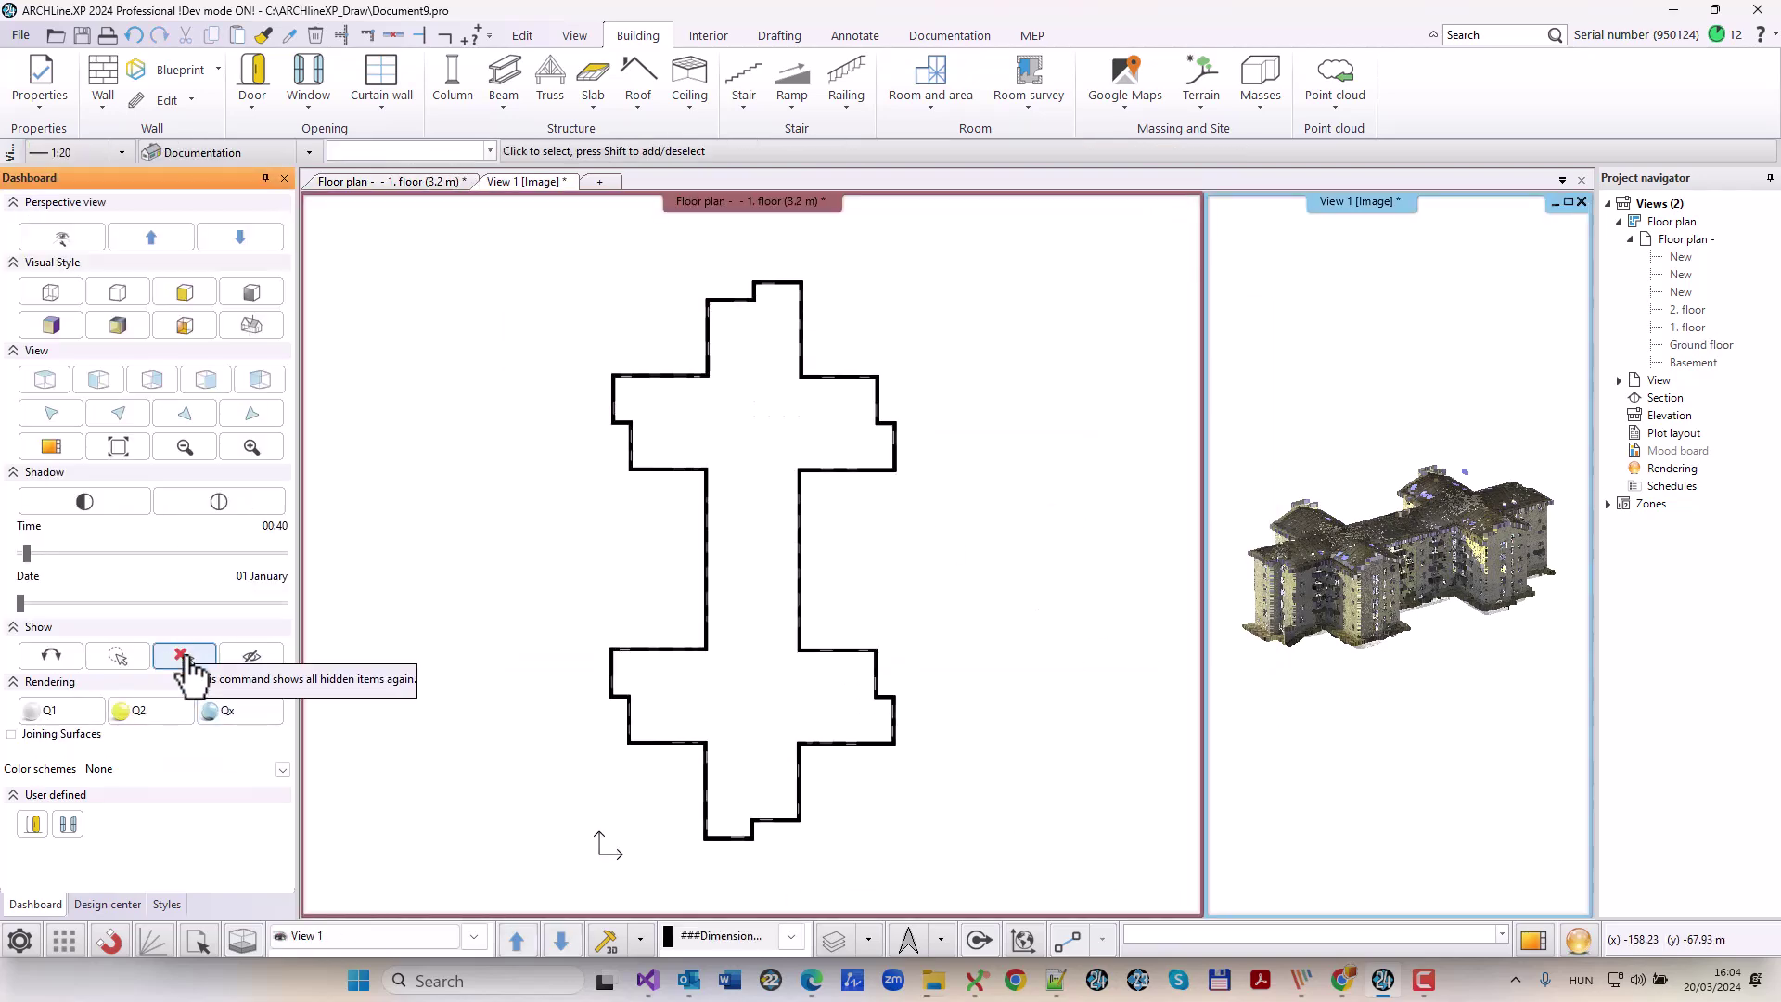
pyautogui.click(1333, 97)
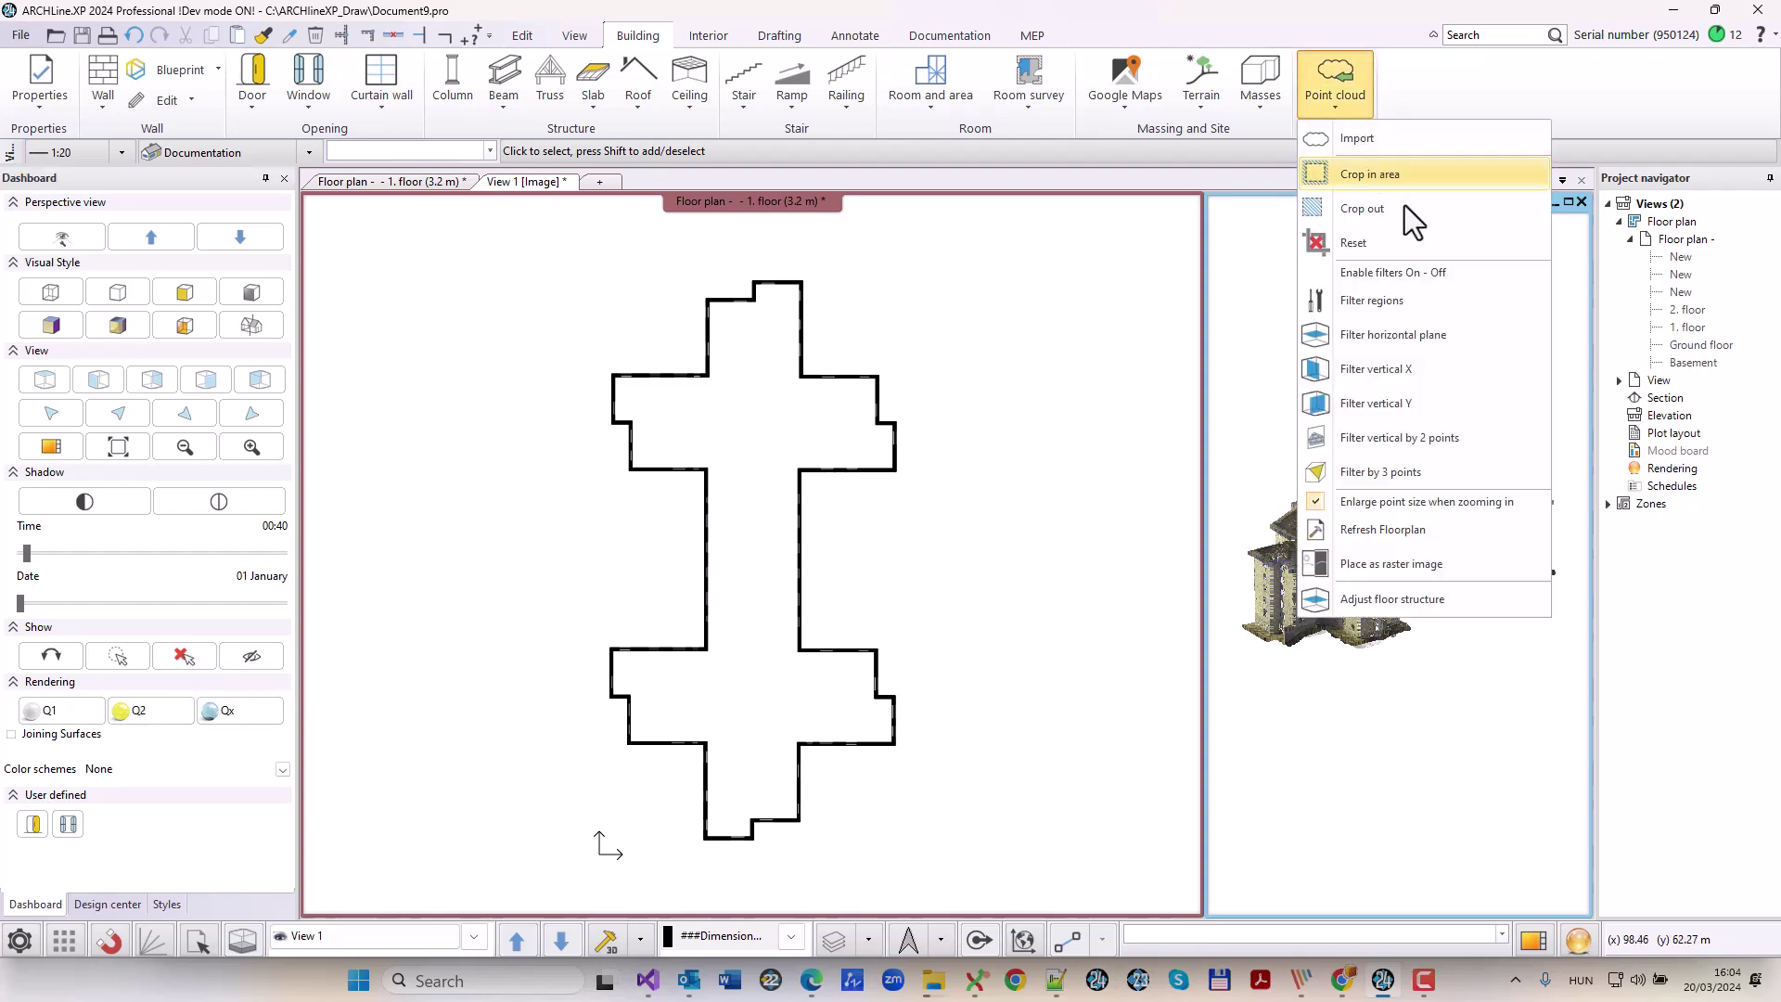
pyautogui.click(1445, 273)
pyautogui.scroll(3, 1385, 614)
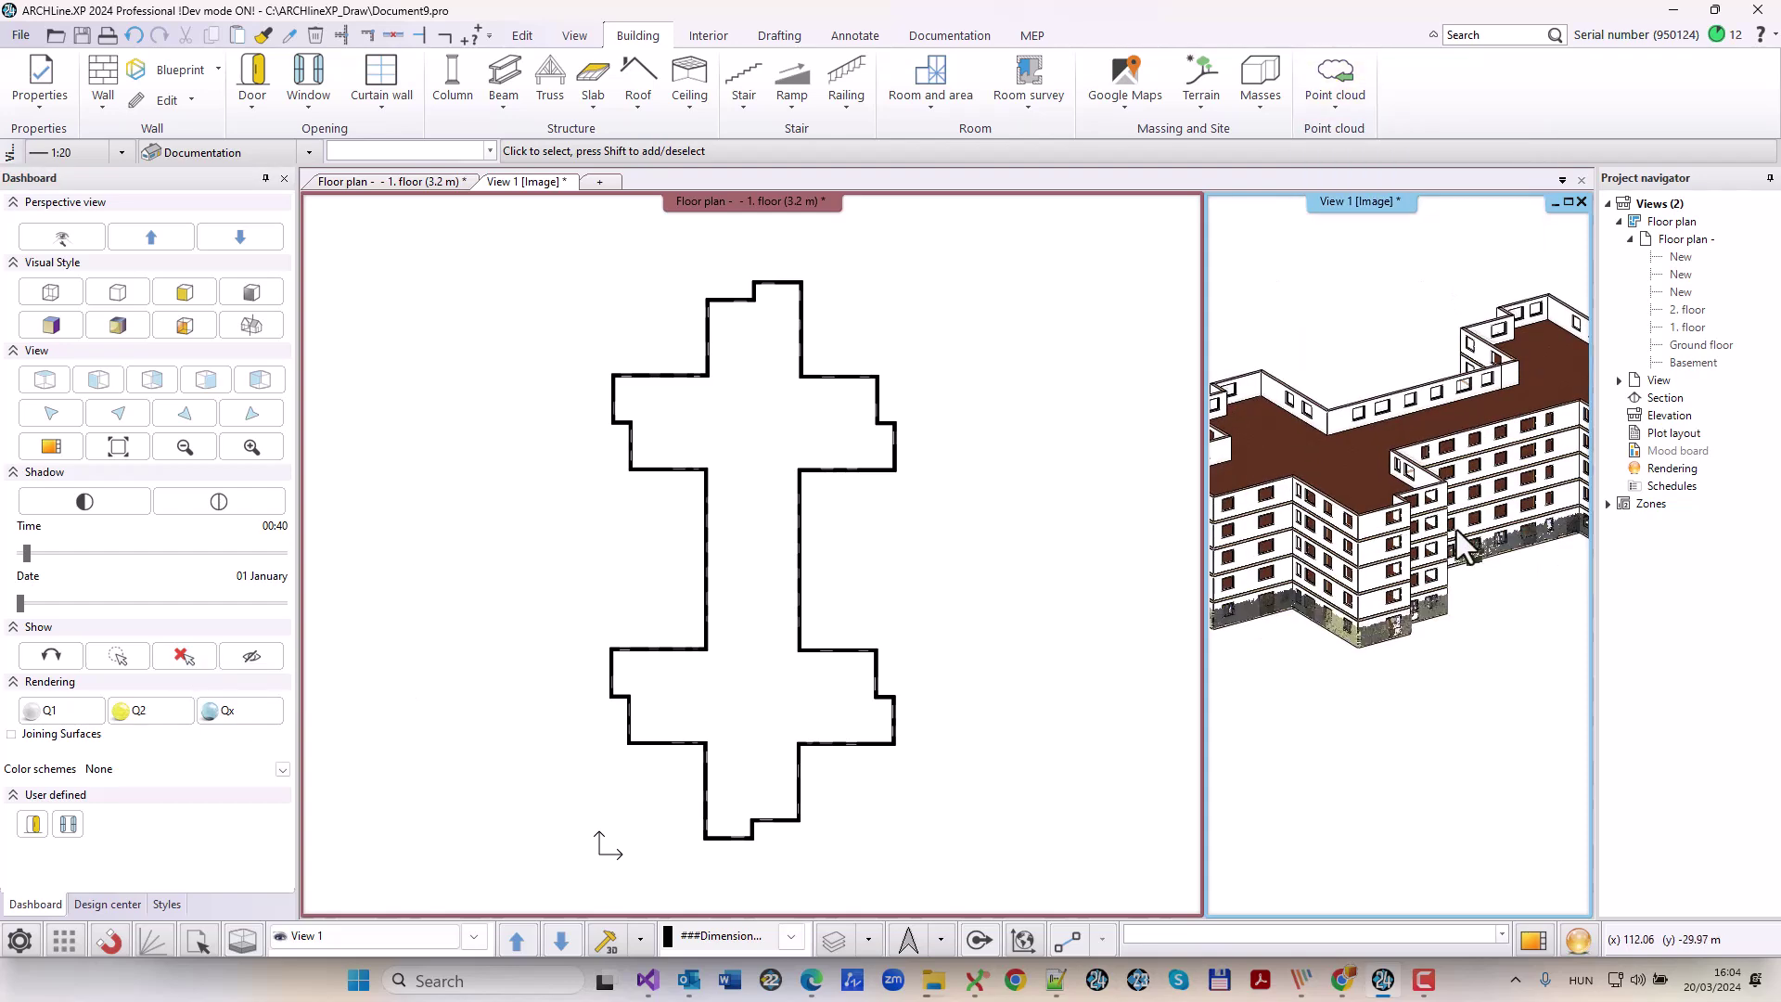
pyautogui.scroll(-3, 1475, 501)
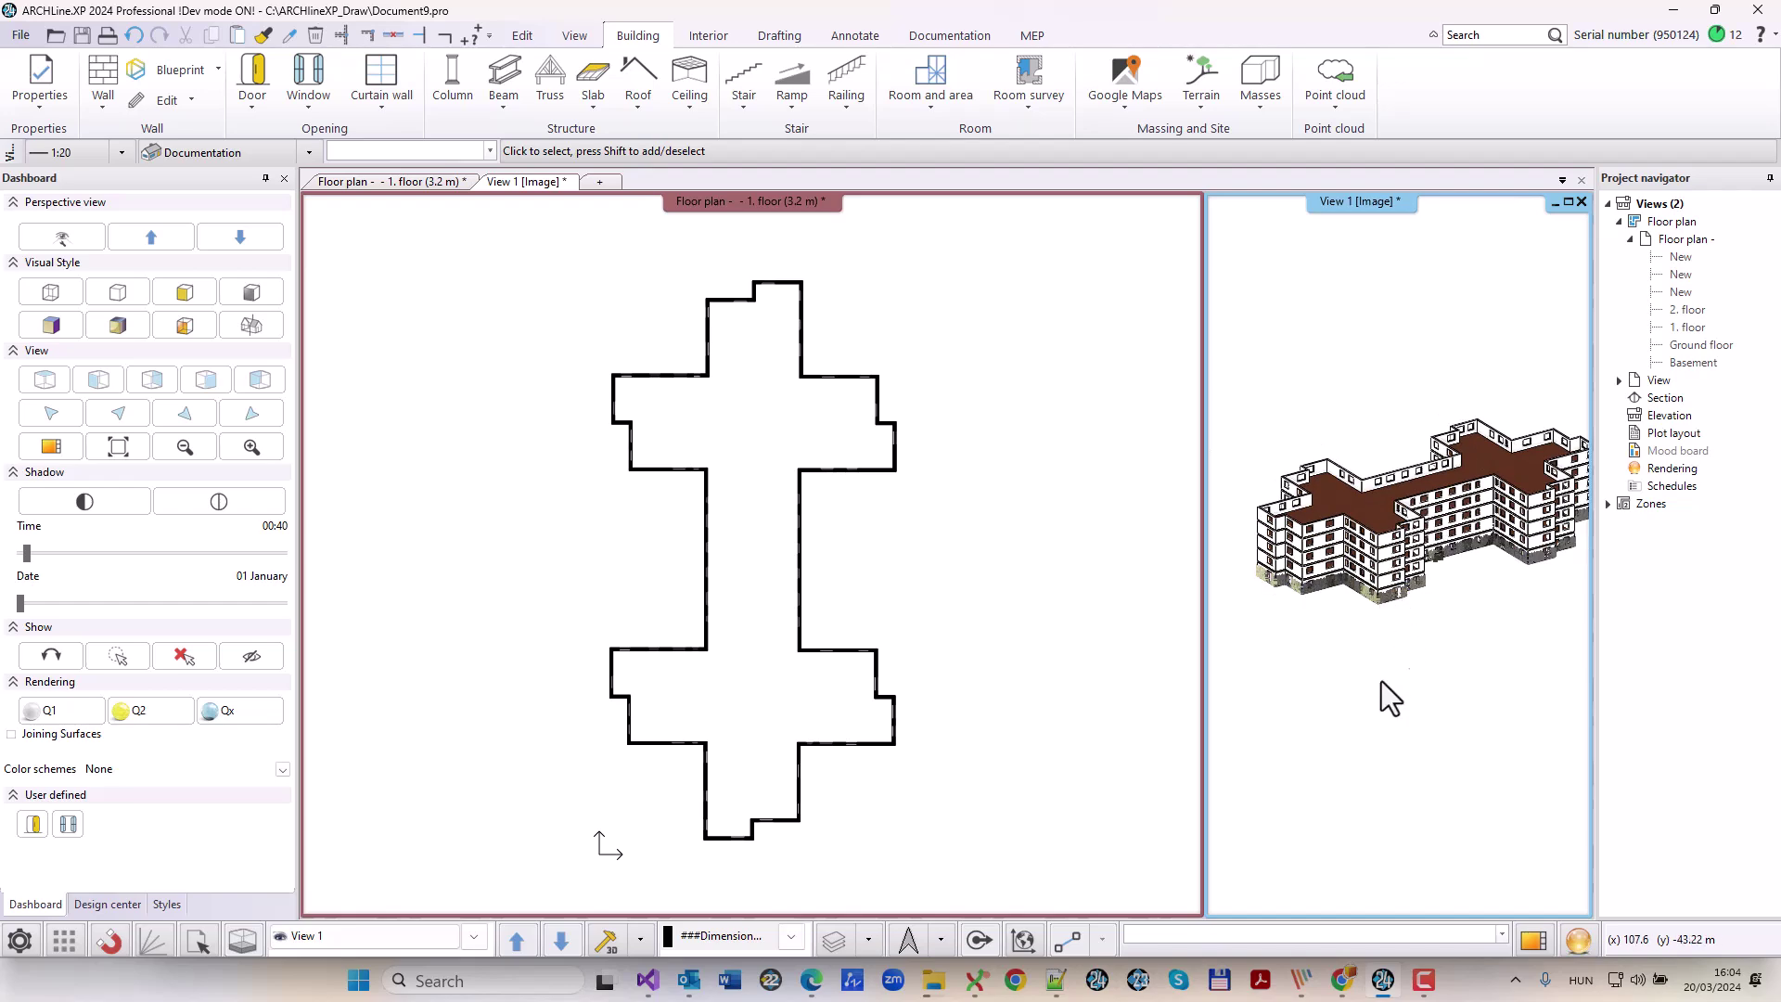
pyautogui.click(1043, 566)
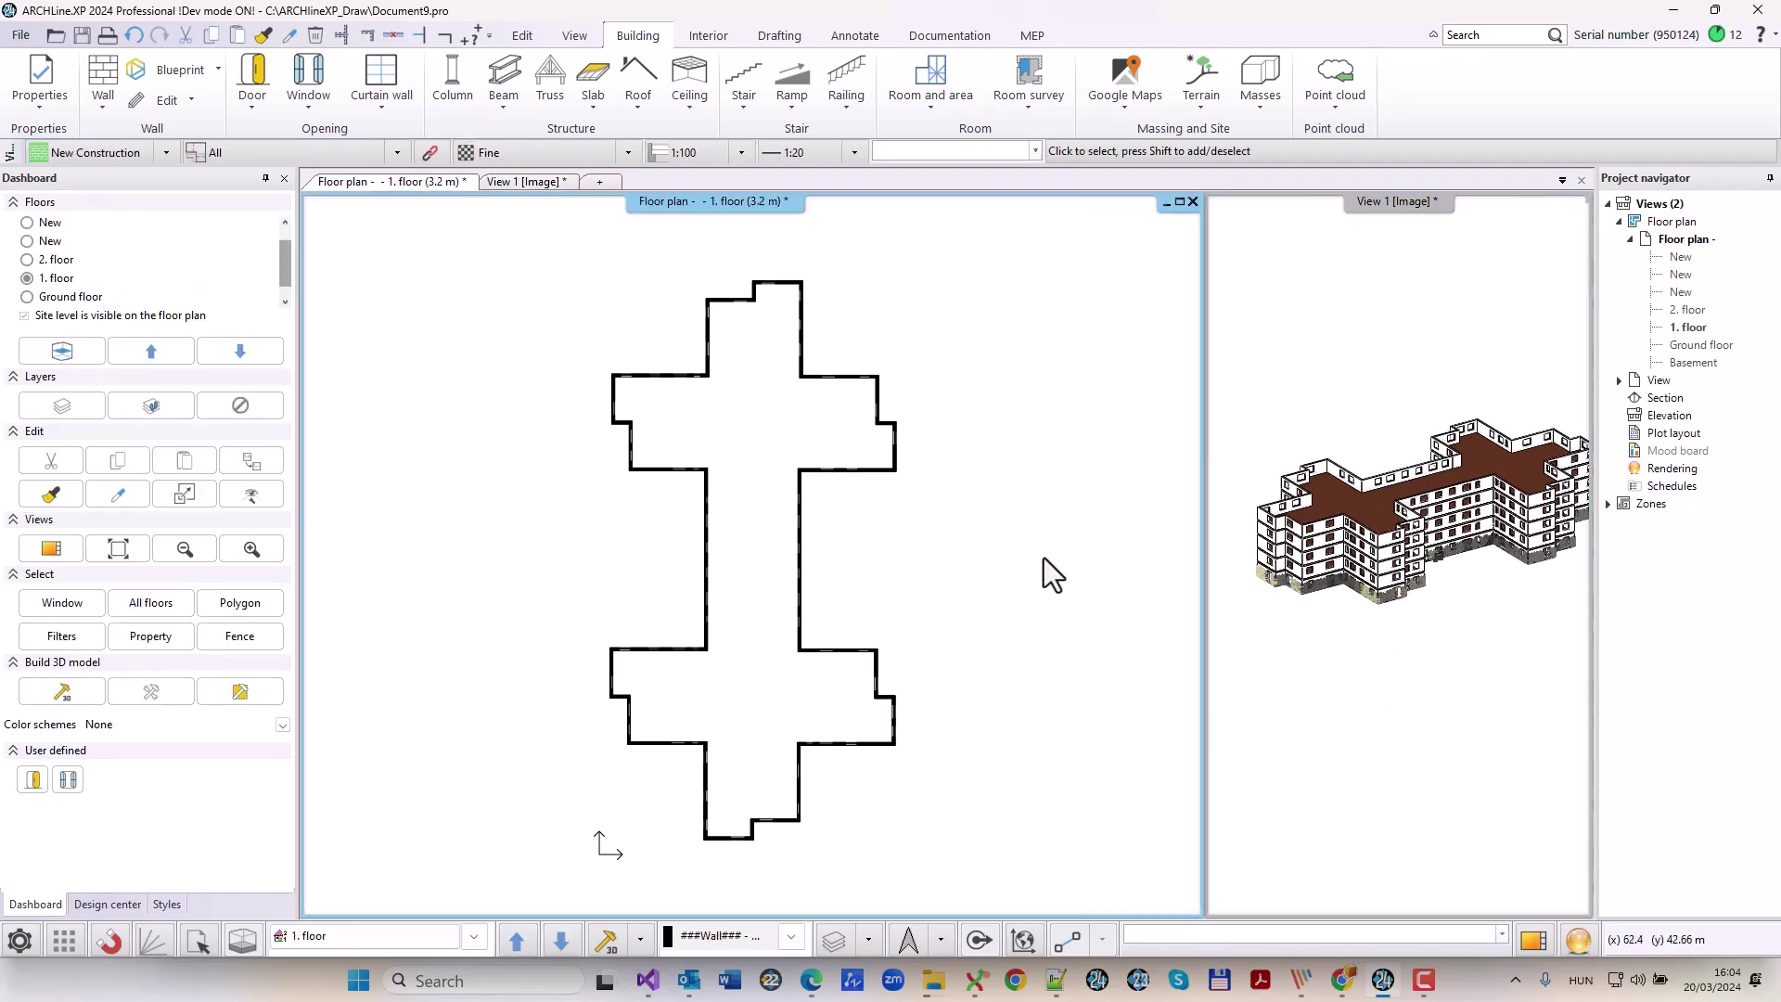
# Turn the point cloud filters off again in the 3D view.
pyautogui.click(1382, 202)
pyautogui.click(1335, 79)
pyautogui.click(1388, 272)
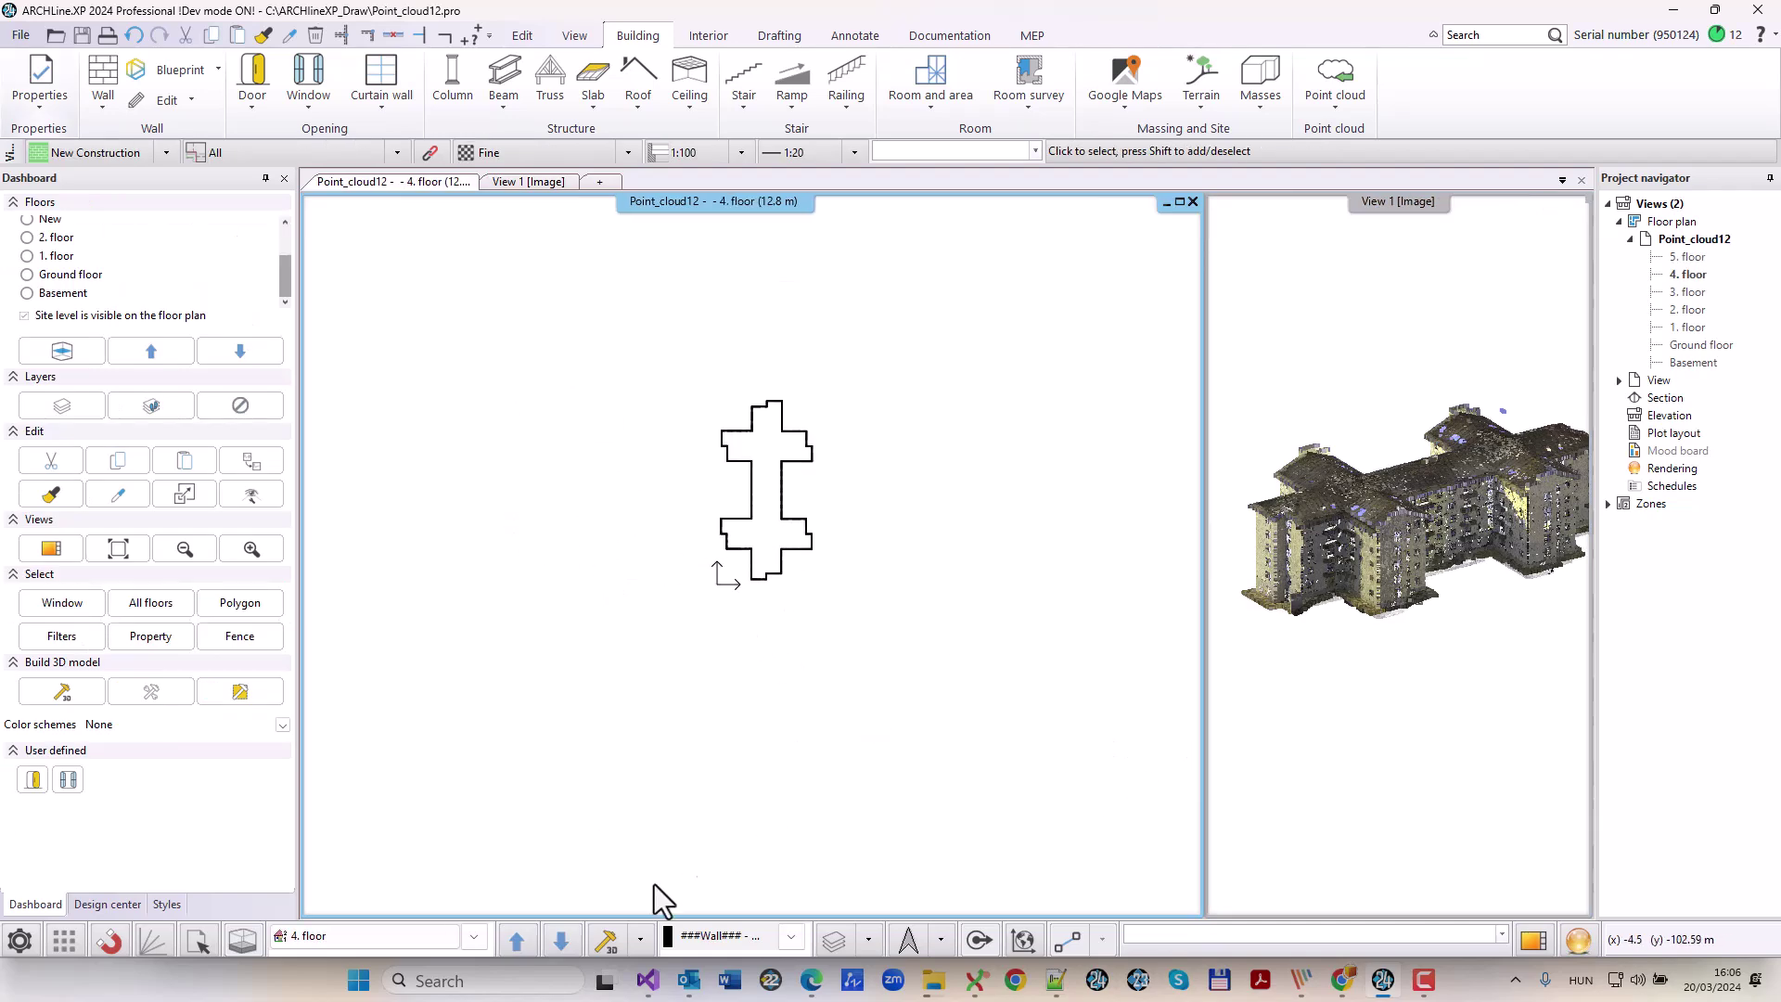
# Create a 42° roof by the walls over the whole 4. floor outline in the "Complex roof with tiling layer only" style.
pyautogui.click(636, 83)
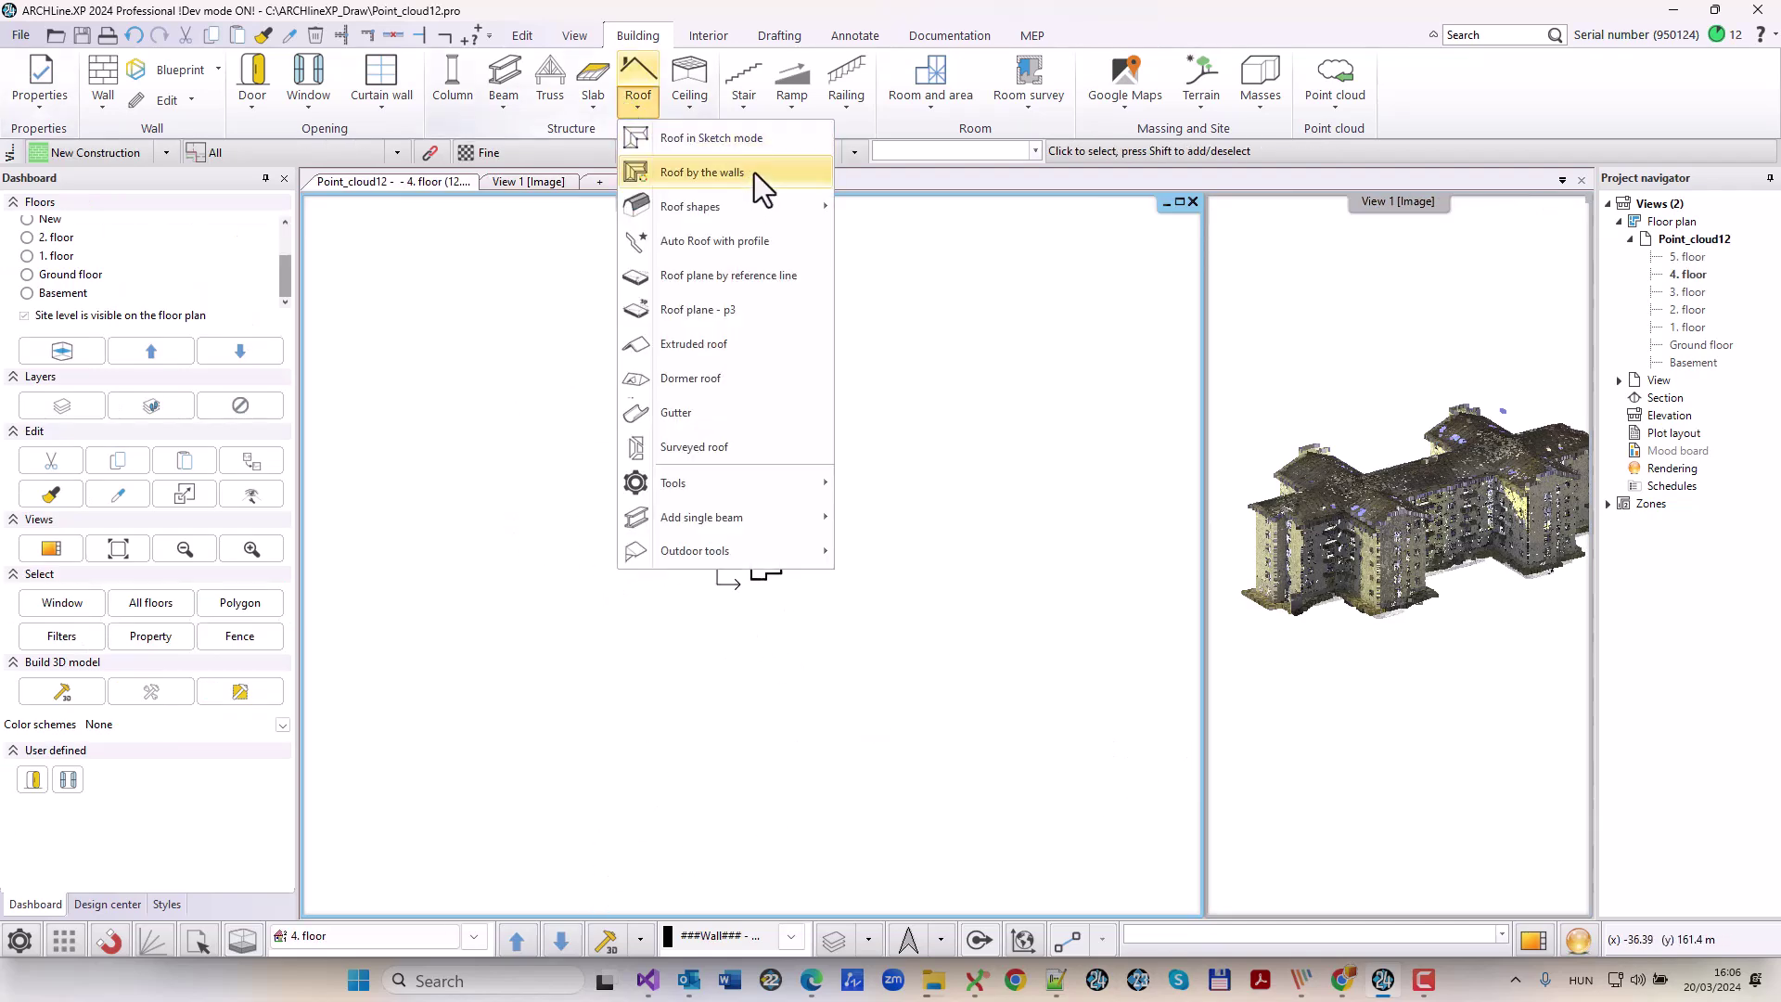
pyautogui.click(754, 172)
pyautogui.click(689, 360)
pyautogui.click(874, 660)
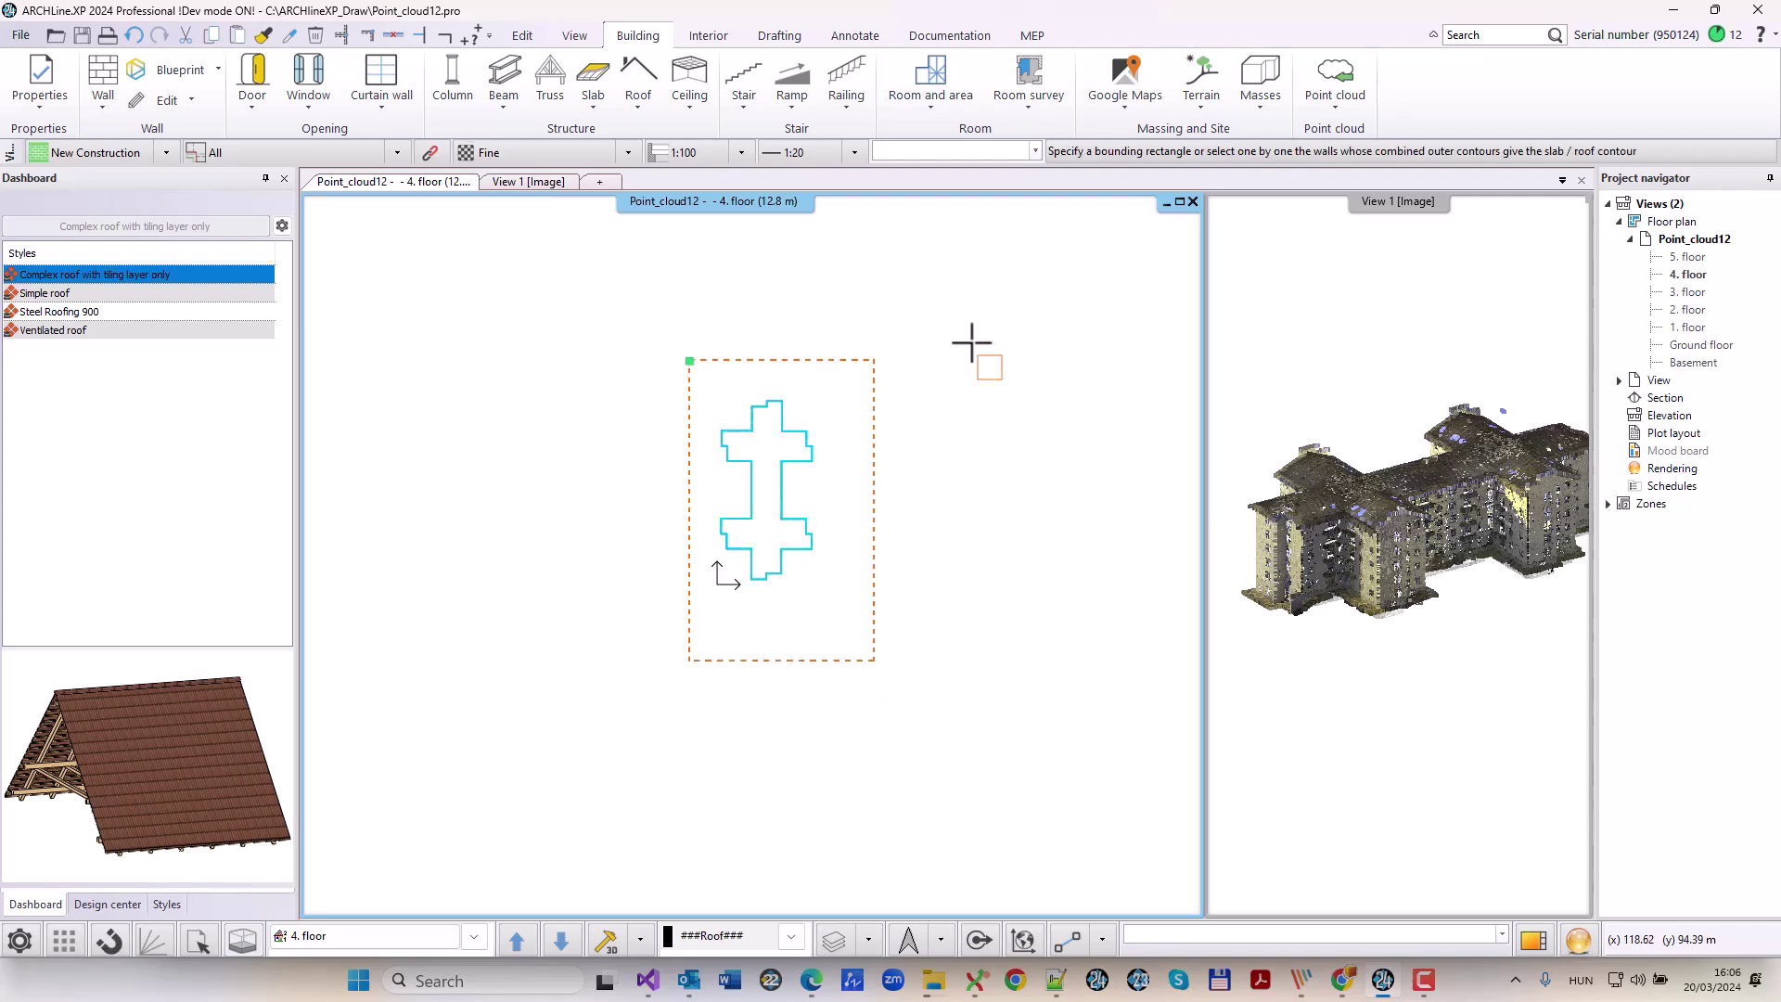
pyautogui.rightClick(1028, 560)
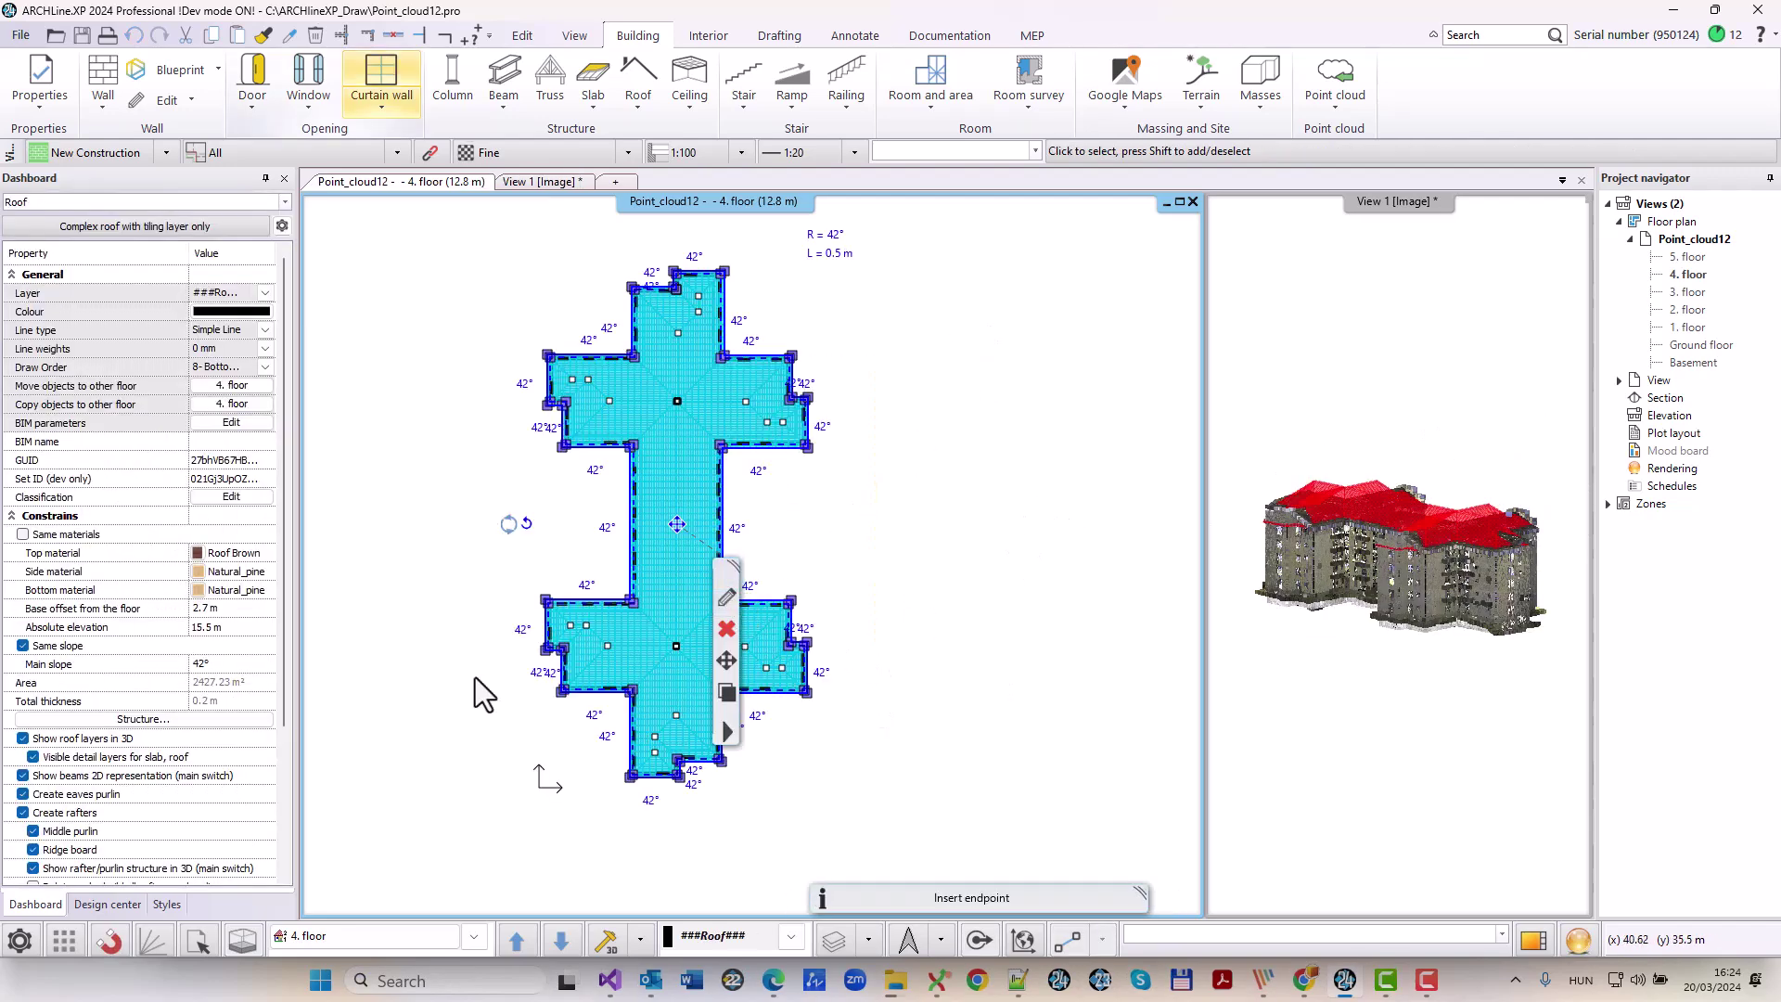
# Switch off the roof's eaves purlin, rafters, rafter/purlin 3D structure and battens, and deselect the roof.
pyautogui.scroll(-2, 193, 753)
pyautogui.click(23, 701)
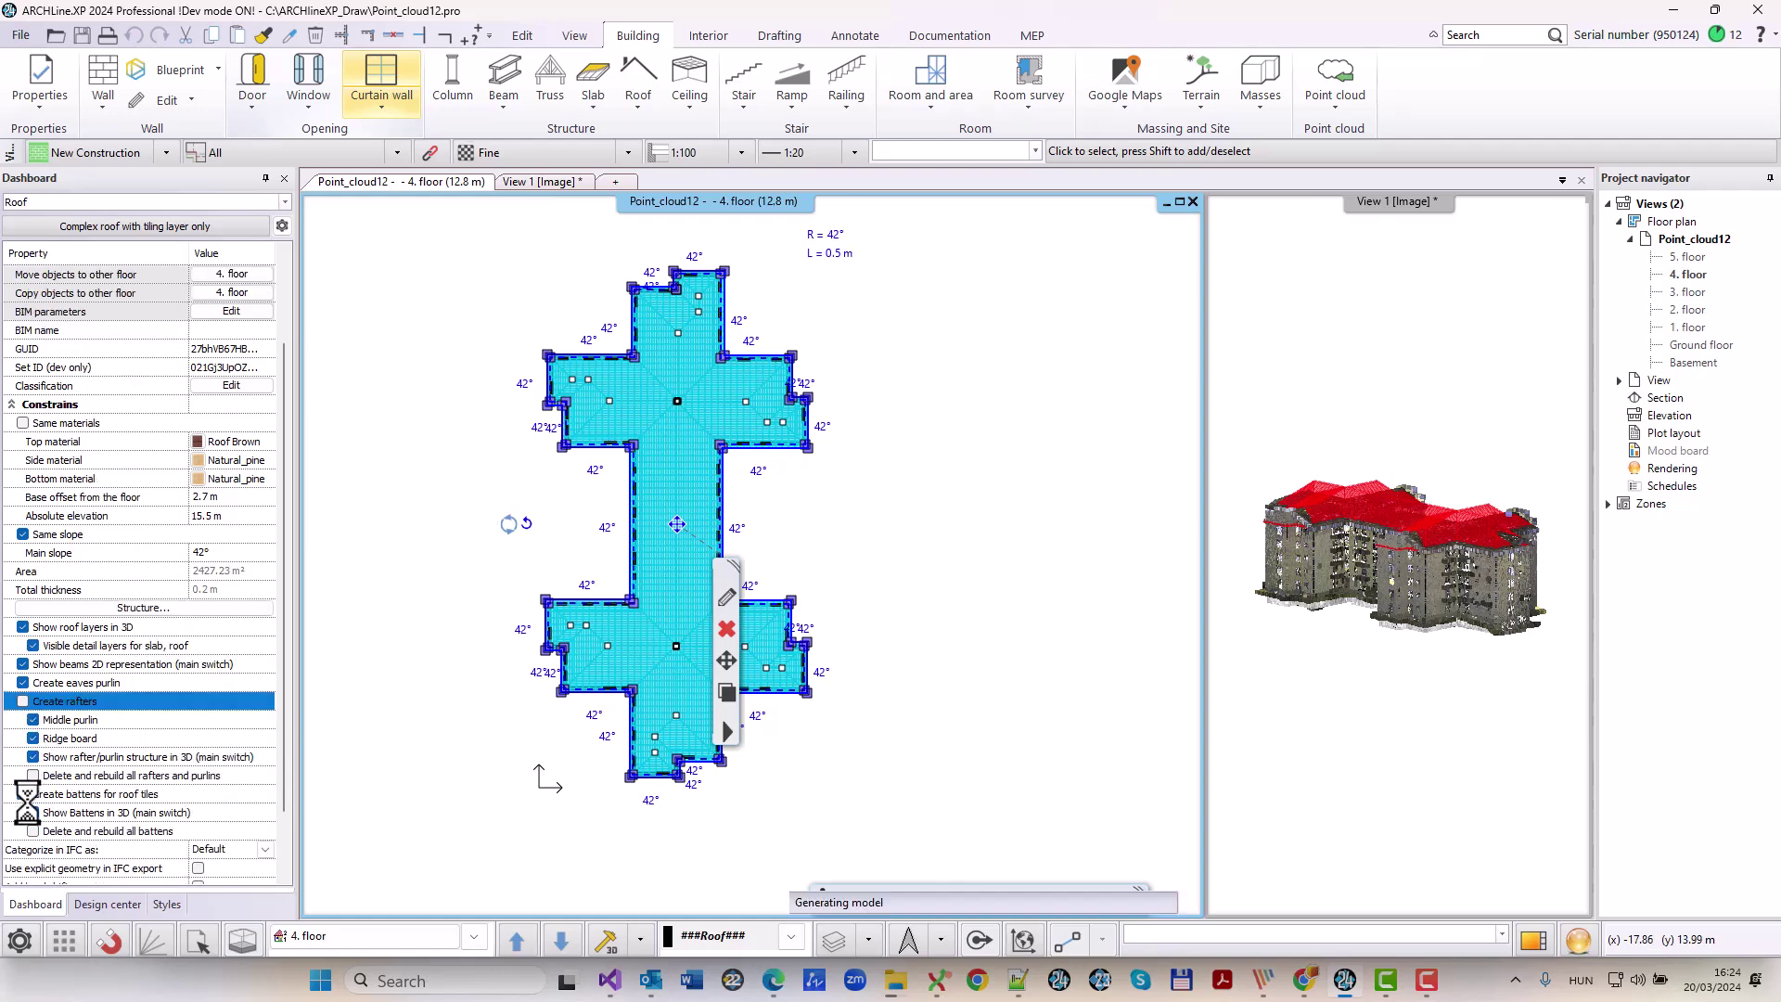
pyautogui.click(32, 757)
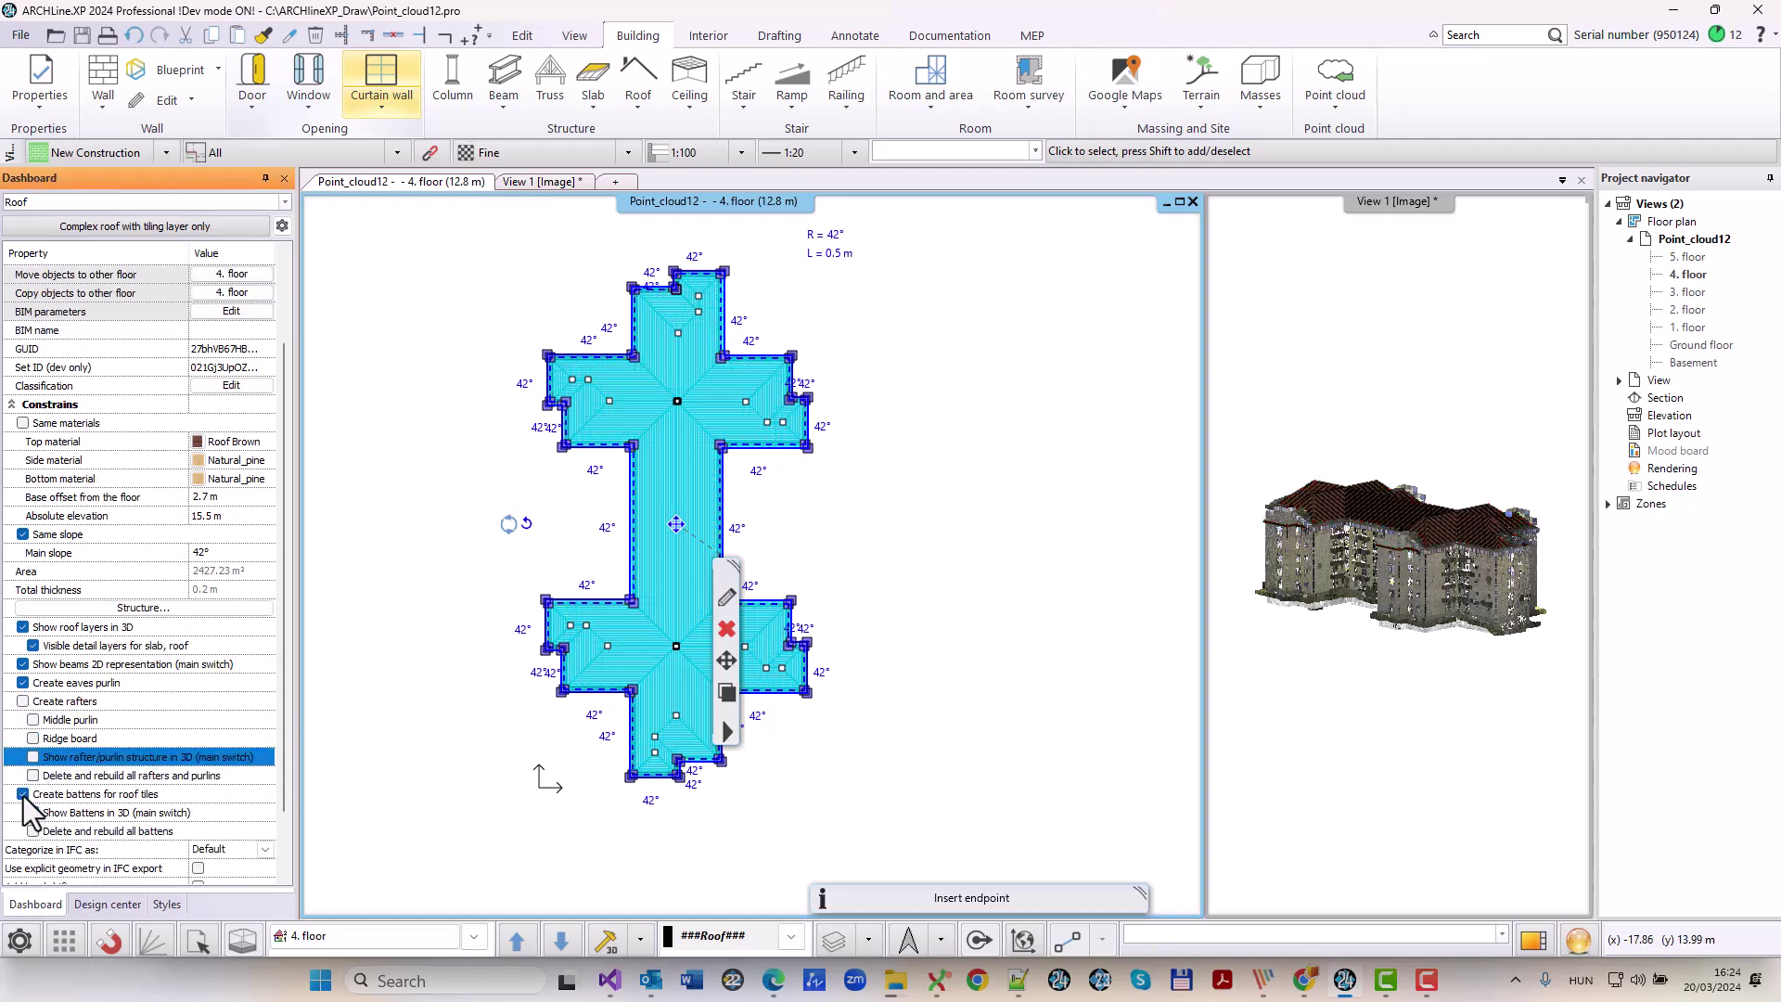
pyautogui.click(23, 794)
pyautogui.click(32, 814)
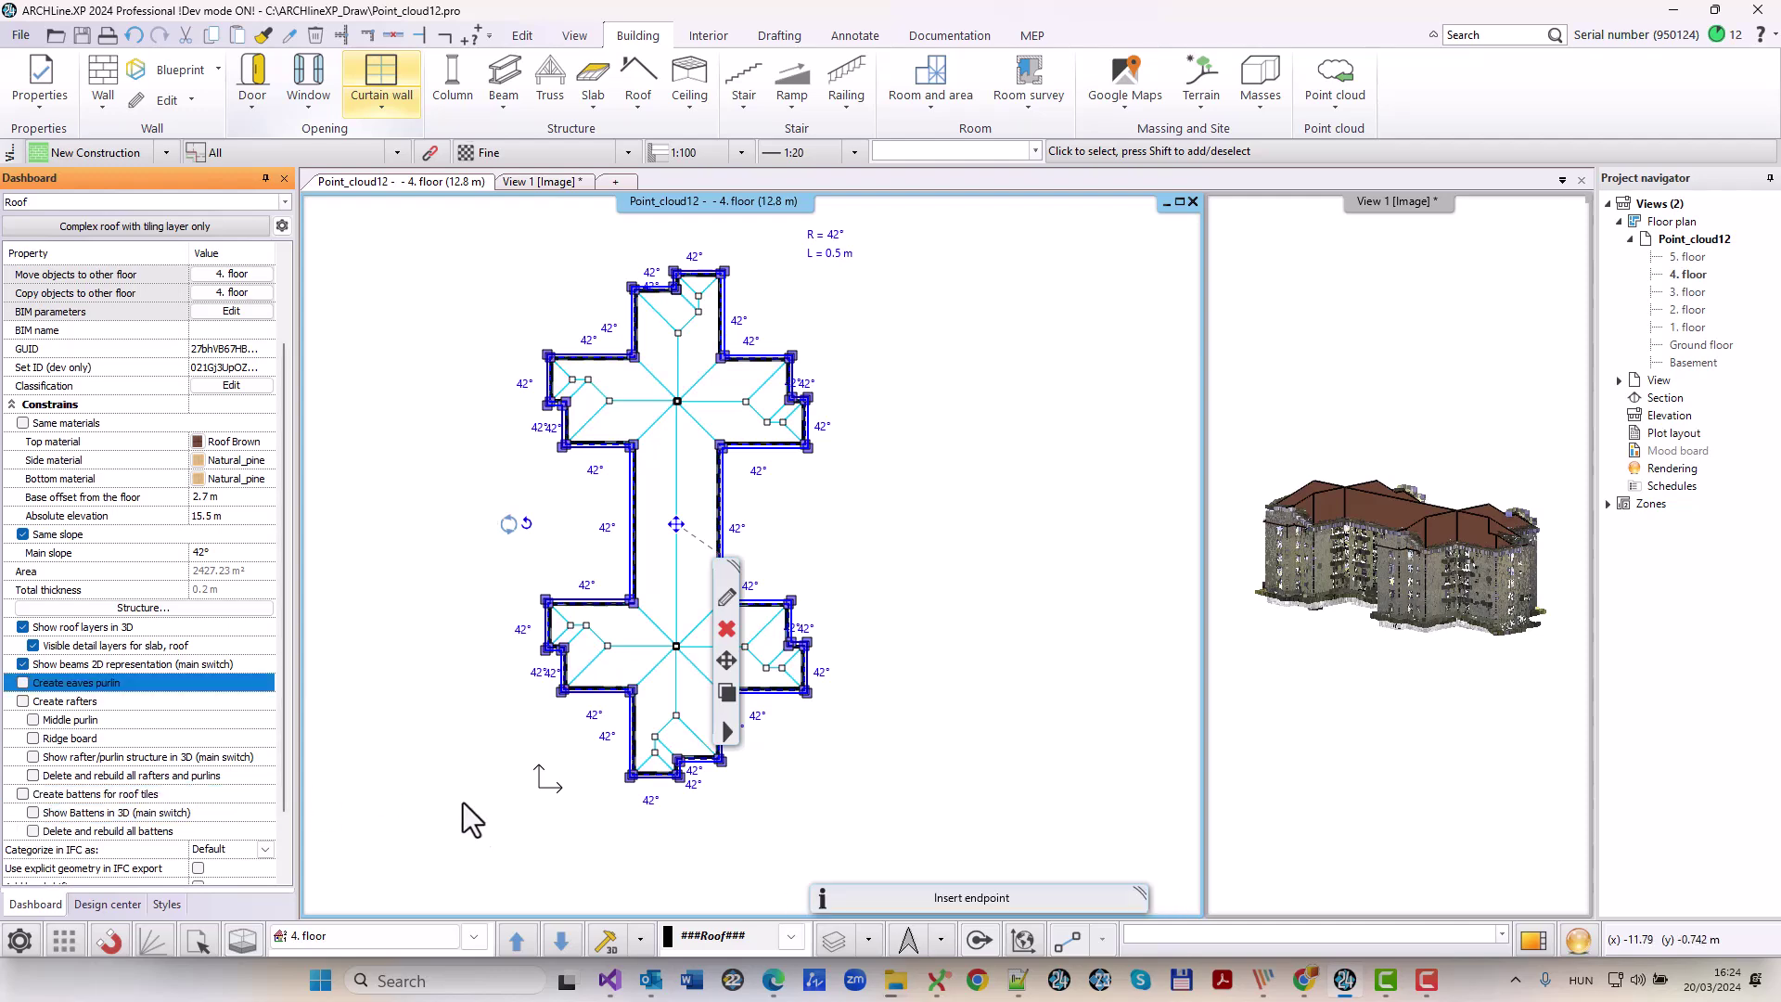
pyautogui.click(809, 506)
# Set the roof slope to 90° on the outer edge of the upper-right wing.
pyautogui.scroll(3, 794, 465)
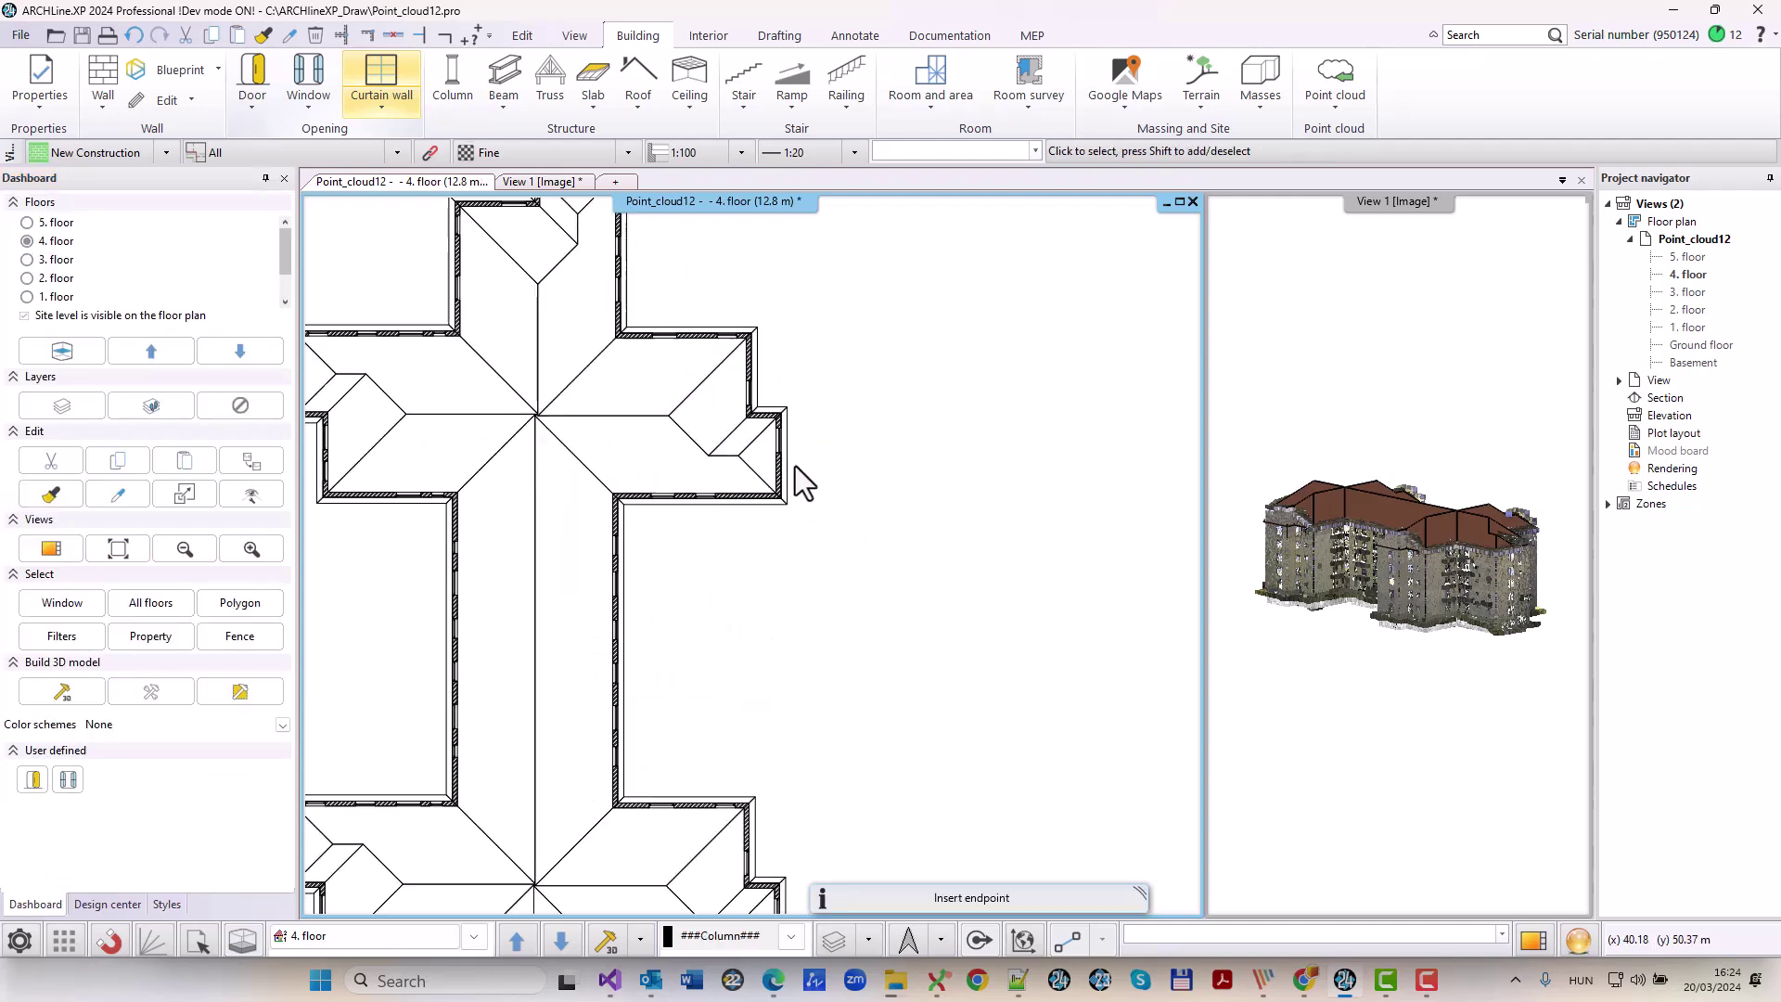
pyautogui.click(687, 442)
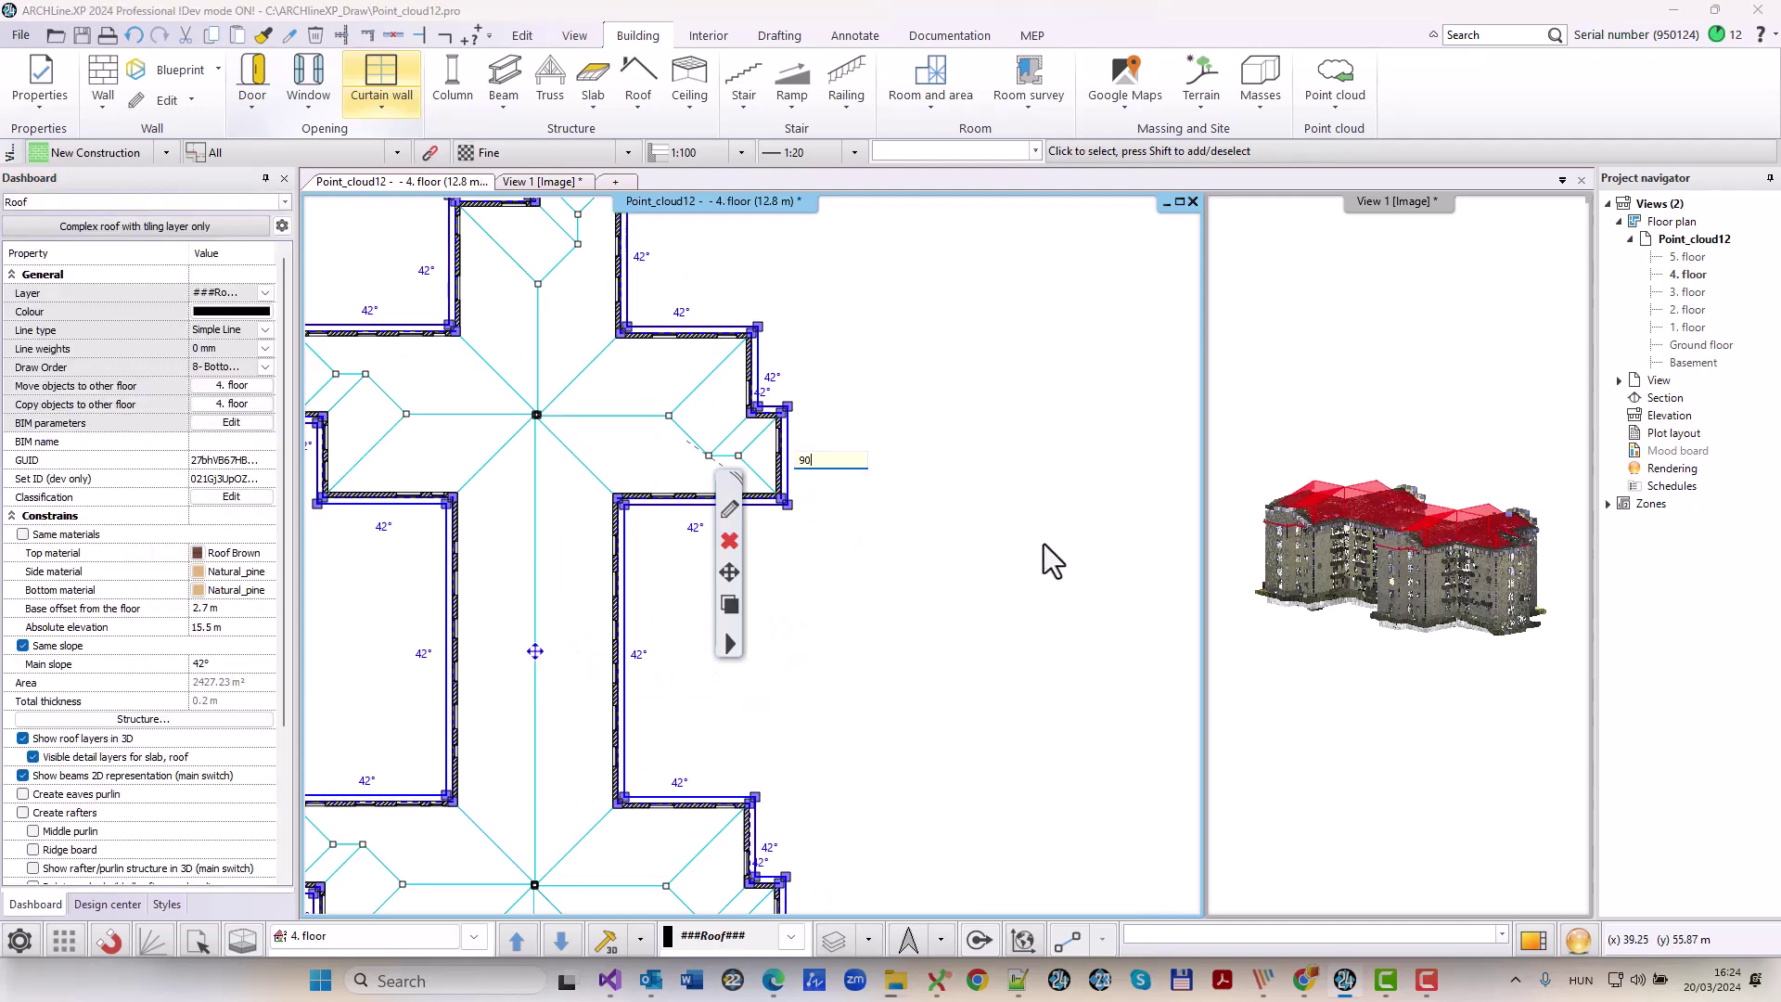
pyautogui.click(859, 562)
pyautogui.moveTo(859, 562); pyautogui.dragTo(931, 275, button='middle')
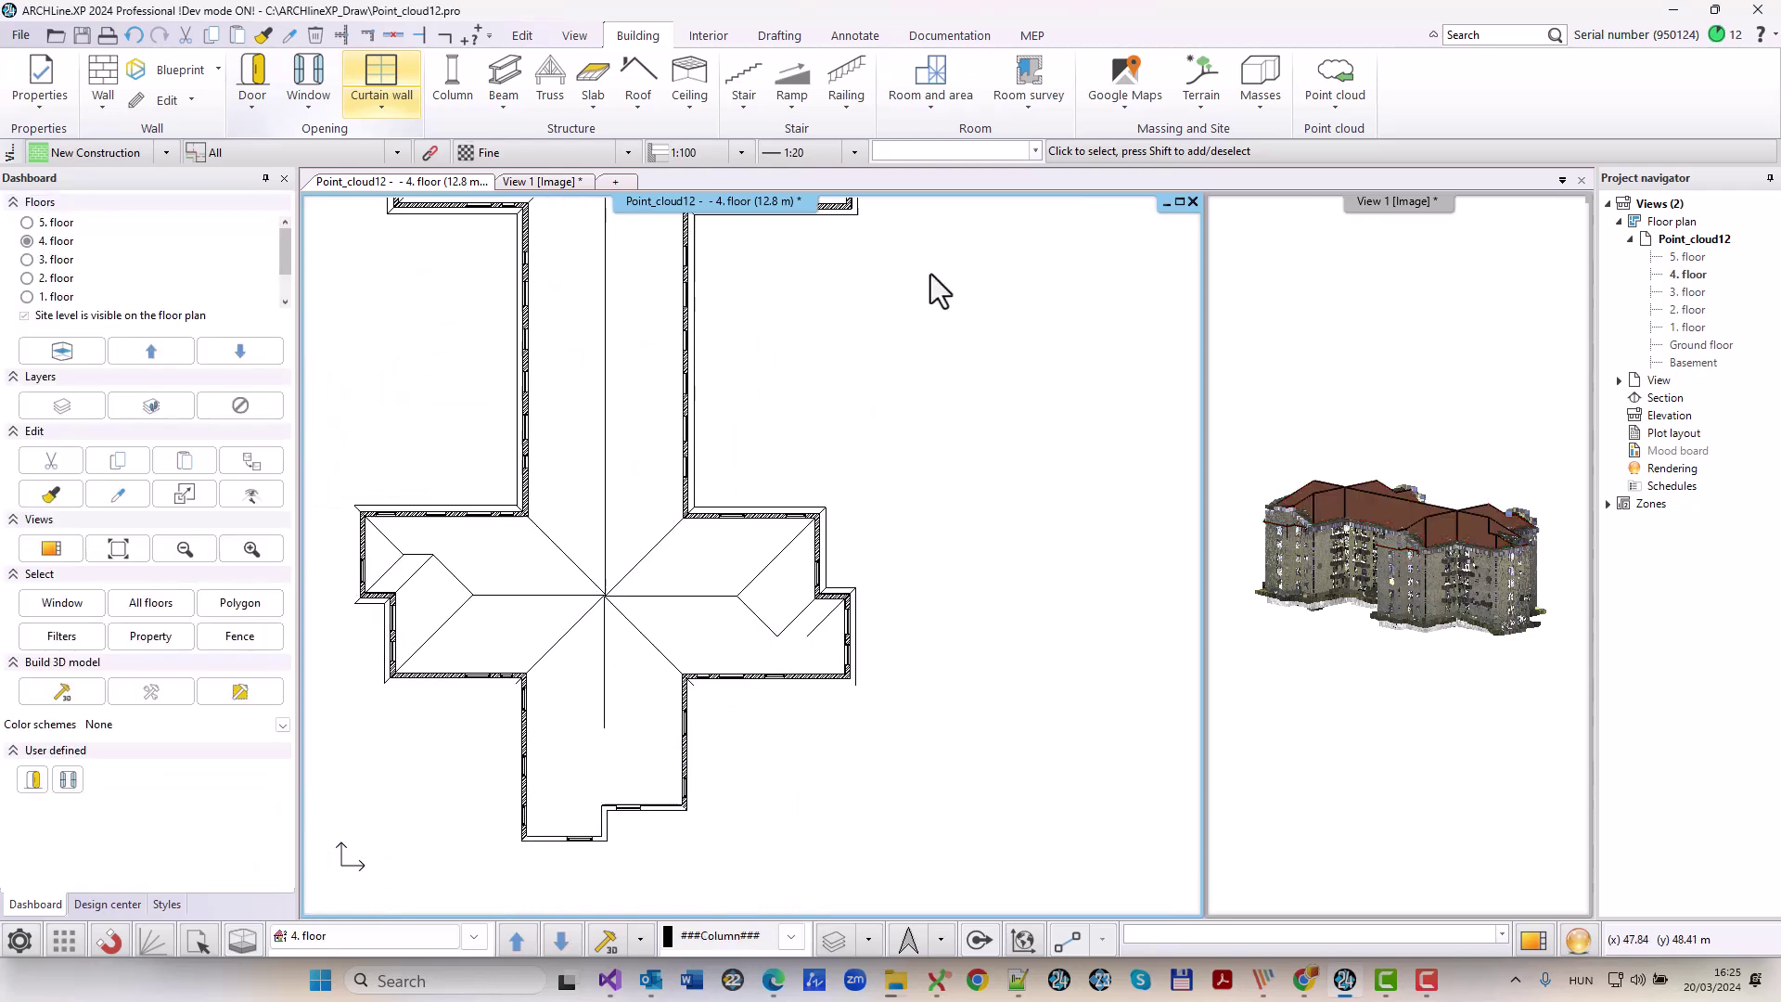
# Set the roof slope to 90° on the outer edges of the lower-right wing and the bottom wing.
pyautogui.click(851, 652)
pyautogui.click(855, 654)
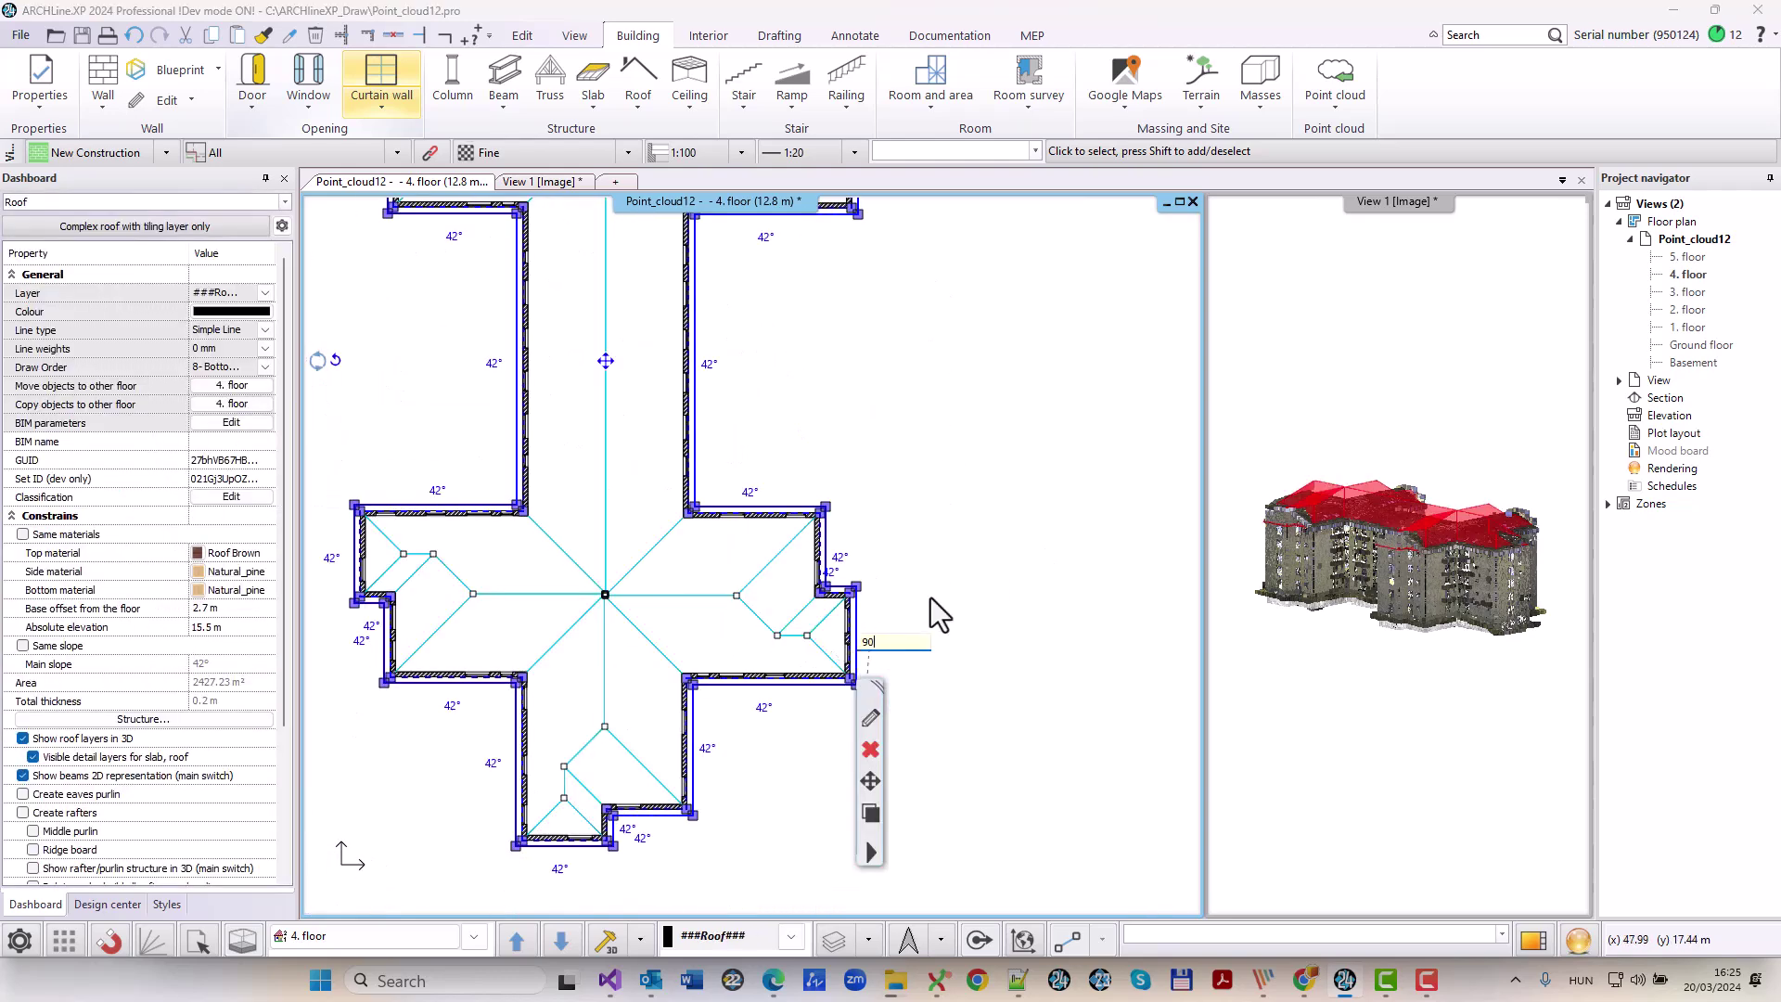
pyautogui.click(558, 812)
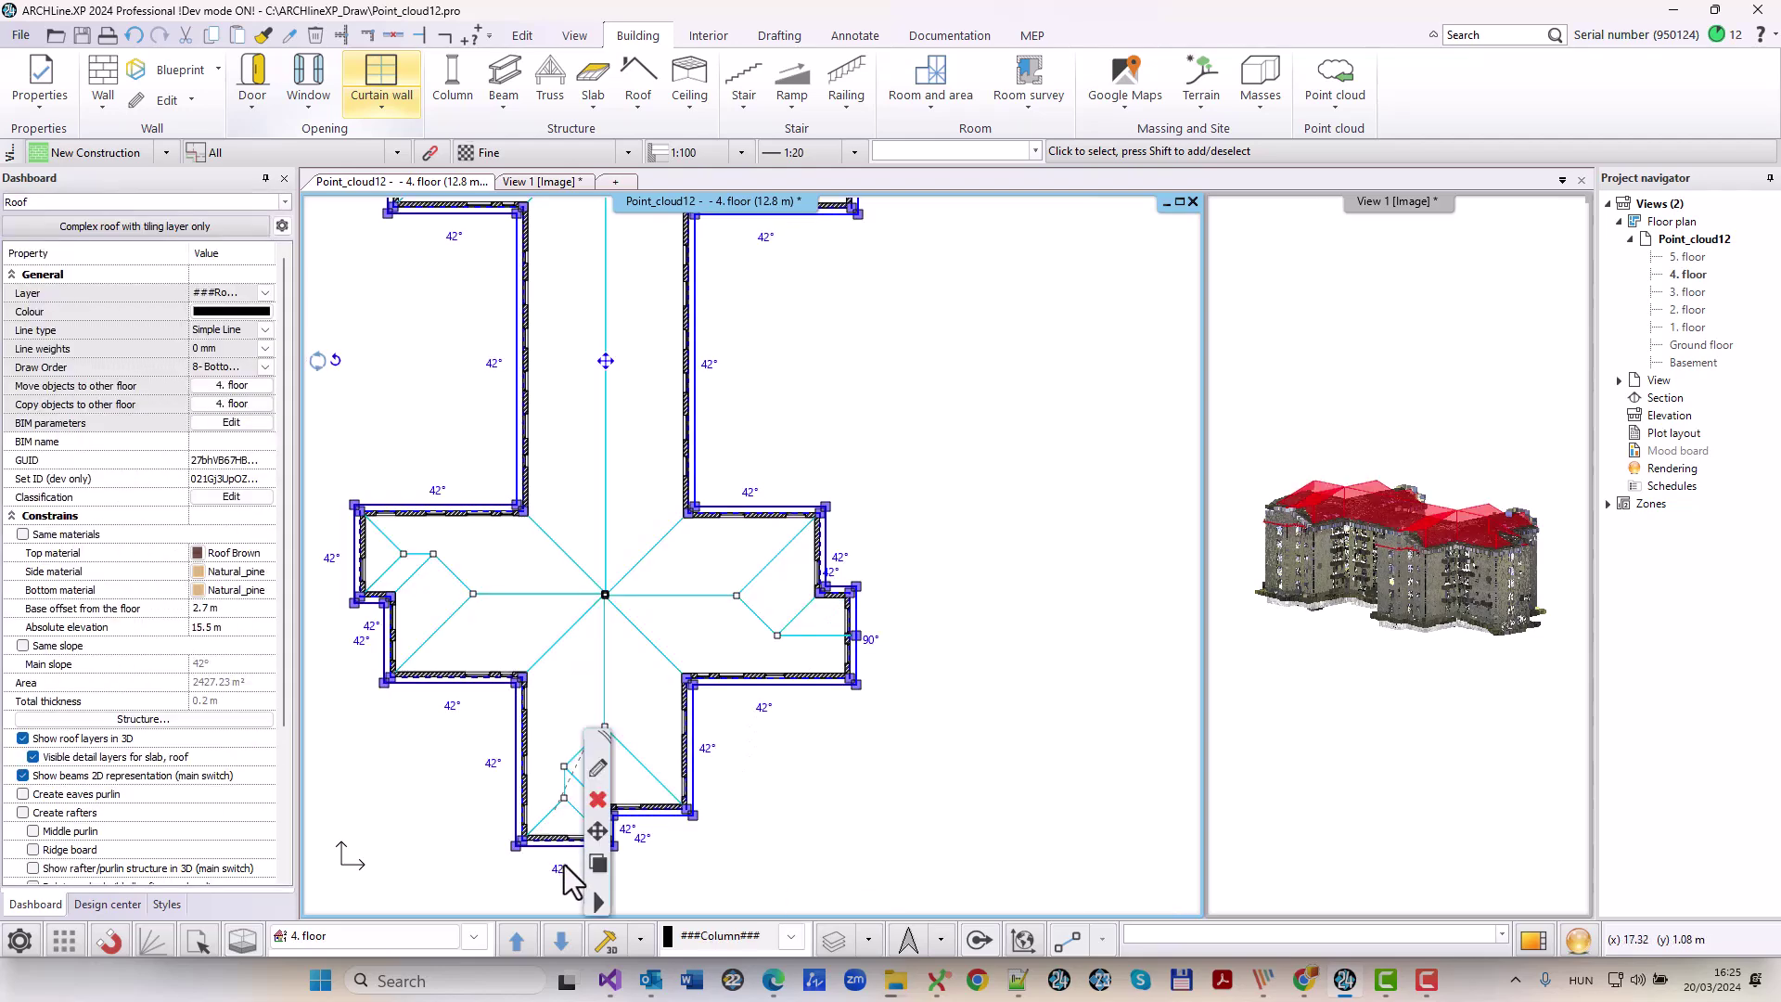
pyautogui.click(1085, 793)
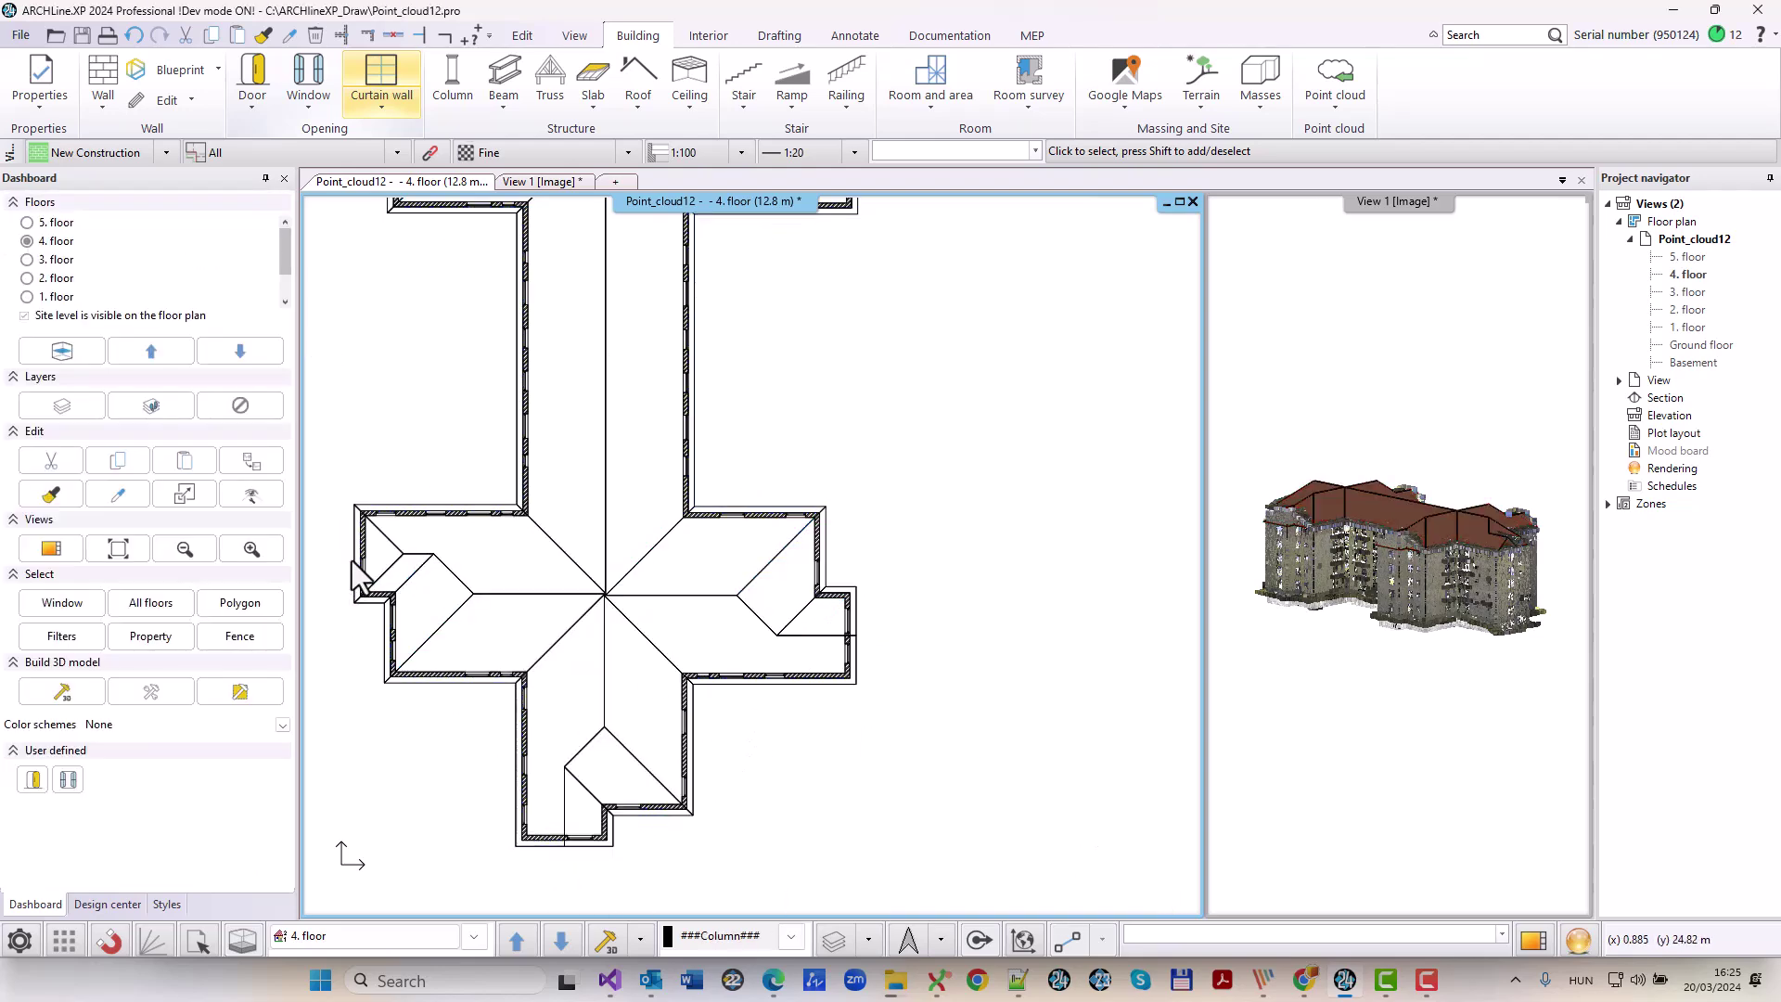
# Set the roof slope to 90° on the outer edges of the two left wings and the top wing.
pyautogui.click(354, 568)
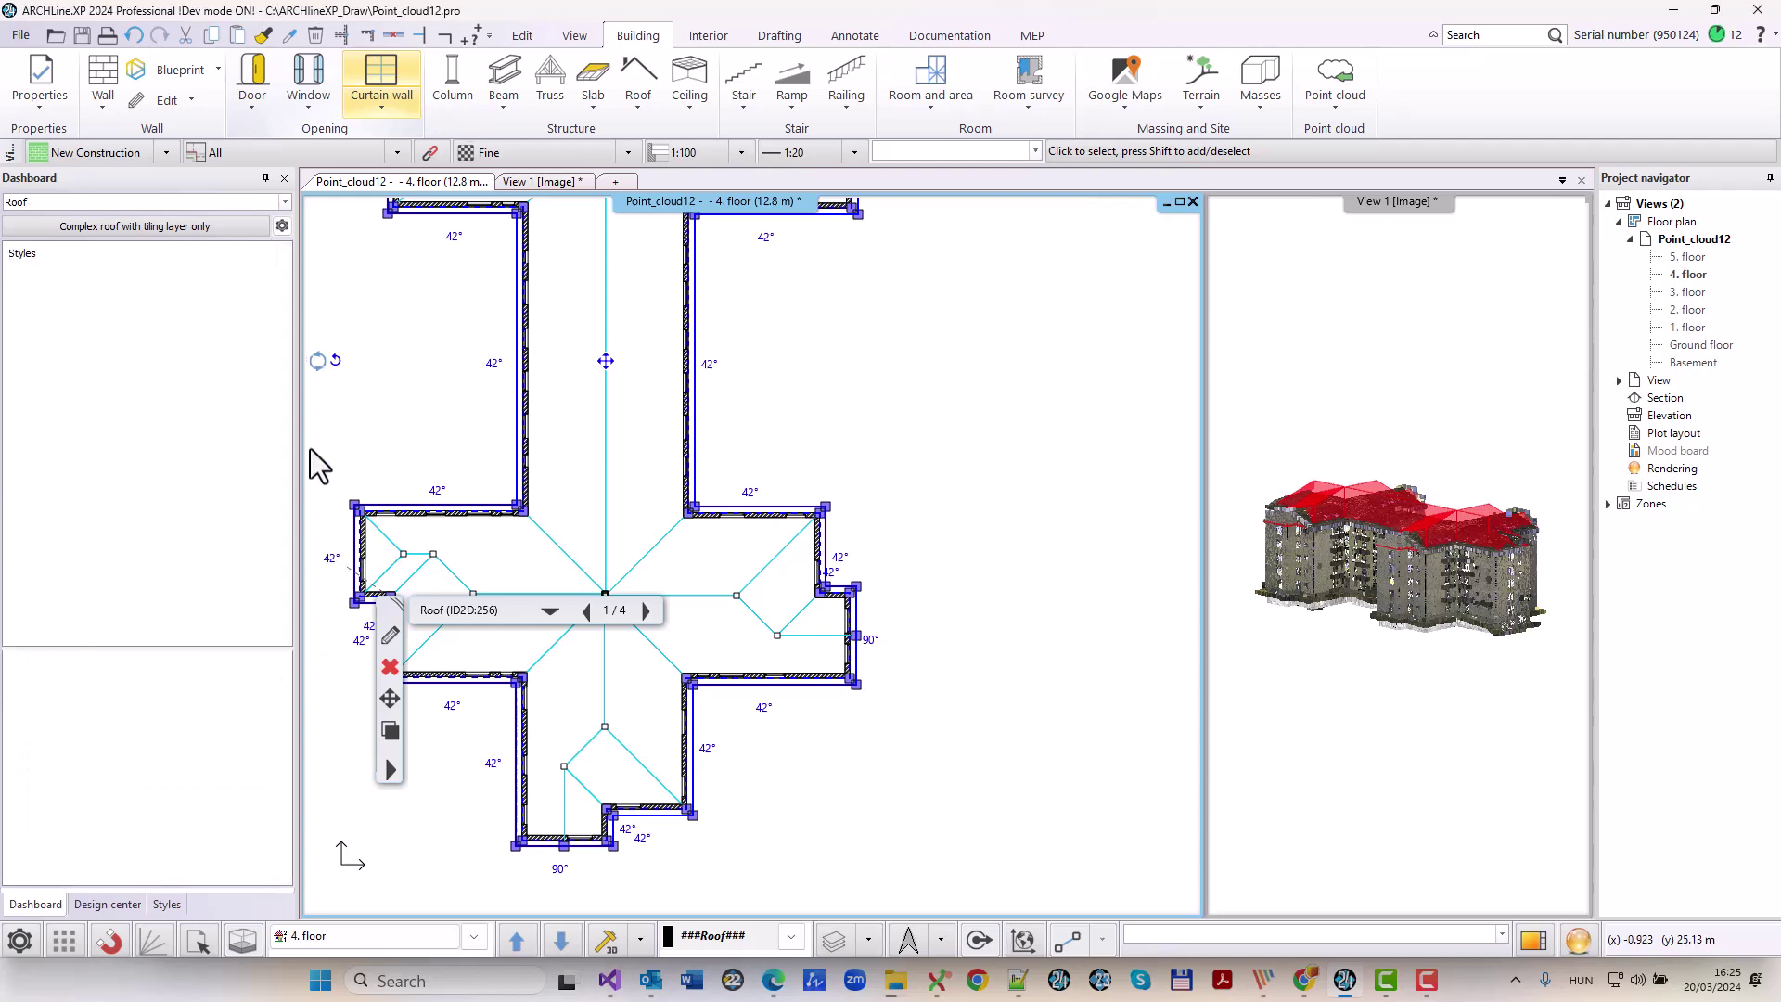
pyautogui.press('Escape')
pyautogui.moveTo(354, 209); pyautogui.dragTo(590, 617, button='middle')
pyautogui.click(635, 487)
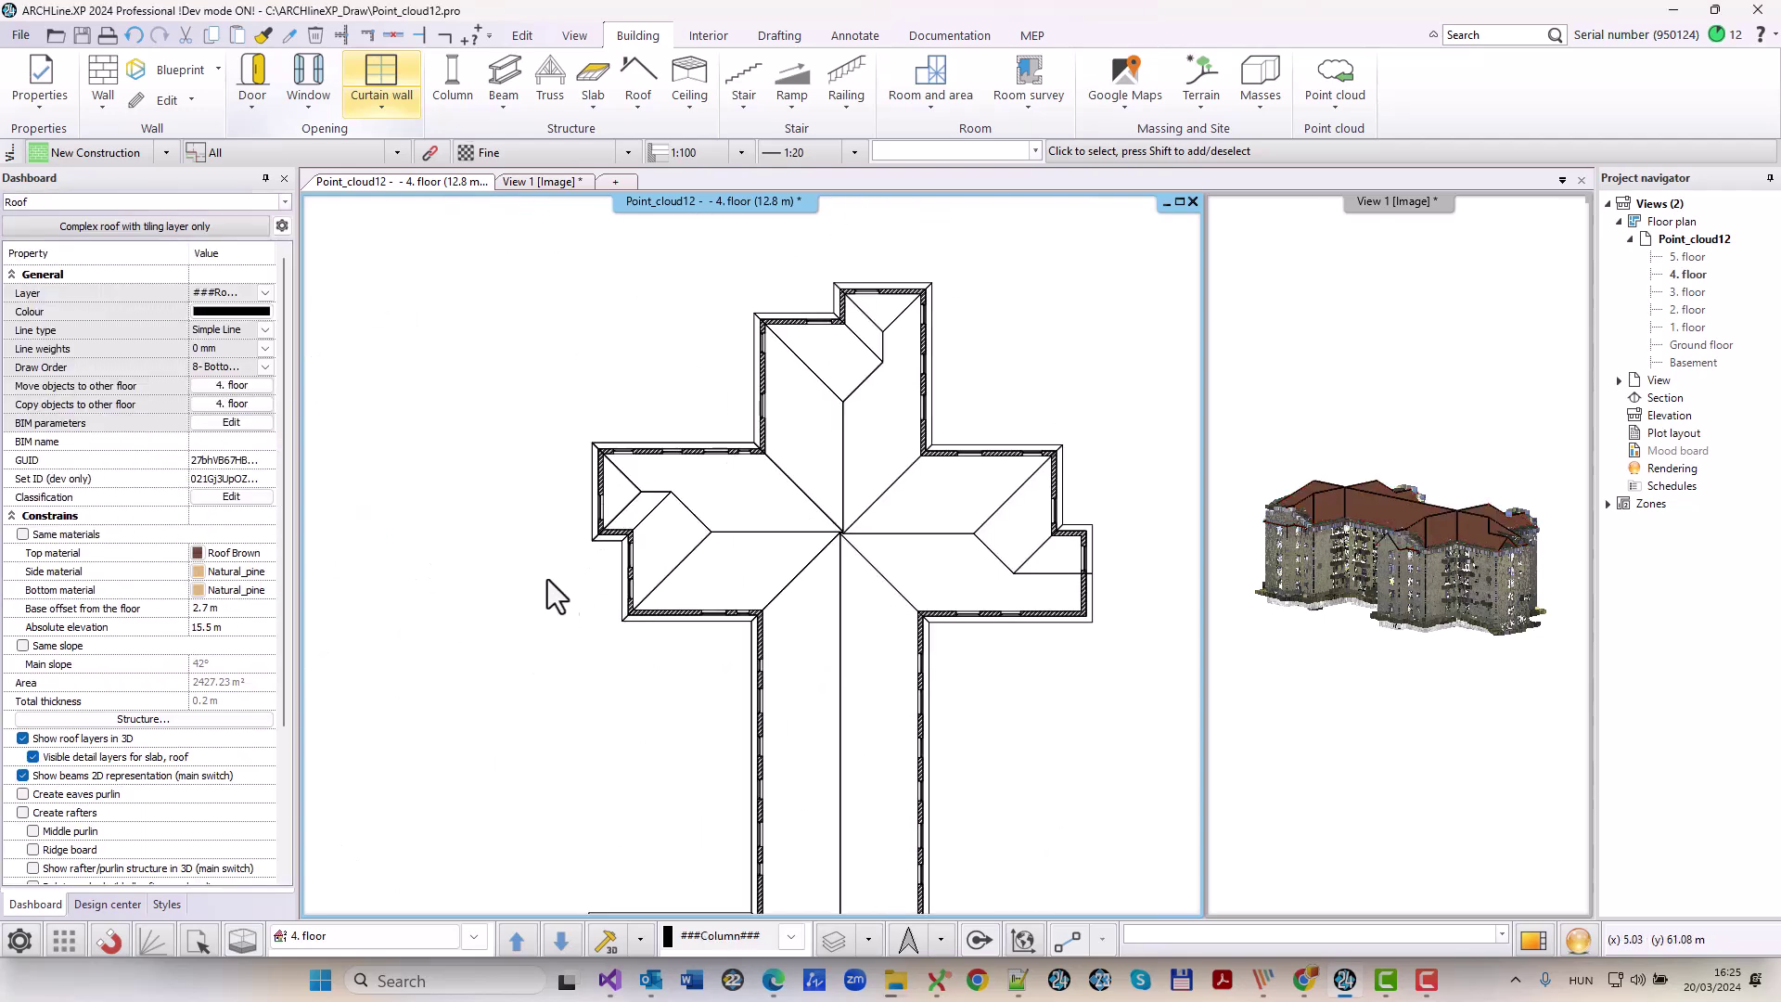
pyautogui.click(569, 498)
pyautogui.write('90')
pyautogui.press('Return')
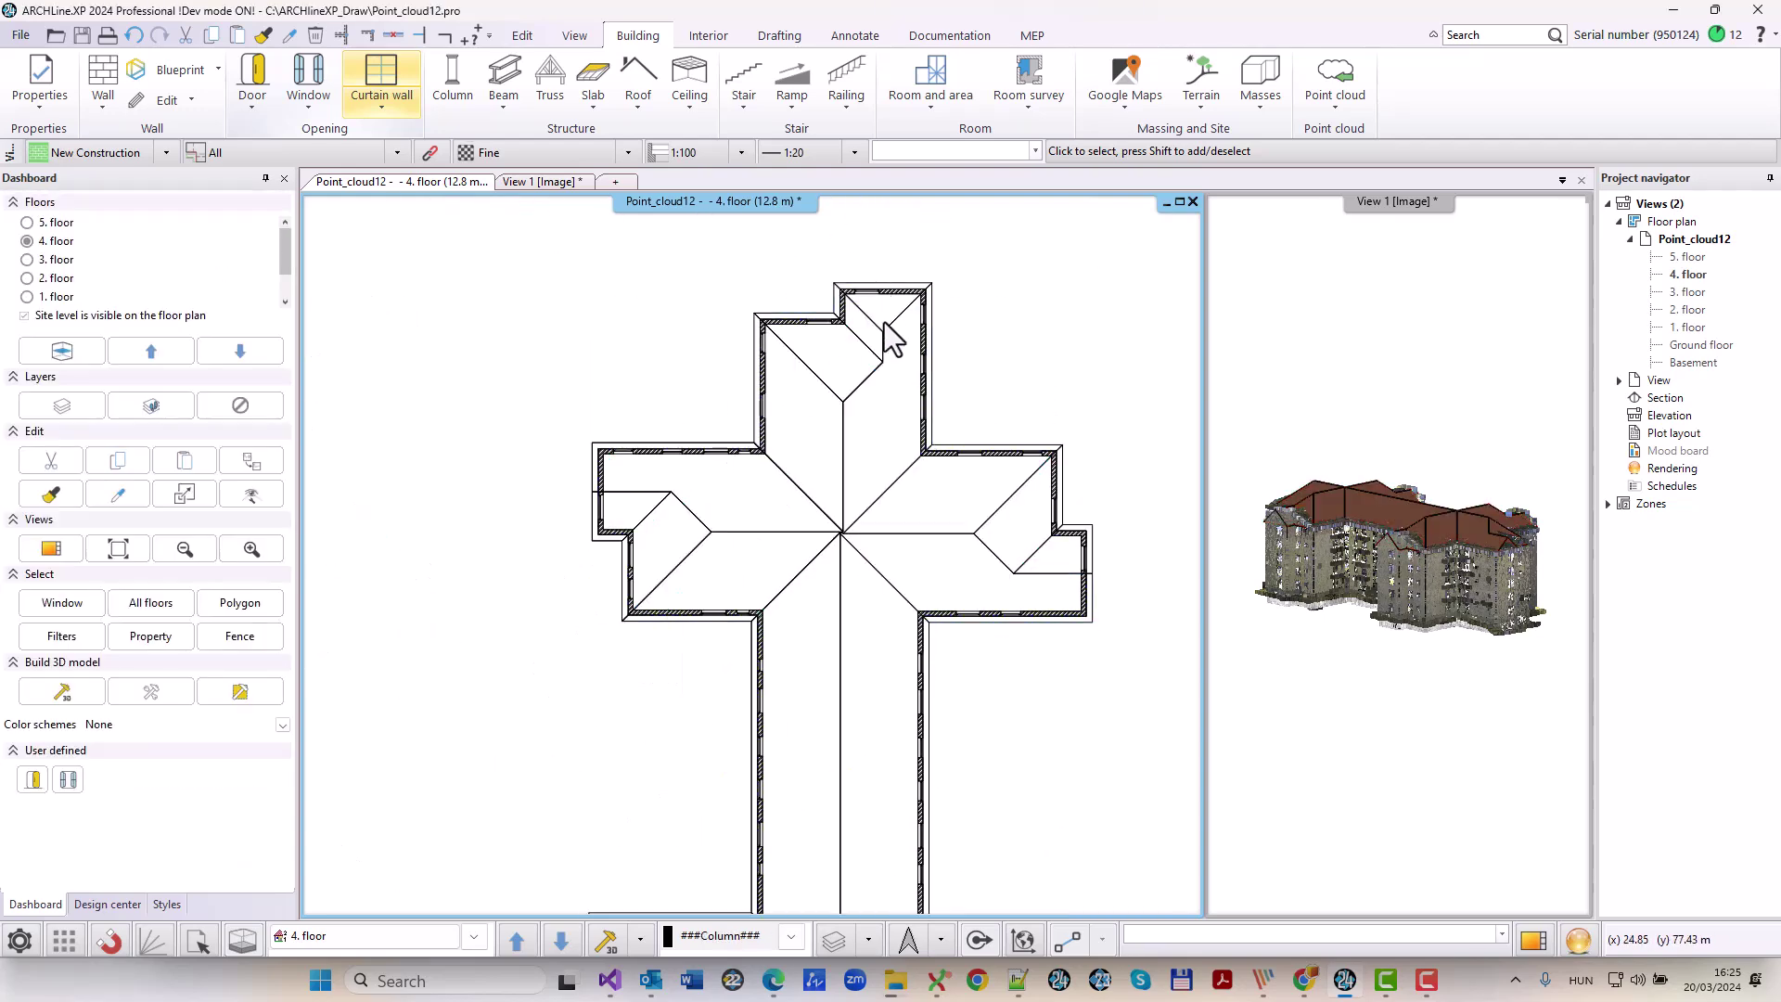
pyautogui.click(882, 338)
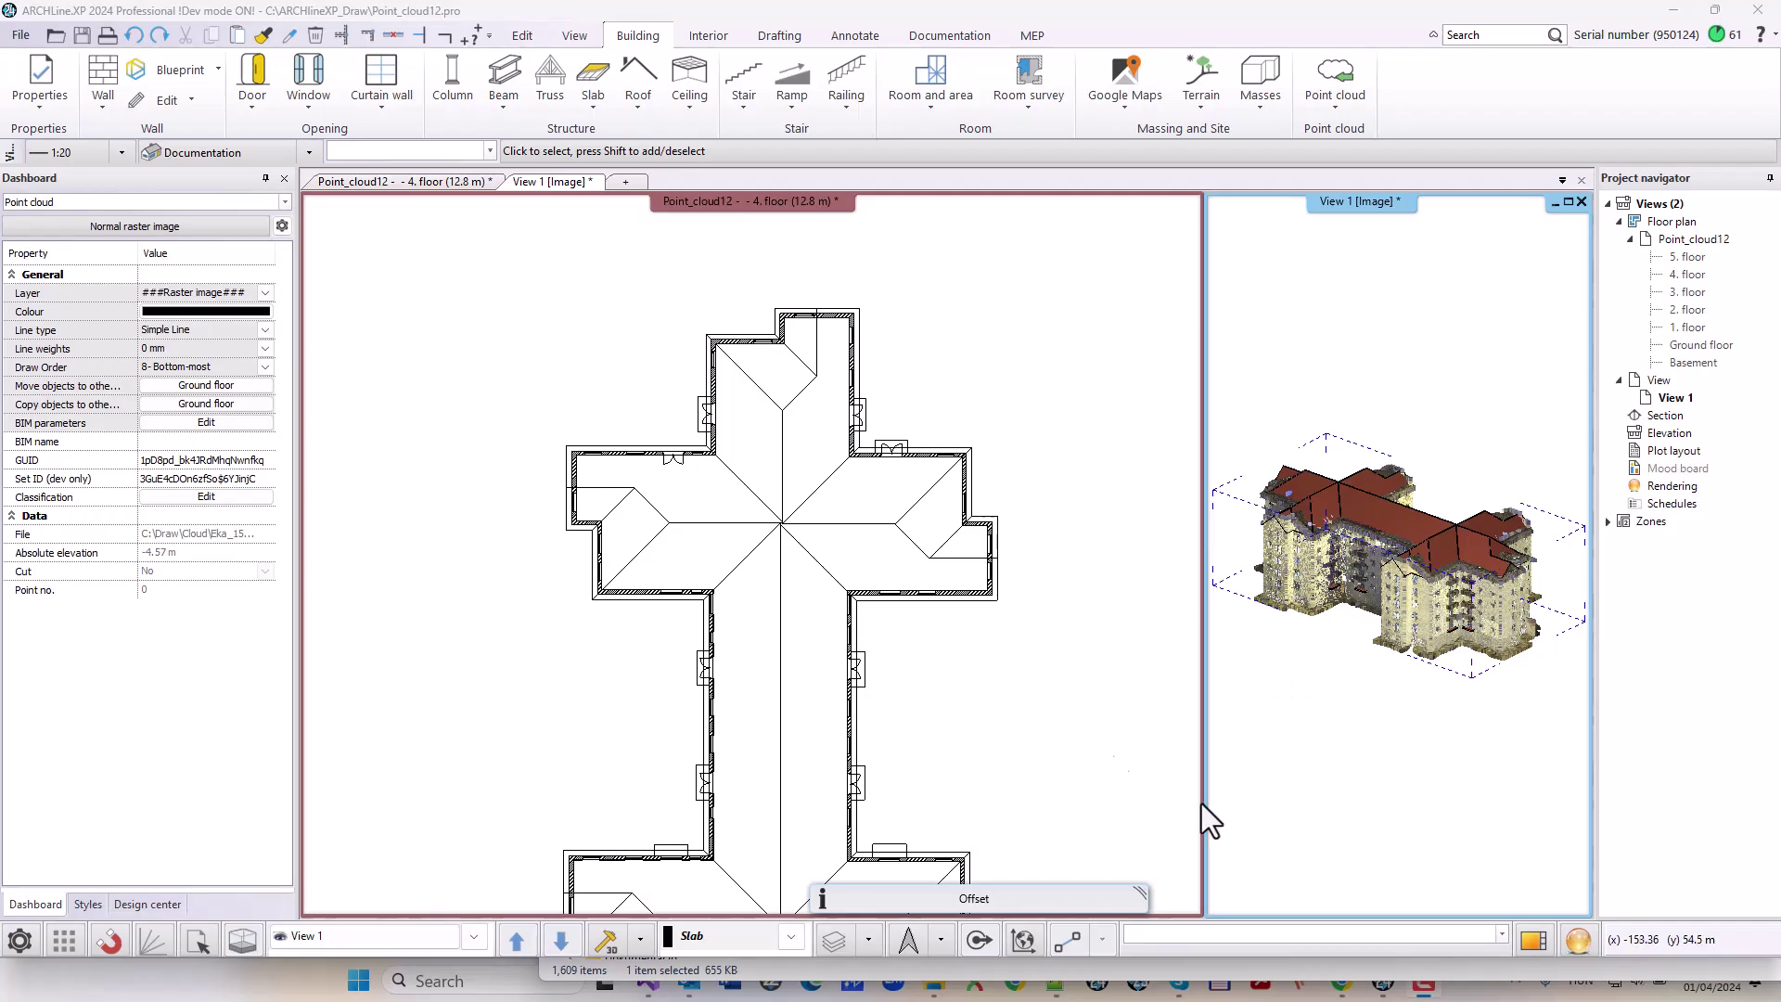
# Make the 3D view the main view and hide the point cloud to show only the building model.
pyautogui.click(1391, 738)
pyautogui.click(1533, 940)
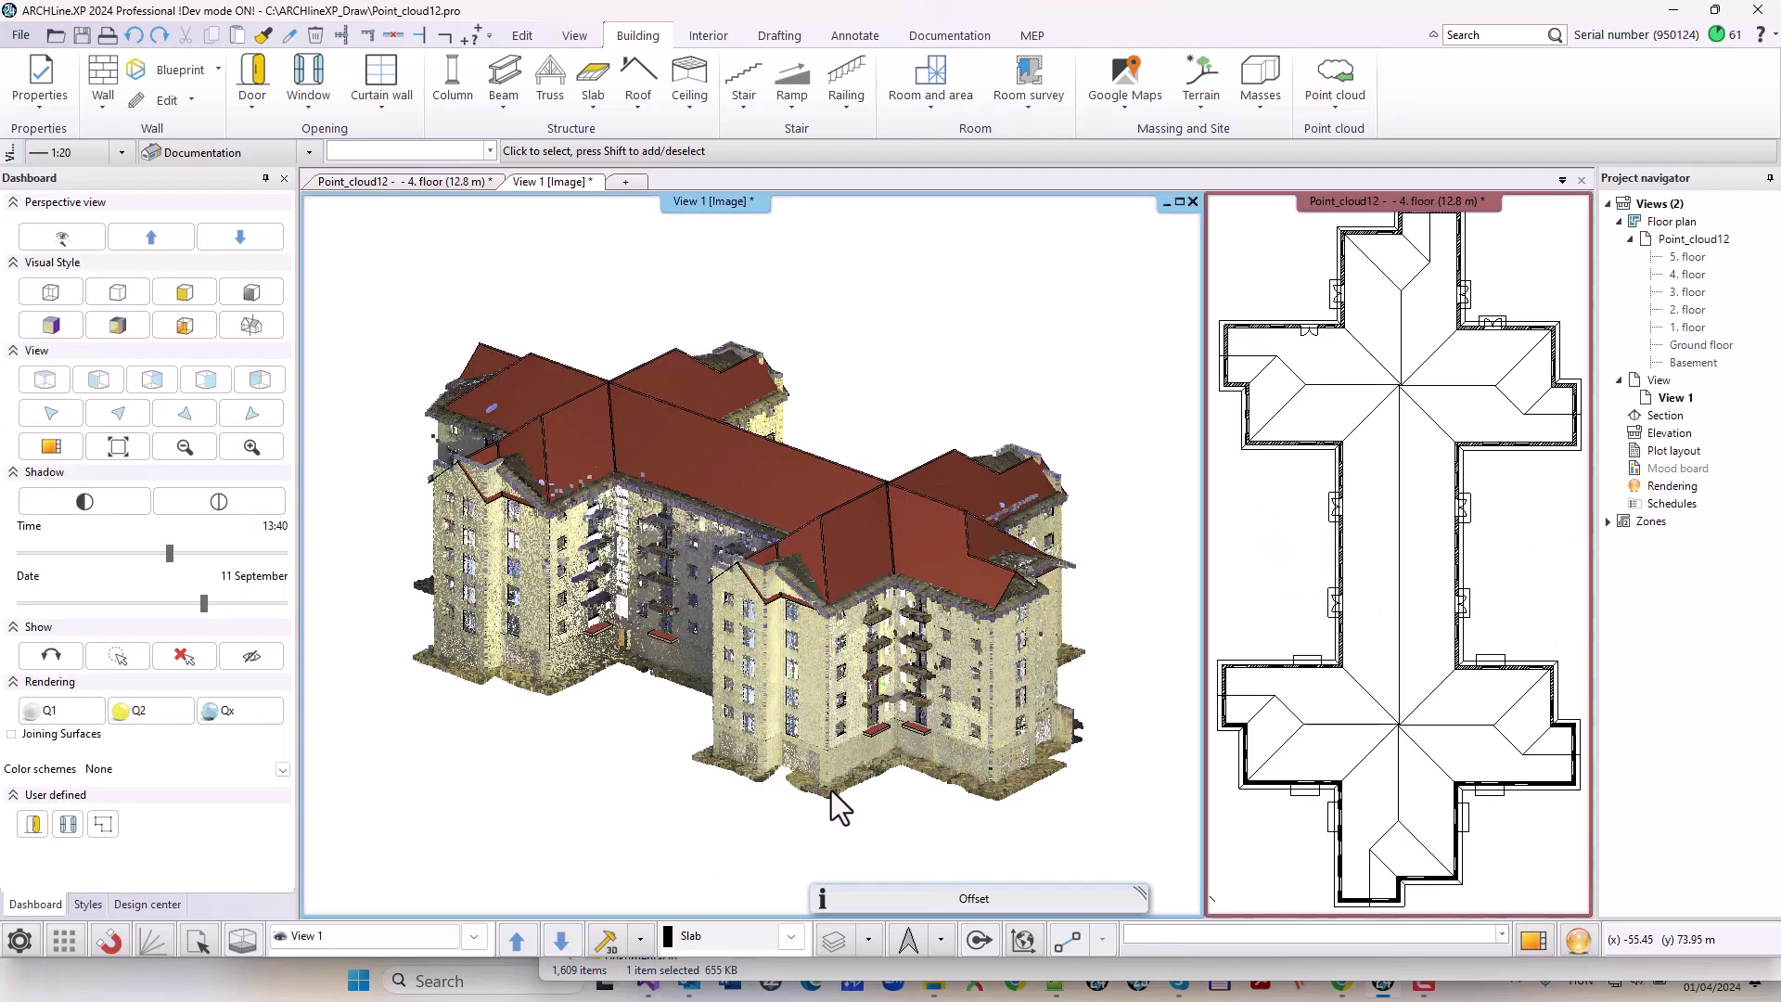
pyautogui.rightClick(831, 790)
pyautogui.click(954, 709)
pyautogui.scroll(5, 705, 700)
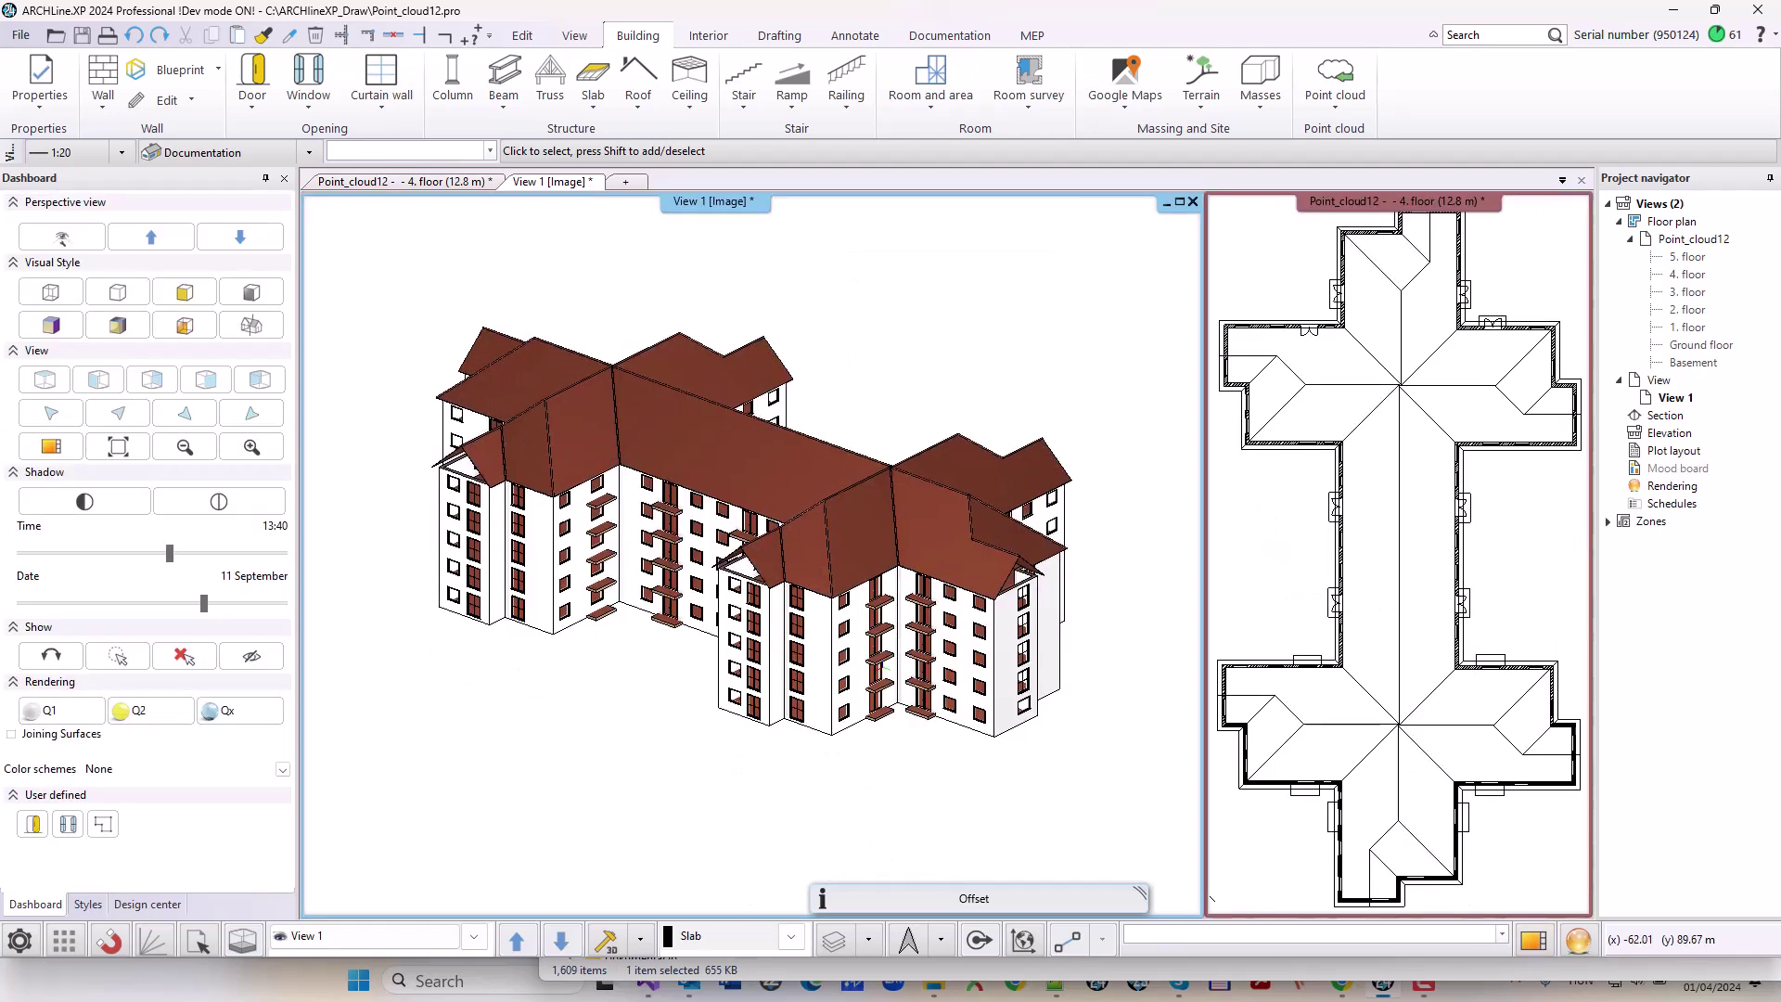